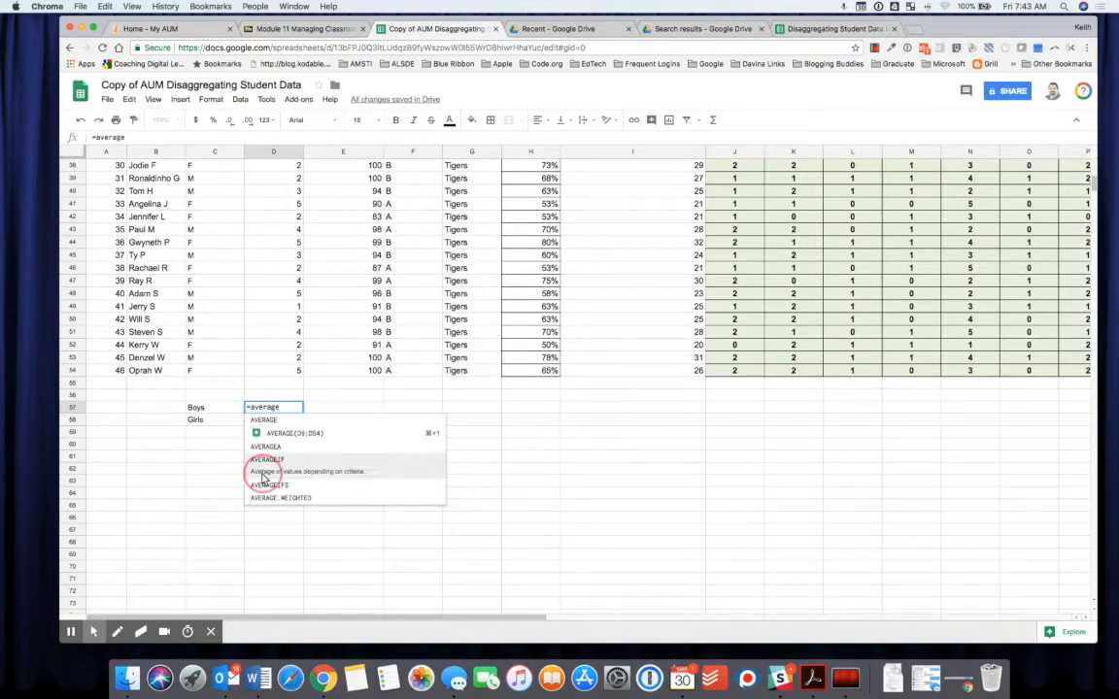
Start an AVERAGEIF formula in D57 for the boys, using the Sex column range C9:C54 as the criteria range.
click(266, 473)
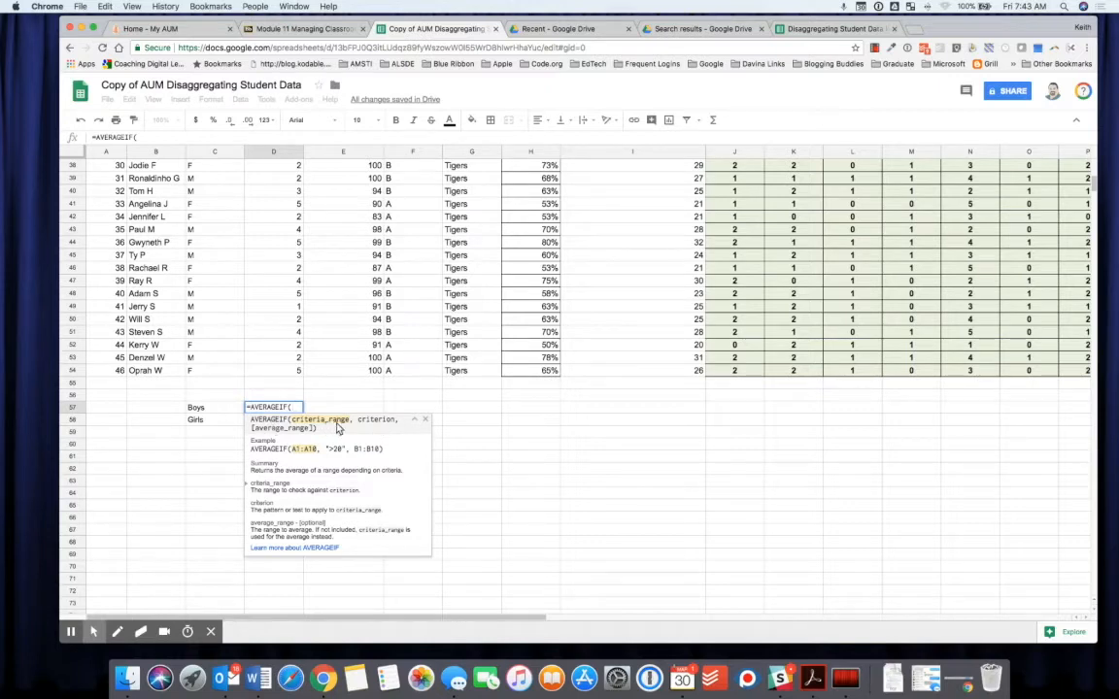
scroll(280, 303, up, 5)
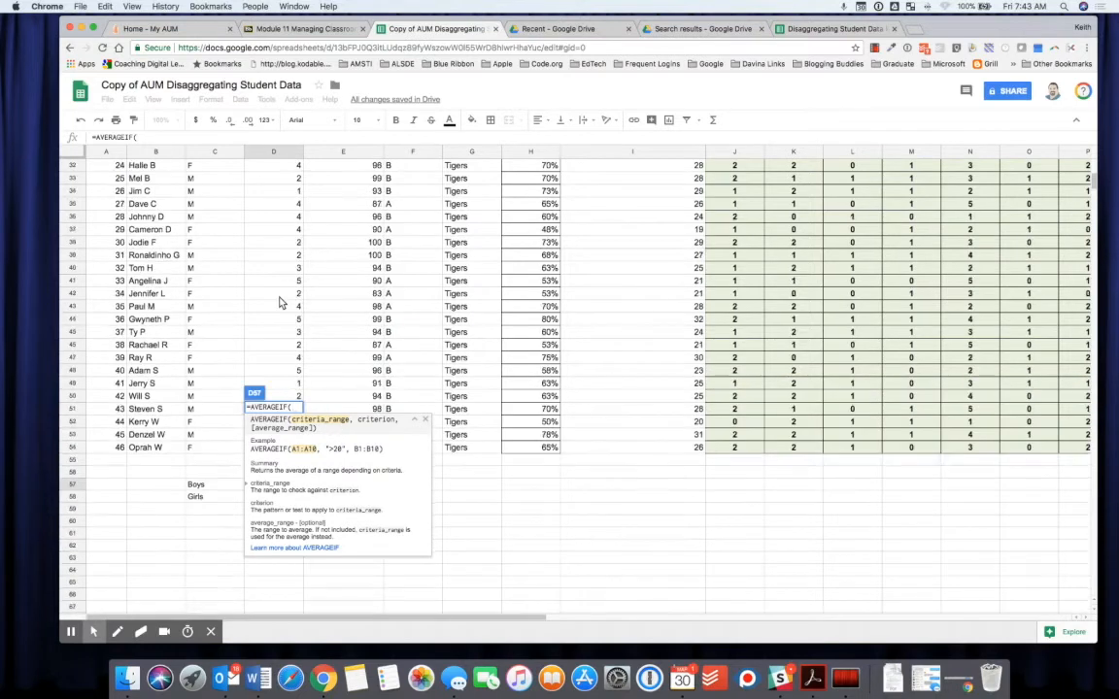
scroll(279, 303, up, 10)
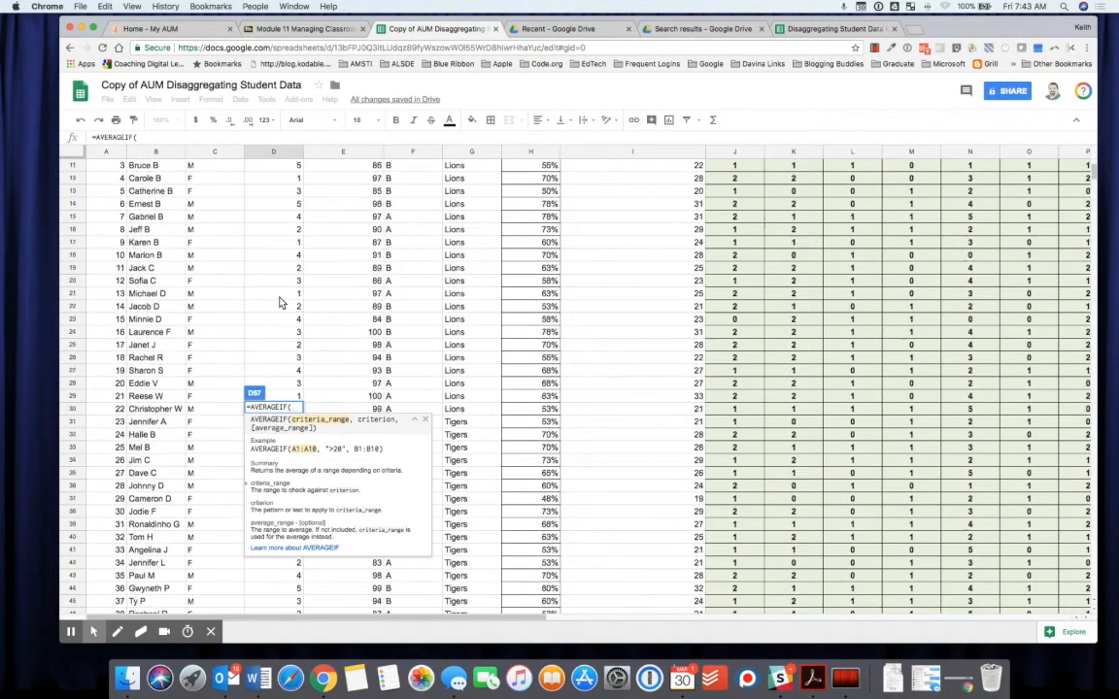
scroll(279, 303, up, 3)
drag(214, 255, 213, 539)
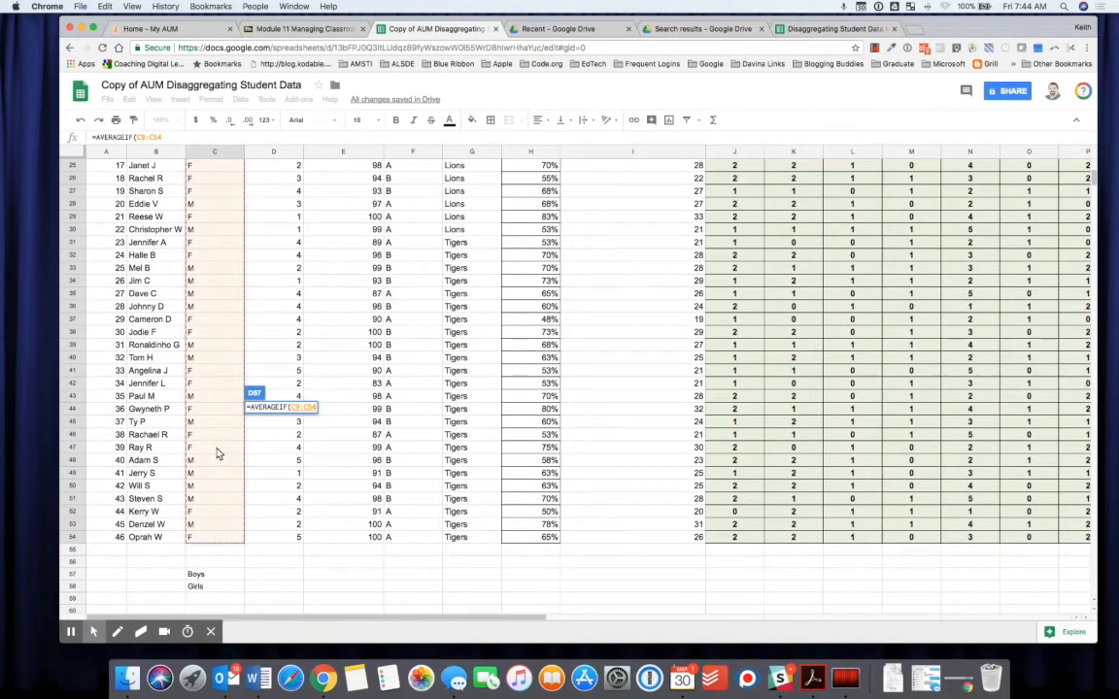
text(,)
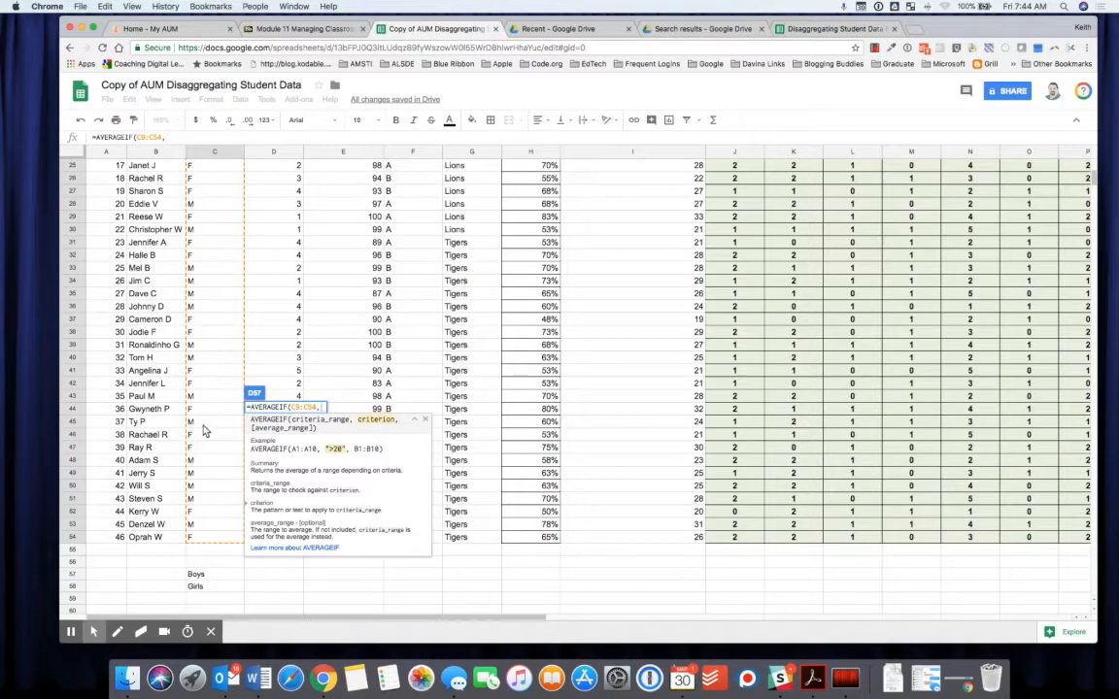
Complete the boys' formula with criterion "M" and the total assessment scores H9:H54 as the average range.
text("M")
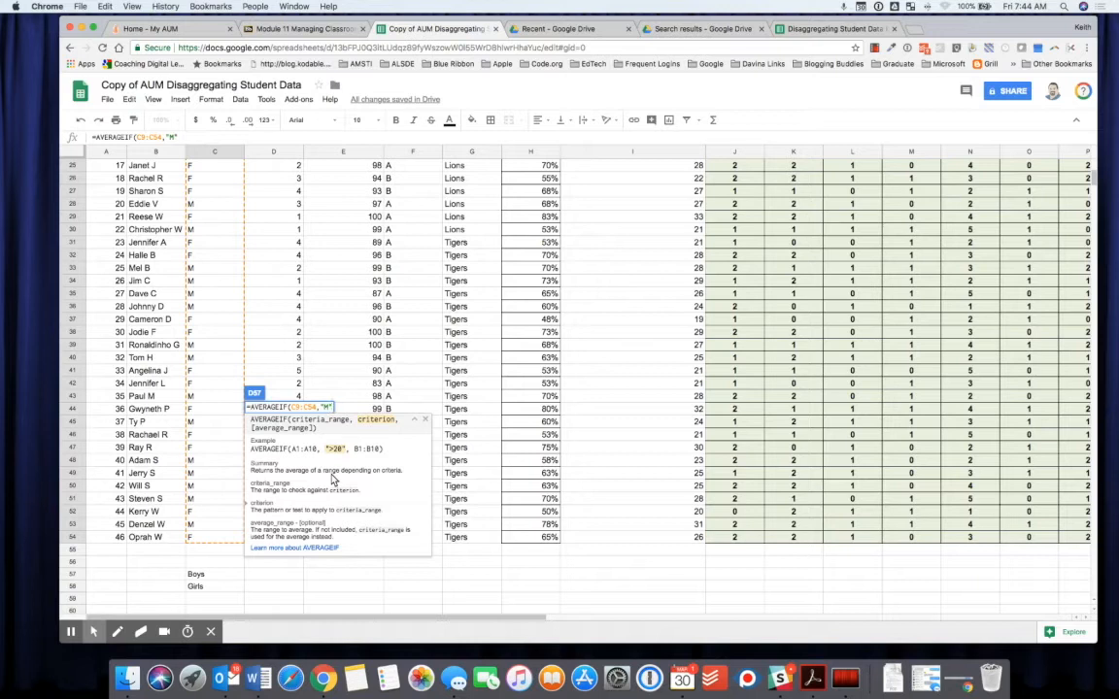
text(M",)
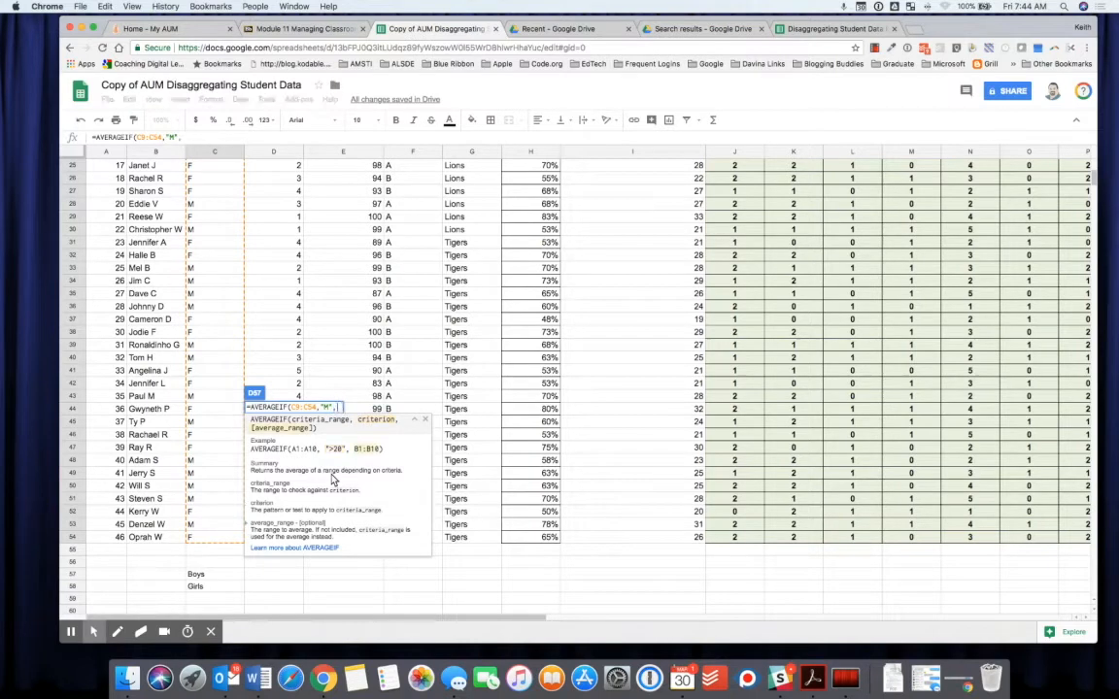
scroll(475, 470, up, 6)
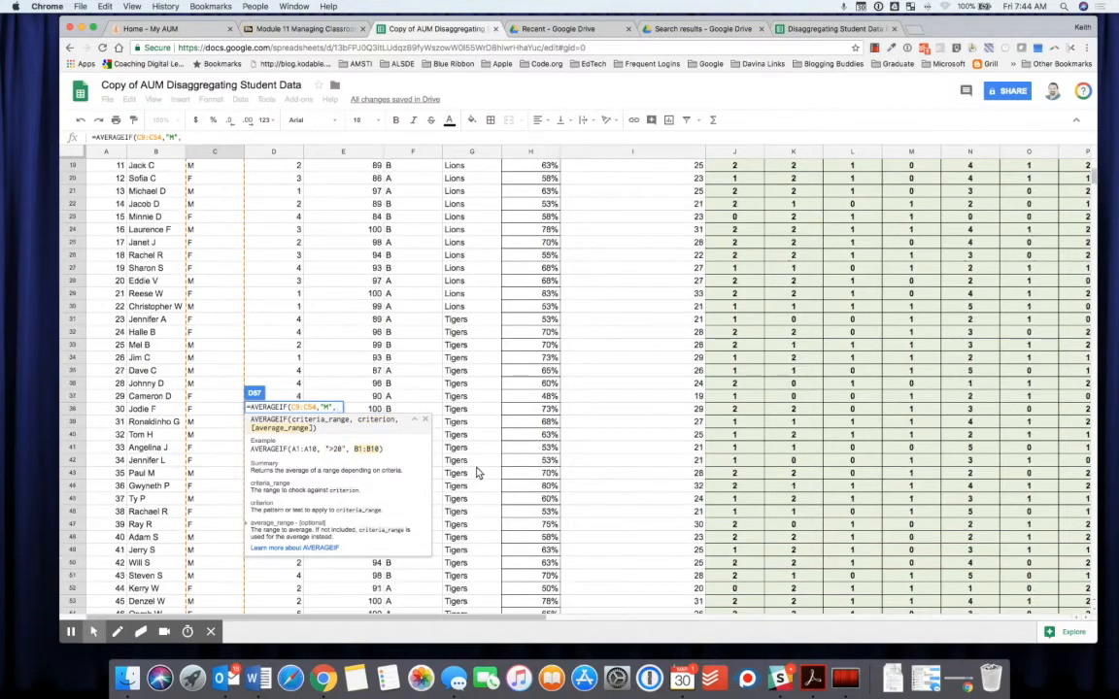
scroll(476, 472, up, 2)
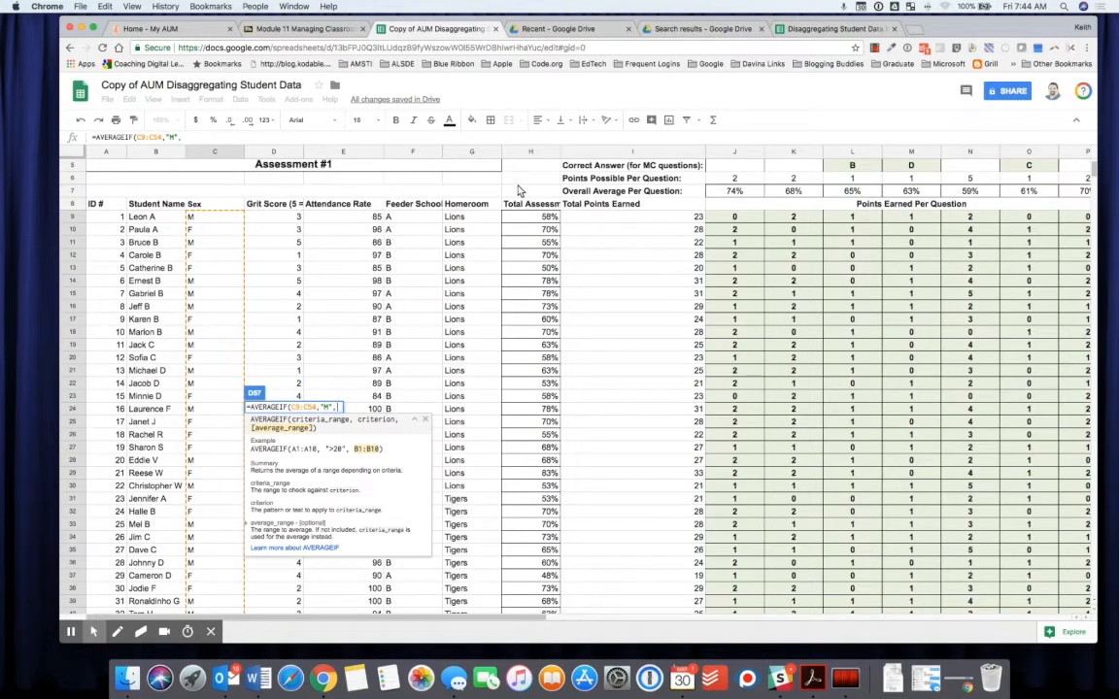
click(519, 220)
drag(520, 221, 523, 541)
key(Return)
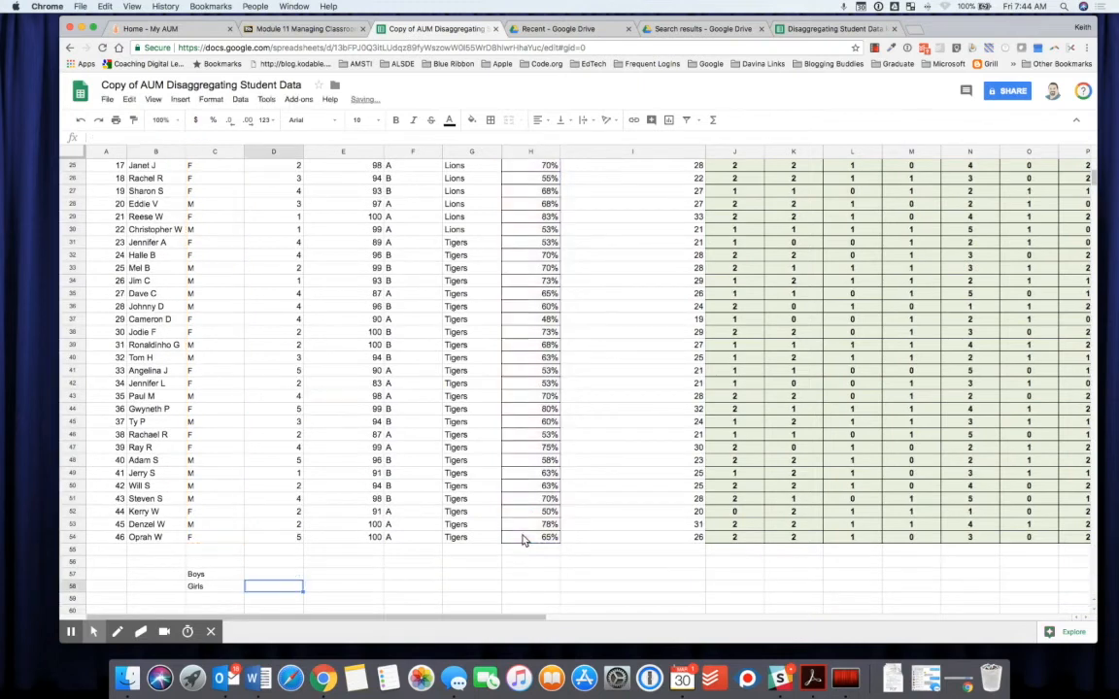
Format the boys' average in D57 as a percentage.
click(276, 576)
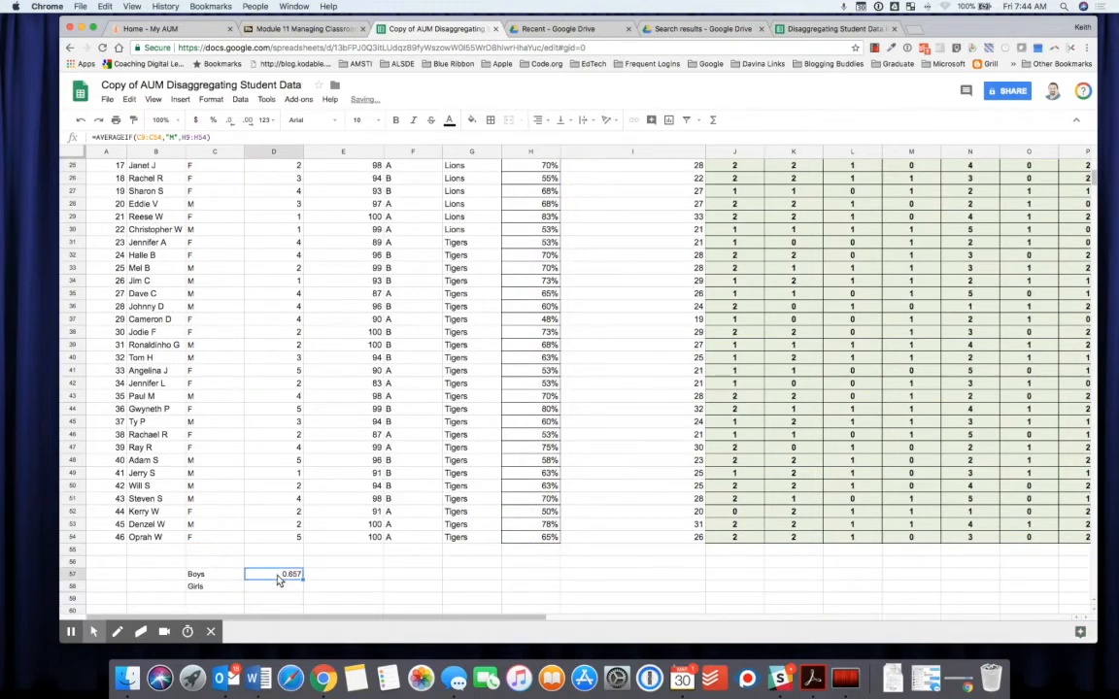
scroll(277, 579, down, 2)
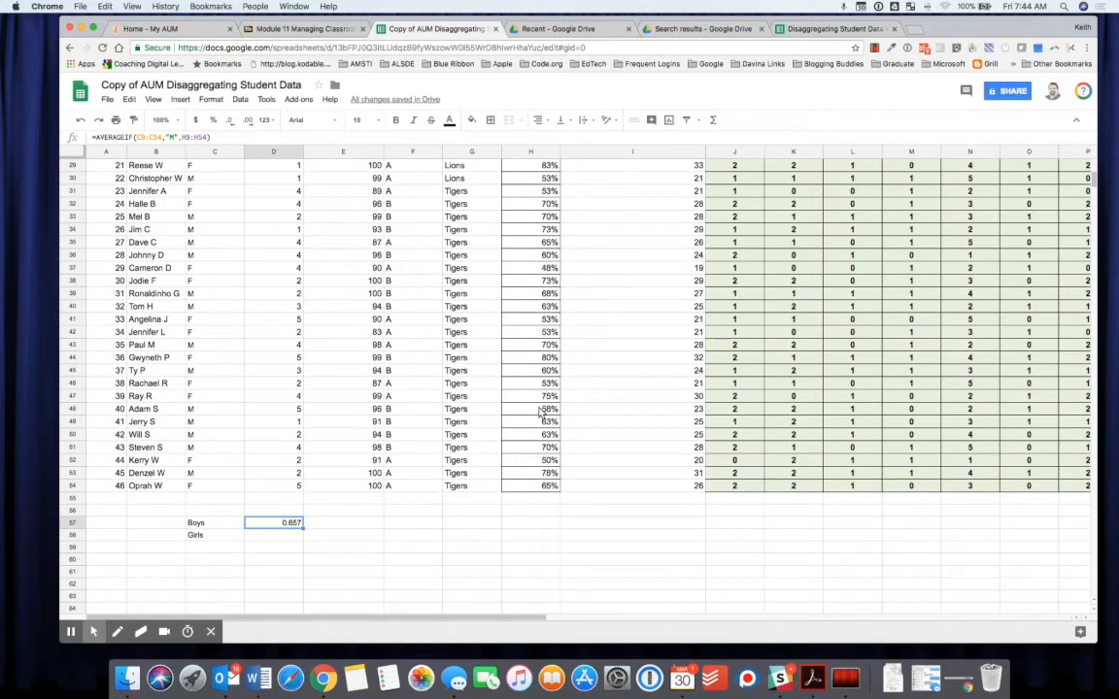
click(212, 122)
Try filling the boys' average formula down into D58, check its ranges, and clear the girls' cell.
drag(303, 532, 303, 540)
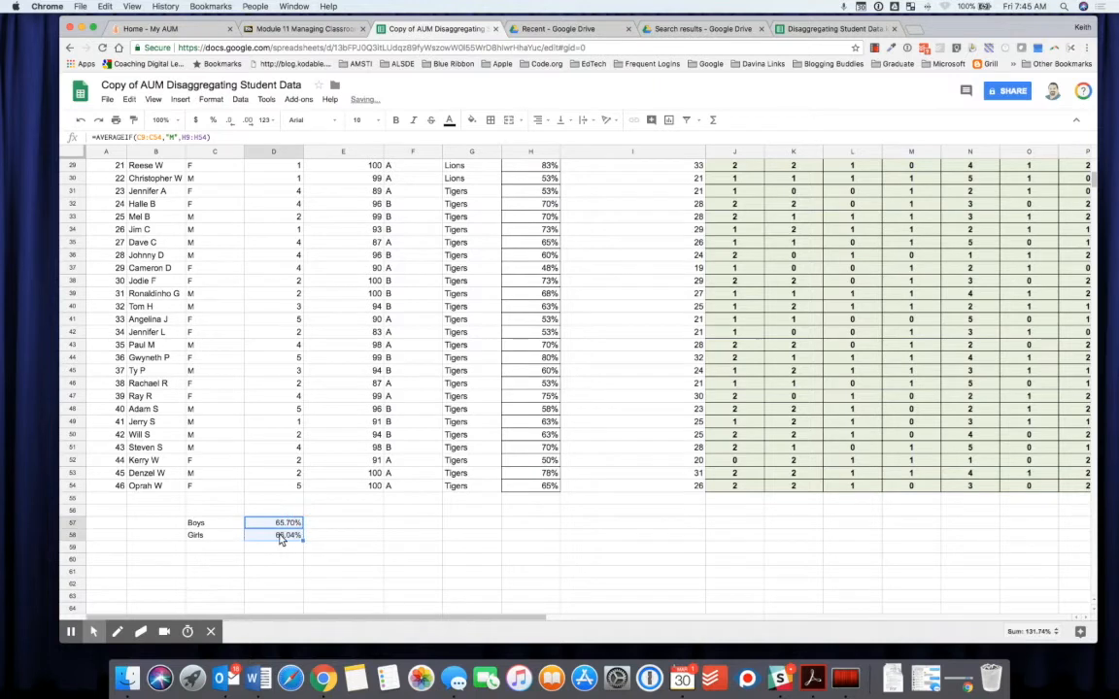
click(279, 538)
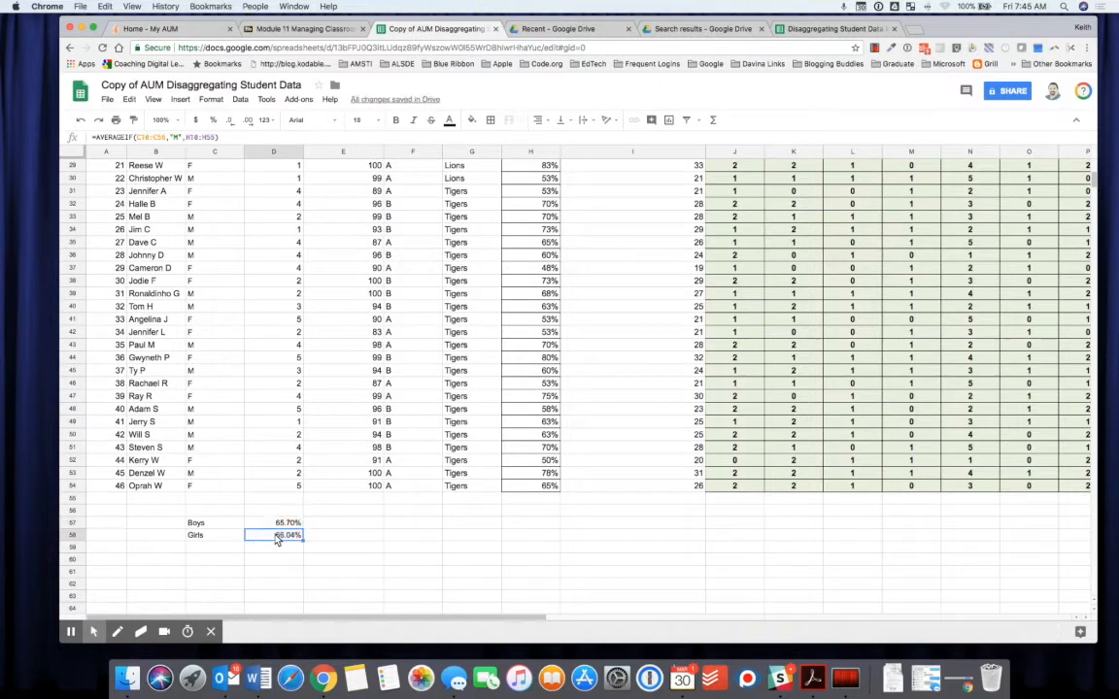
click(191, 138)
key(Delete)
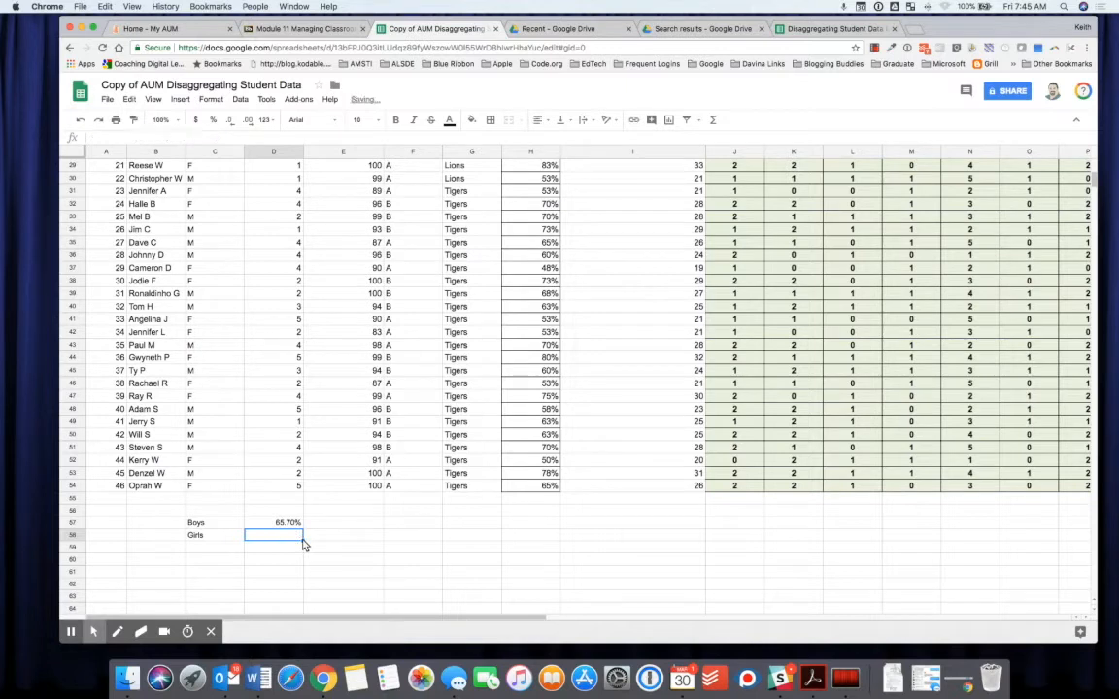
Try copying cell D57 and pasting it into D58, and delete the pasted formula.
click(282, 525)
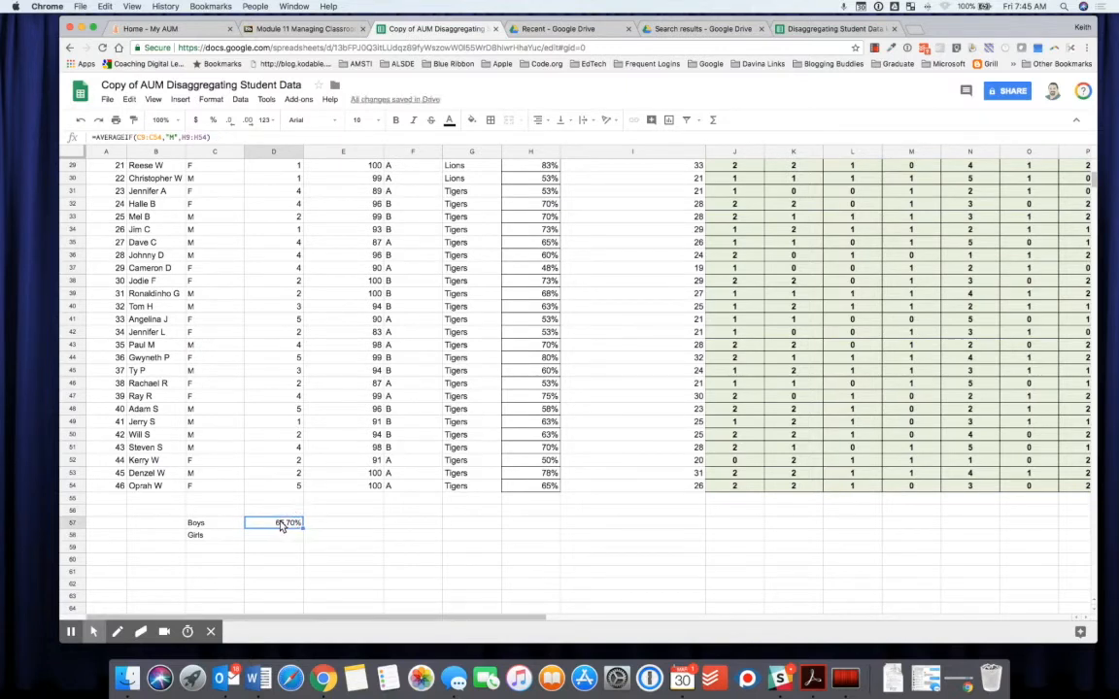
key(super+c)
click(276, 540)
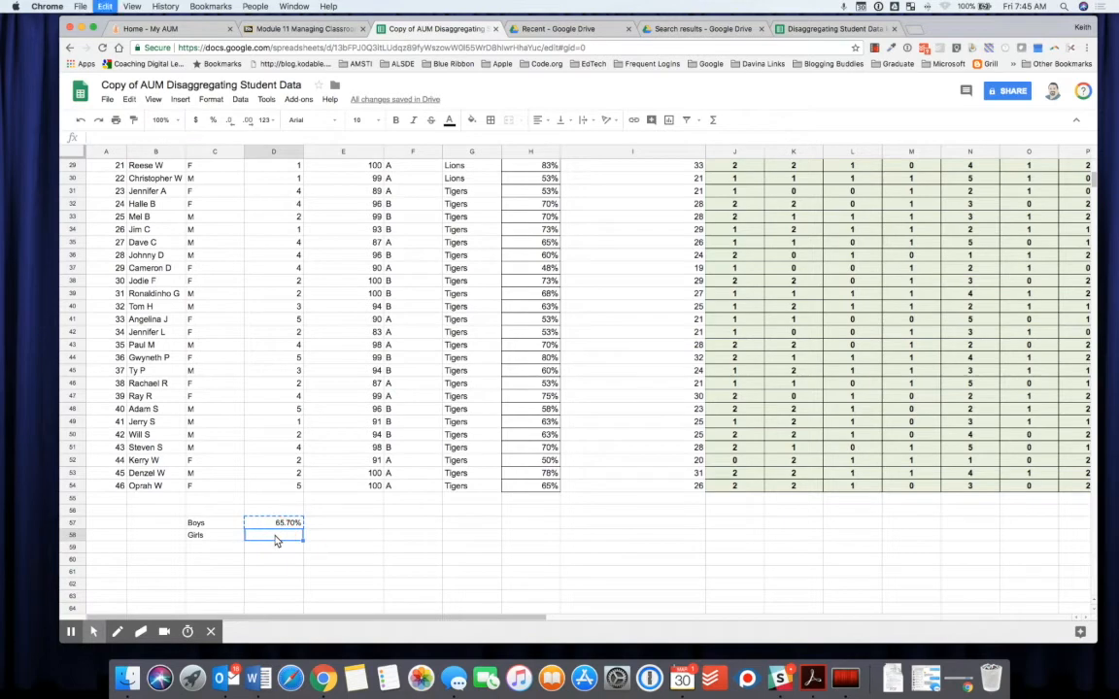
key(super+v)
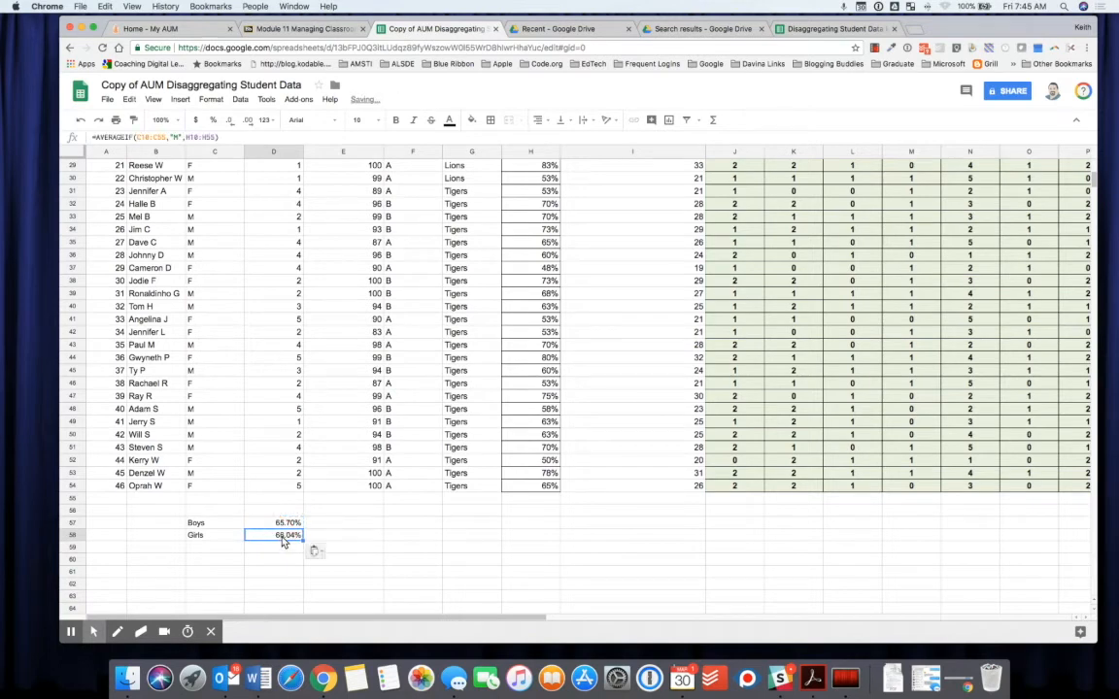
key(Delete)
Copy the text of the boys' formula in D57 into the girls' cell D58, keeping the ranges C9:C54 and H9:H54.
click(287, 522)
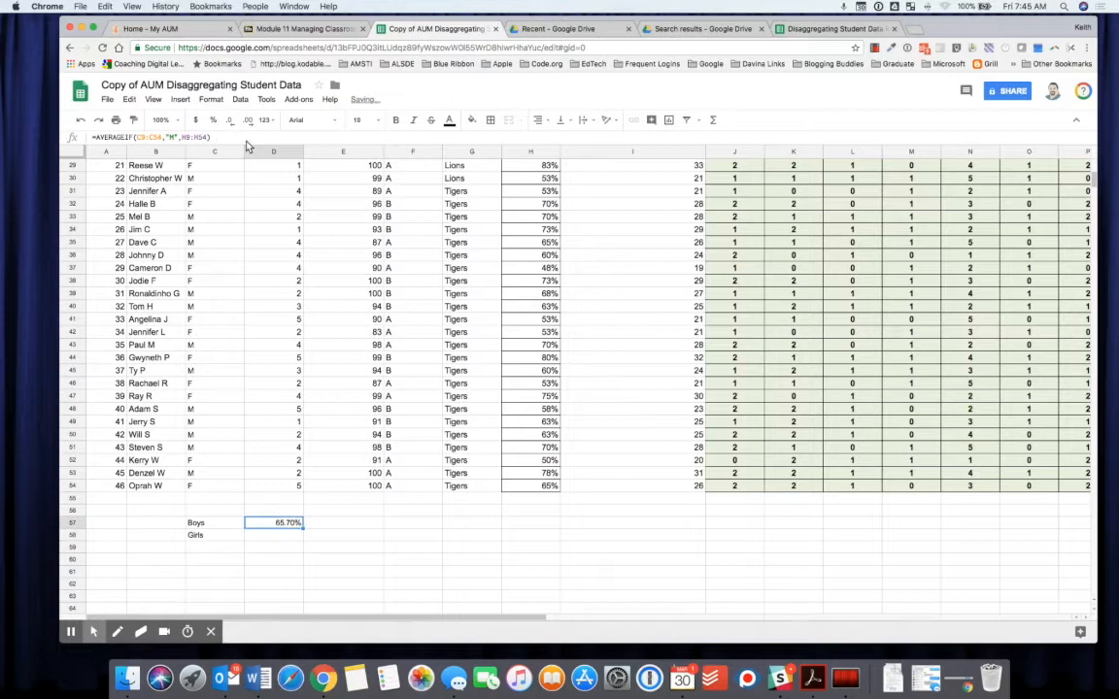
click(224, 140)
drag(223, 140, 94, 142)
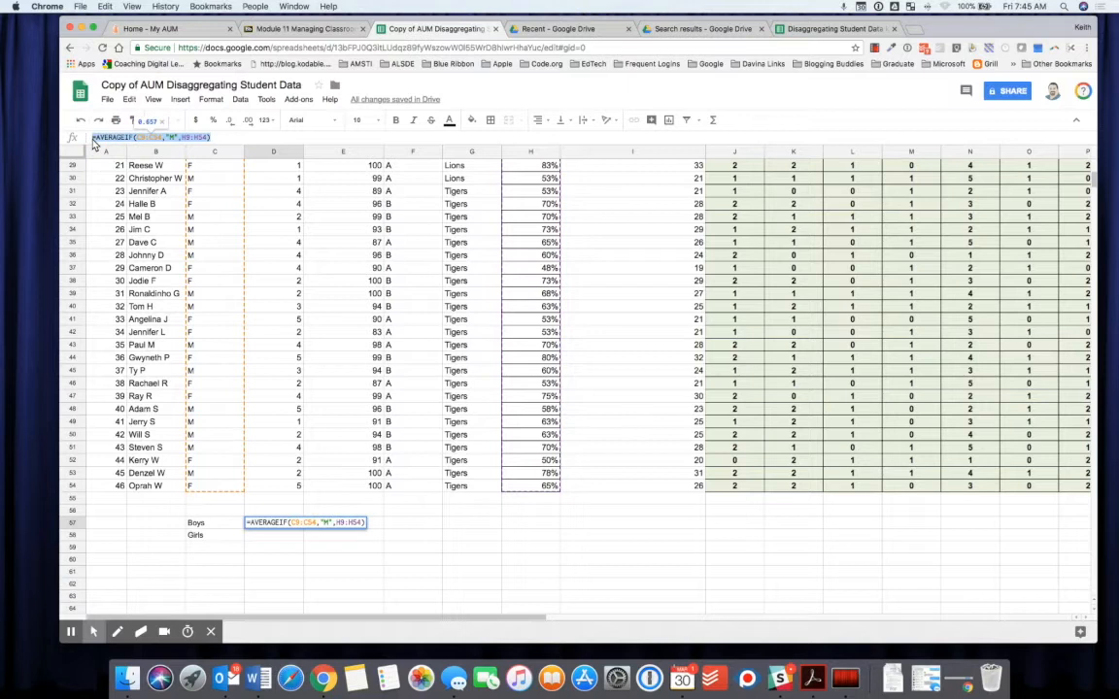
click(259, 537)
click(140, 142)
key(ctrl+v)
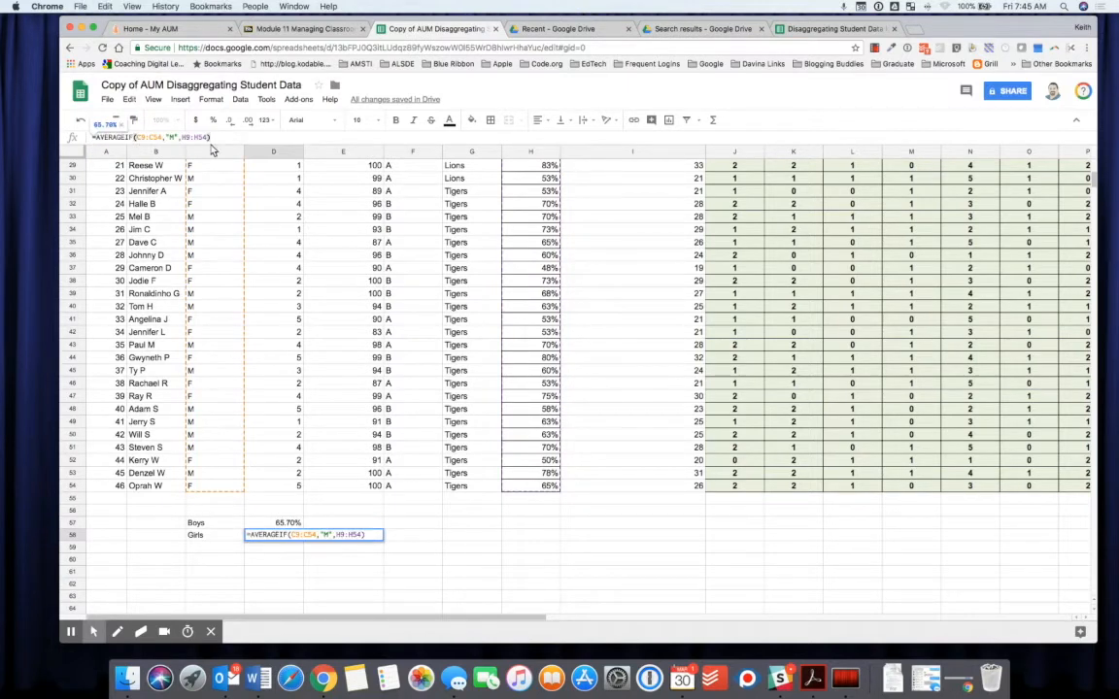
Change the criterion in the girls' formula in D58 to "F".
click(170, 140)
key(BackSpace)
text(F)
key(Return)
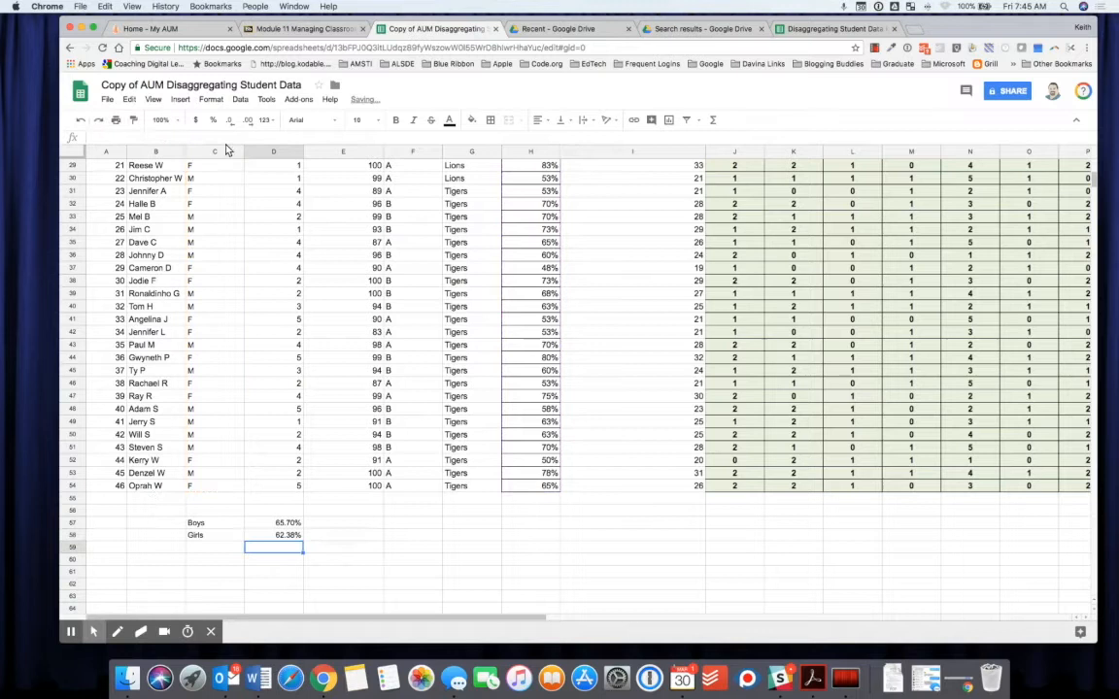
Compare the boys' and girls' average formulas and results against the first question on the Module 11 course page.
click(275, 538)
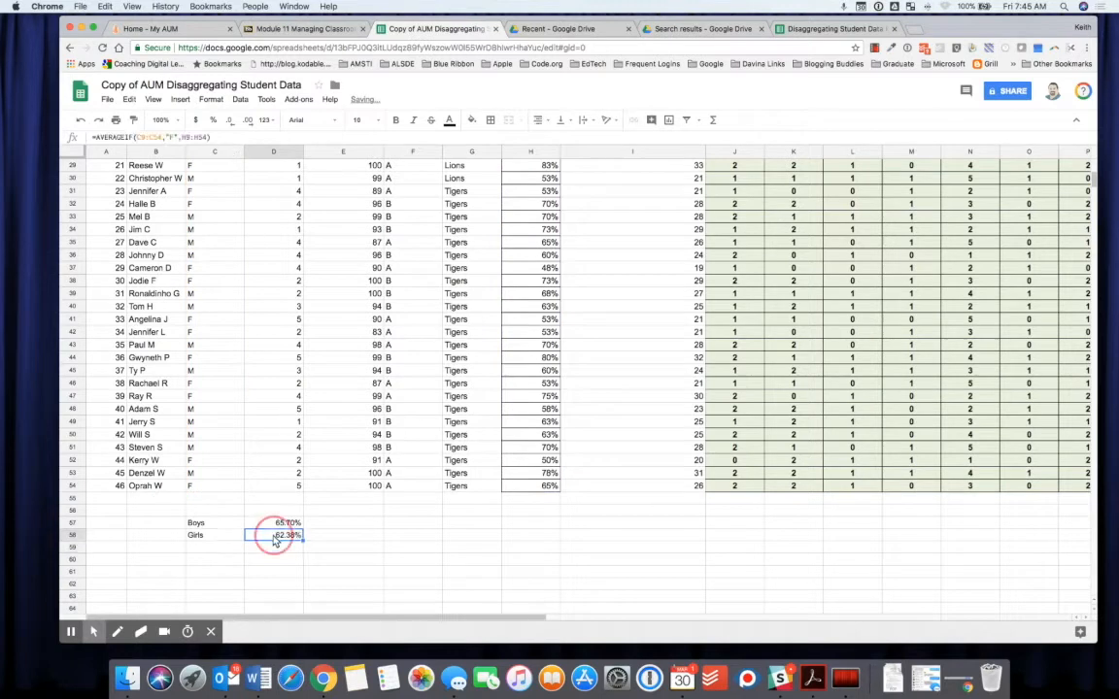
click(277, 527)
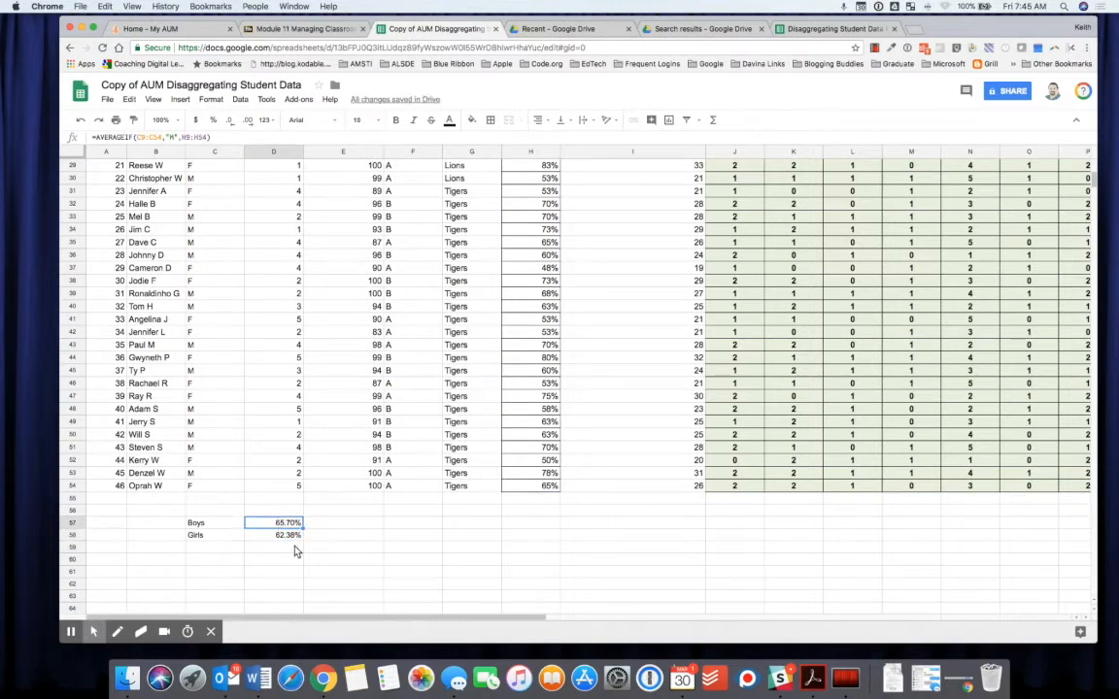
click(303, 28)
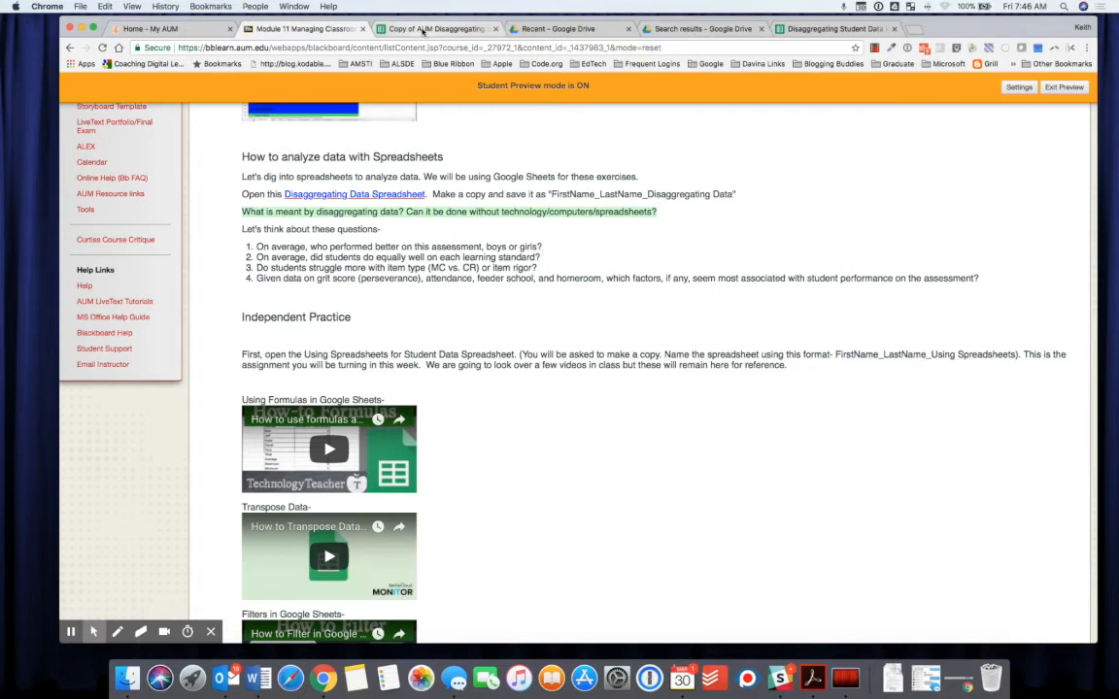
click(424, 30)
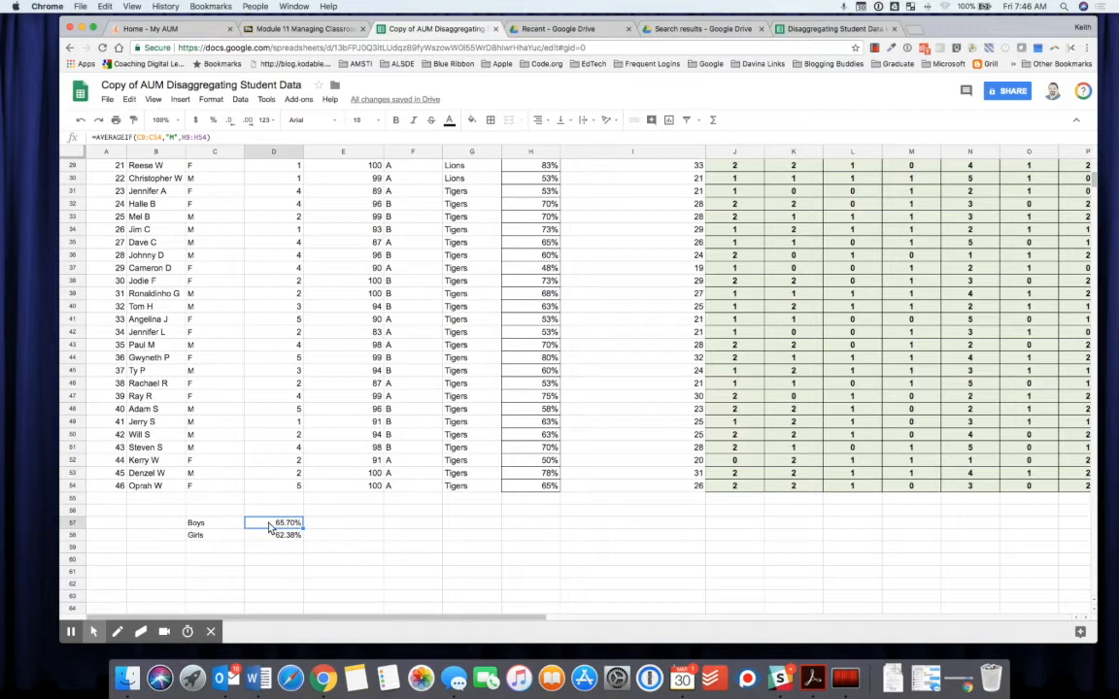
Highlight the Boys label in C57 with a yellow fill.
click(219, 525)
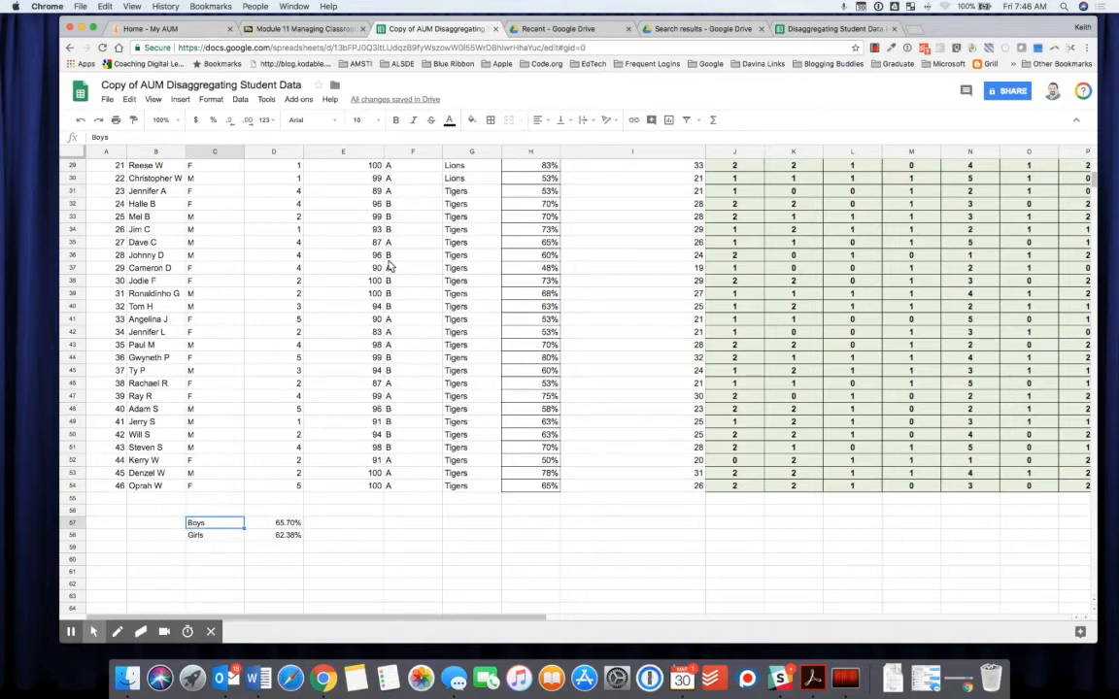
click(471, 119)
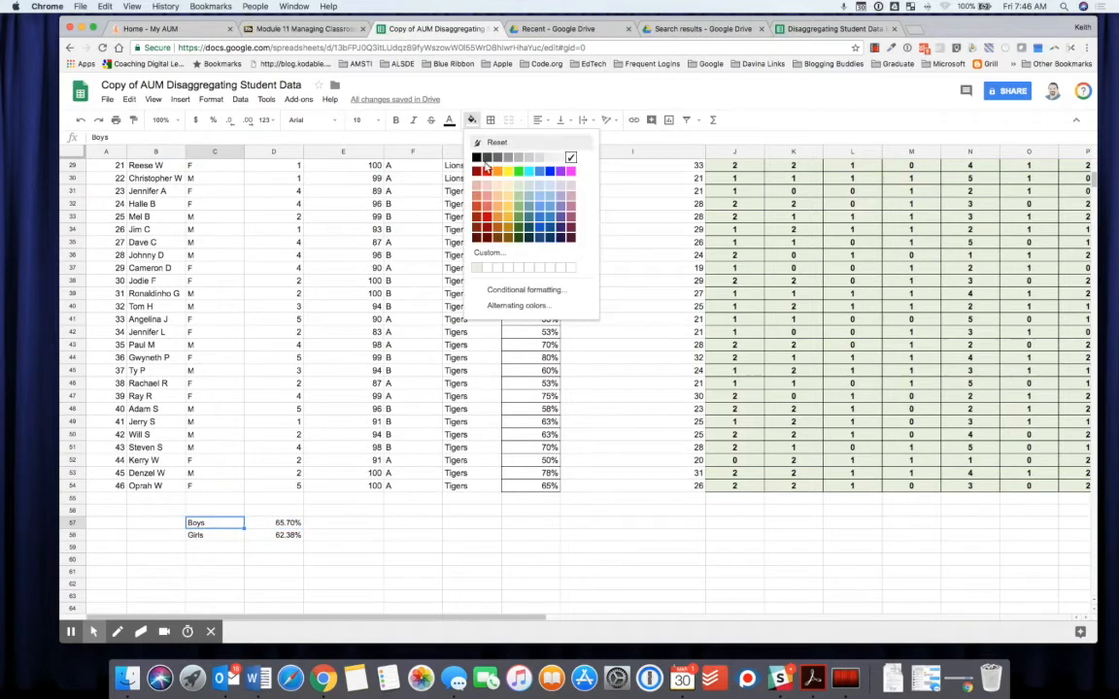
click(508, 172)
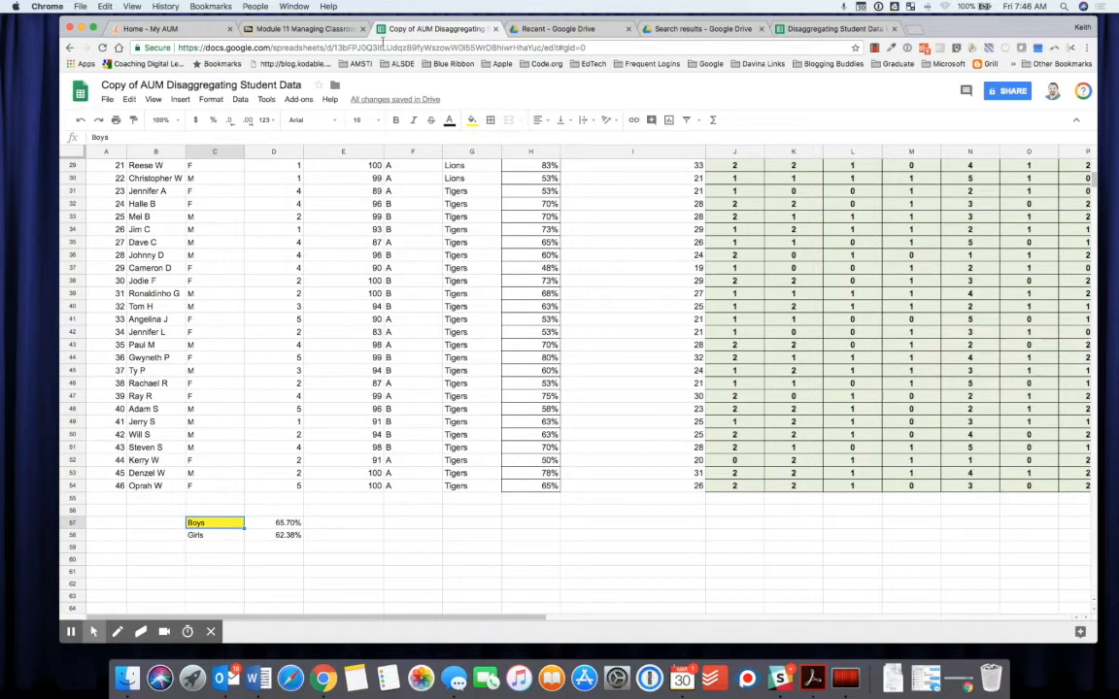
Review the question about performance on each learning standard on the course page, and return to the student data spreadsheet.
click(333, 30)
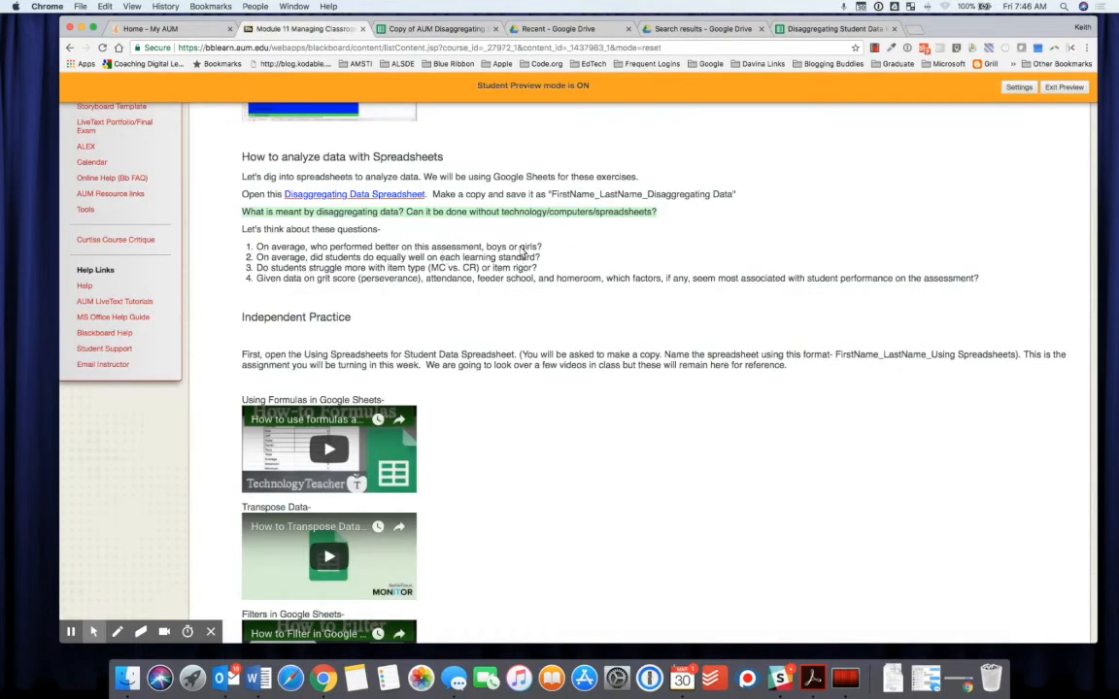
click(444, 33)
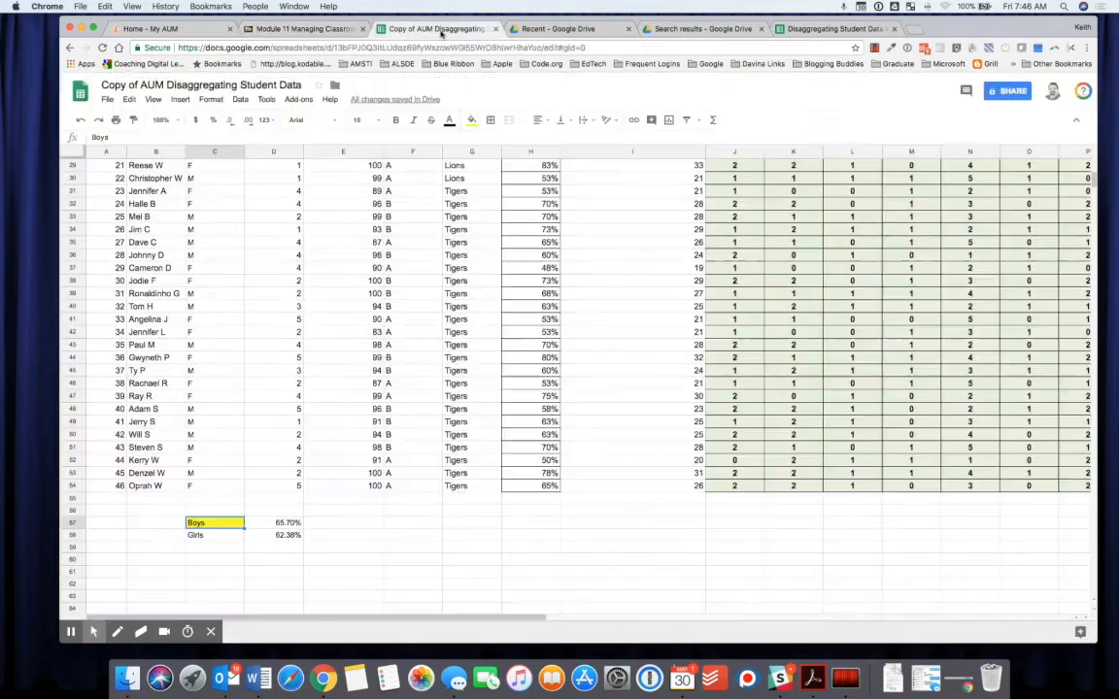
click(292, 30)
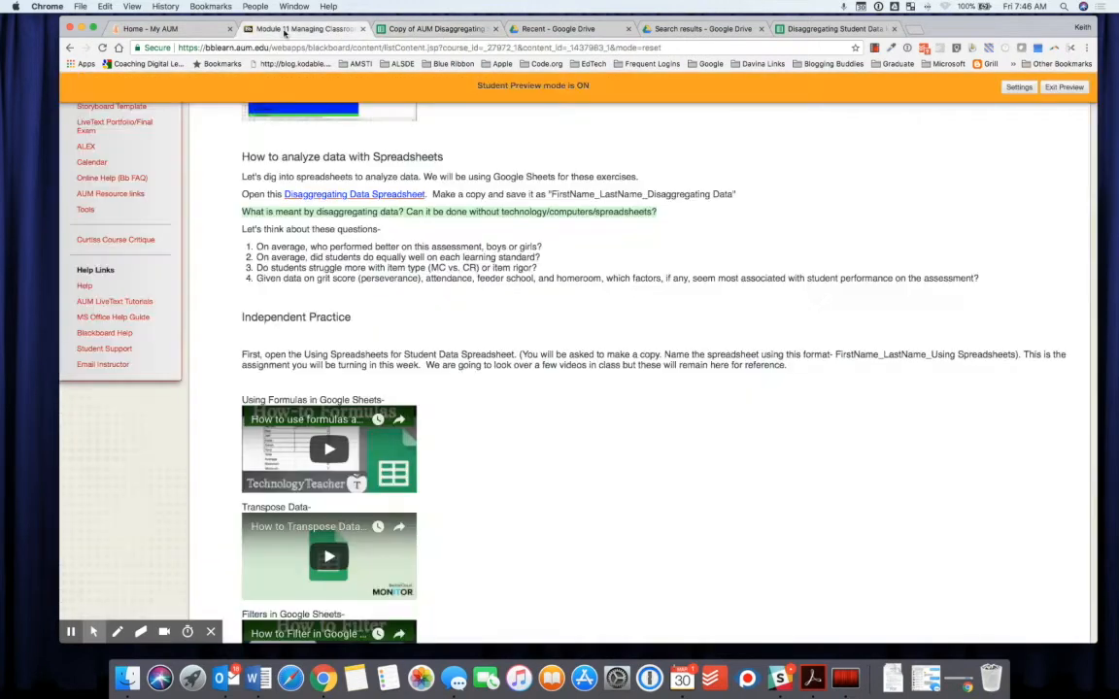
click(452, 30)
Examine the Aligned to Standard row in the assessment header, starting with question 1 in J2.
scroll(694, 358, up, 10)
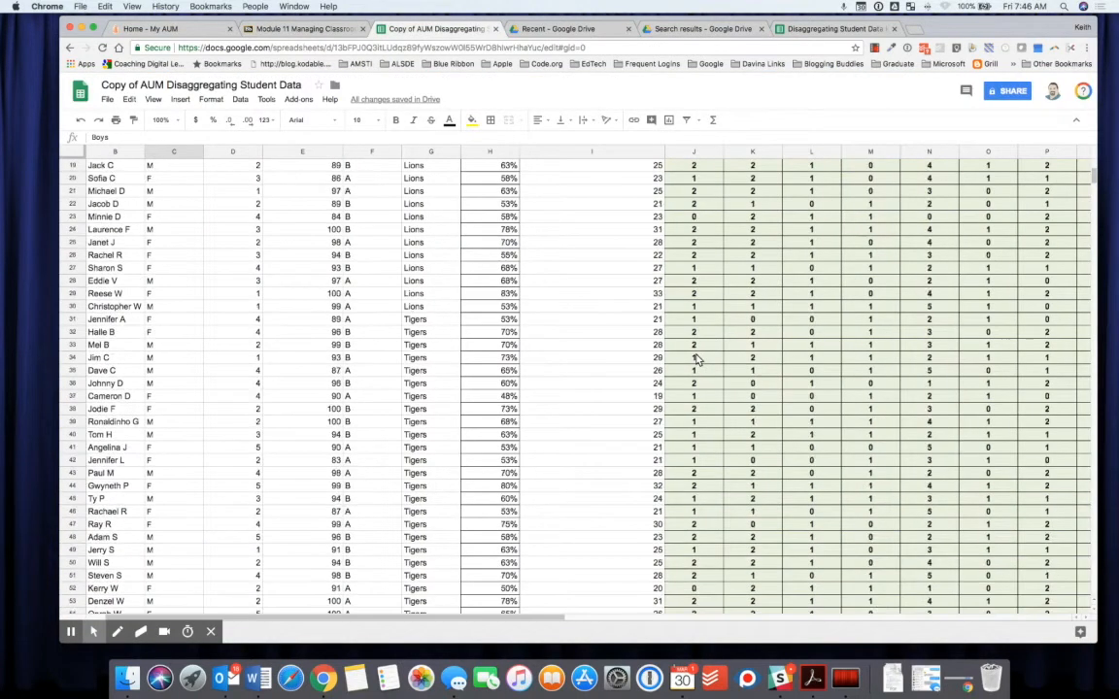
scroll(697, 360, up, 3)
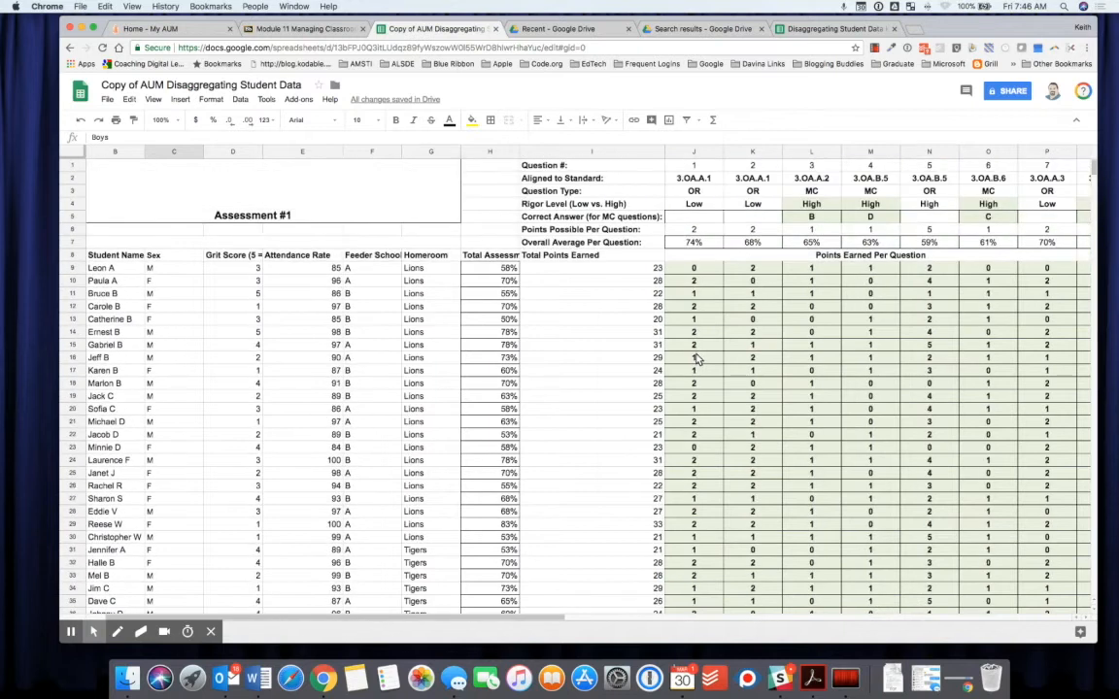
click(693, 177)
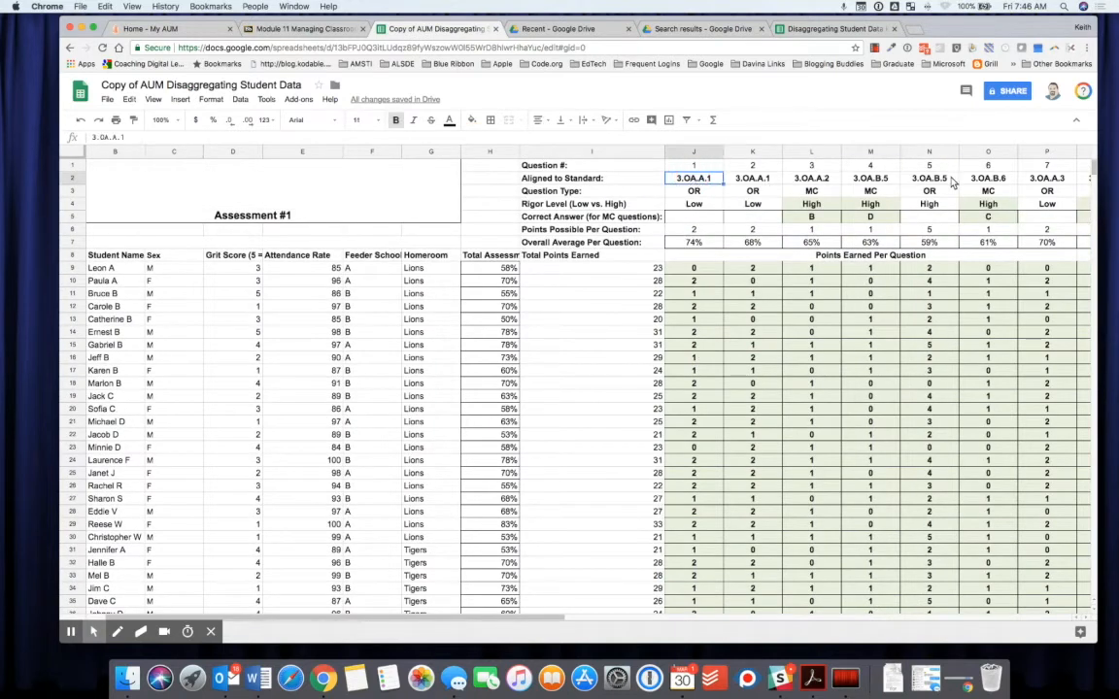
Examine how the standards repeat across the assessment questions and look at the empty area below the student rows.
scroll(532, 372, right, 10)
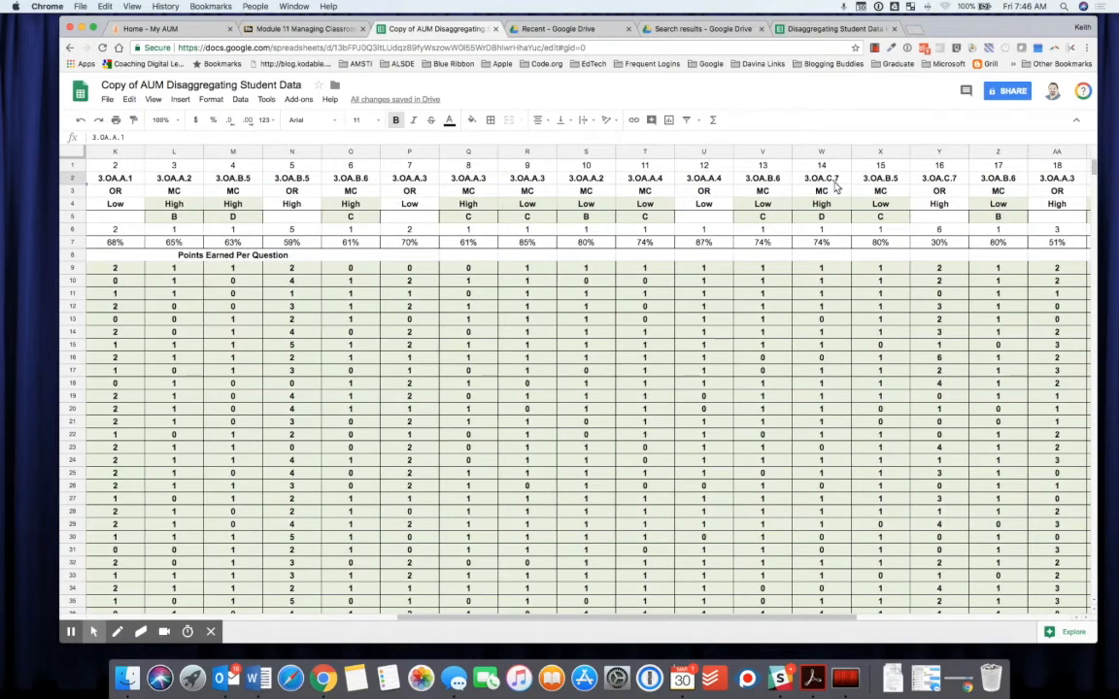
scroll(532, 237, left, 6)
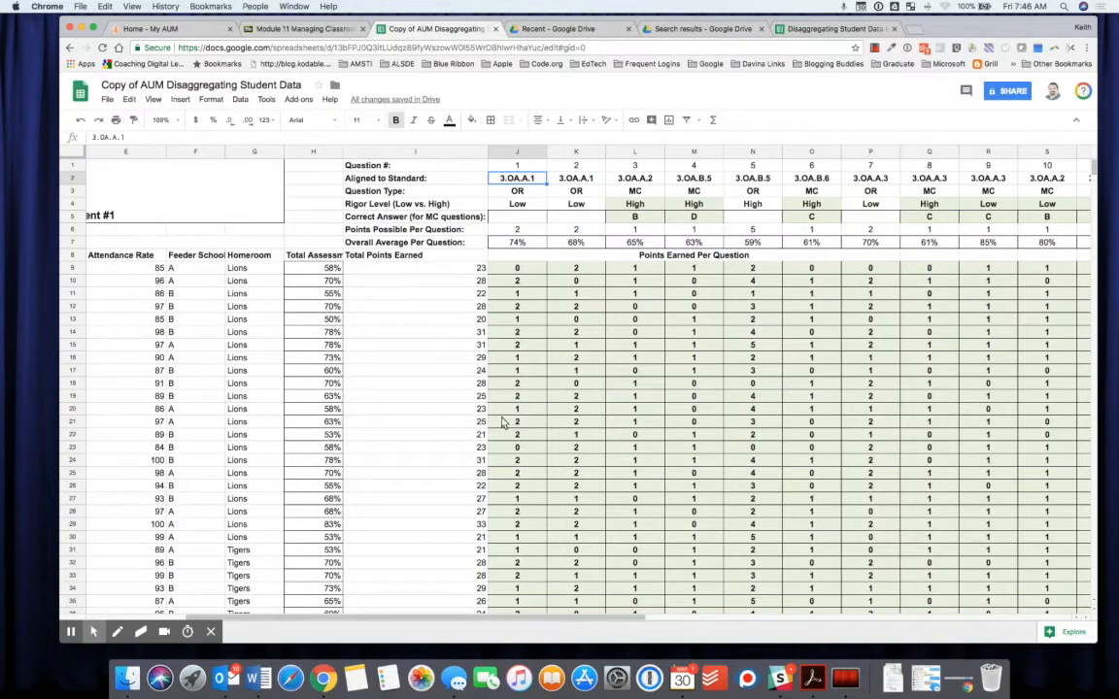
scroll(505, 424, down, 5)
scroll(503, 422, down, 10)
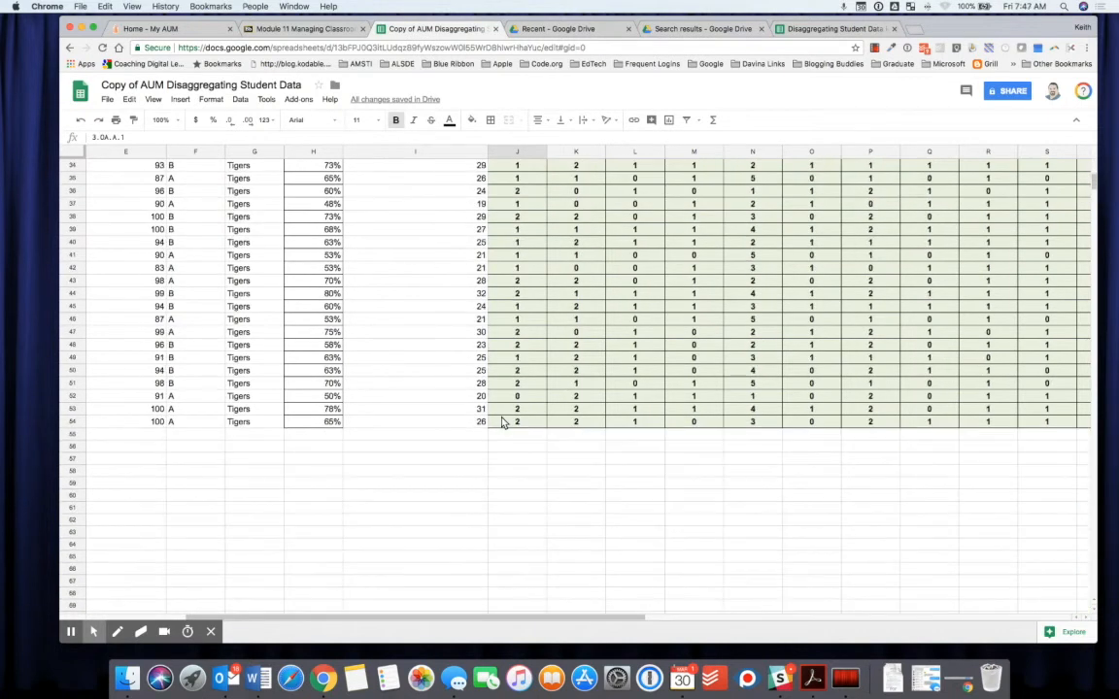
click(497, 437)
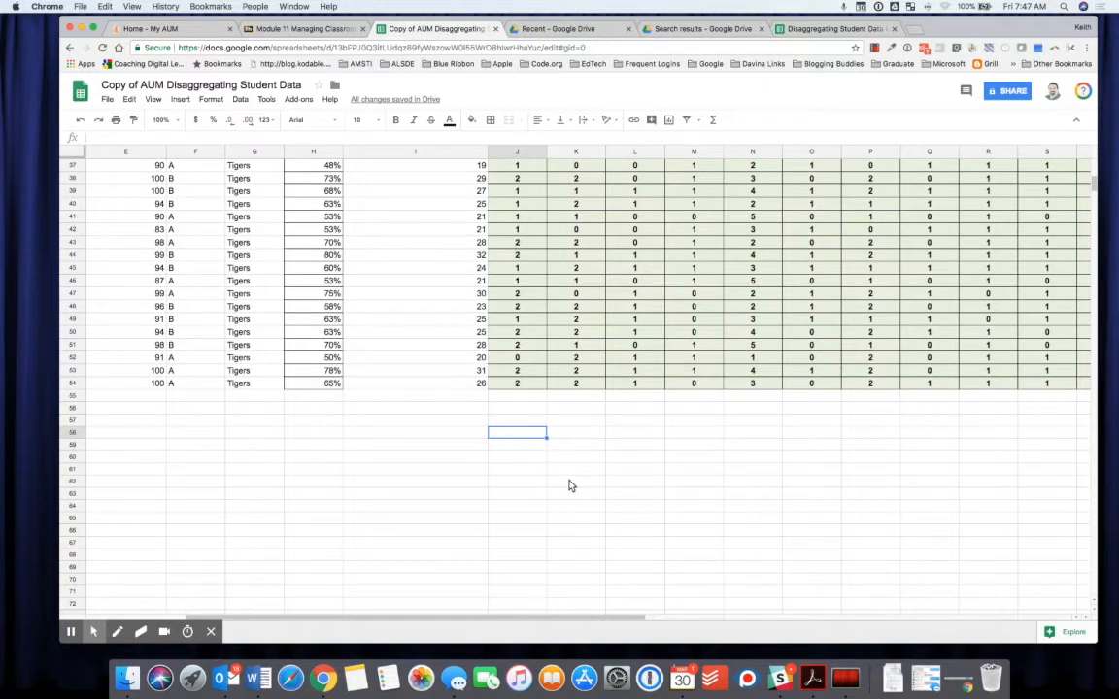
scroll(570, 485, up, 10)
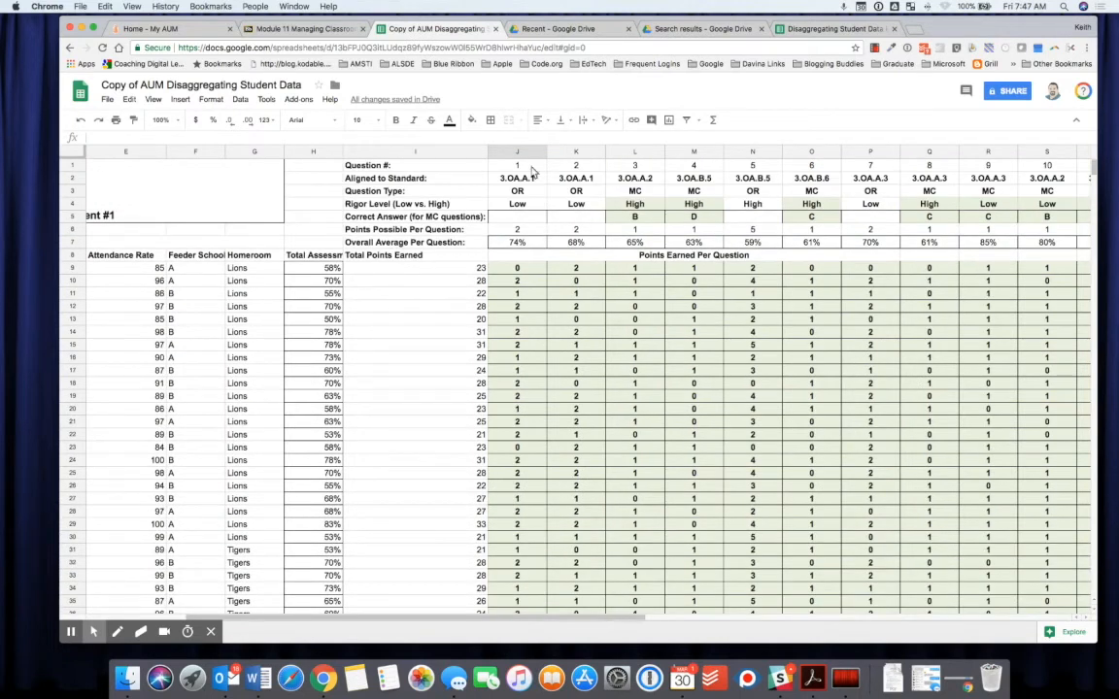
drag(505, 182, 689, 182)
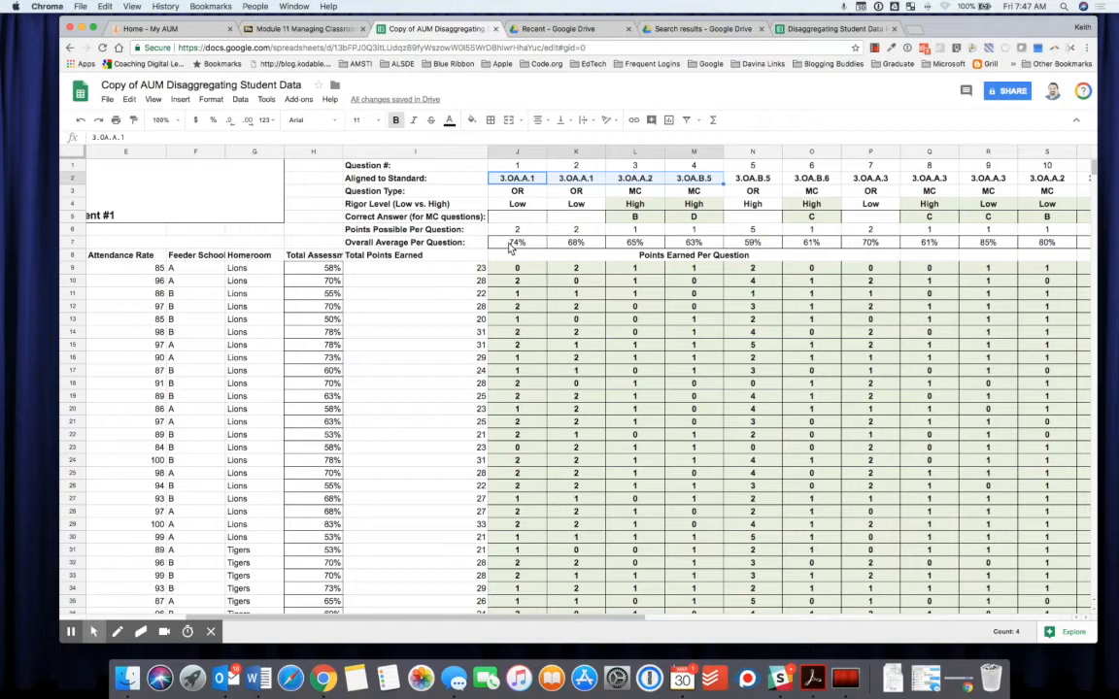
scroll(509, 247, down, 15)
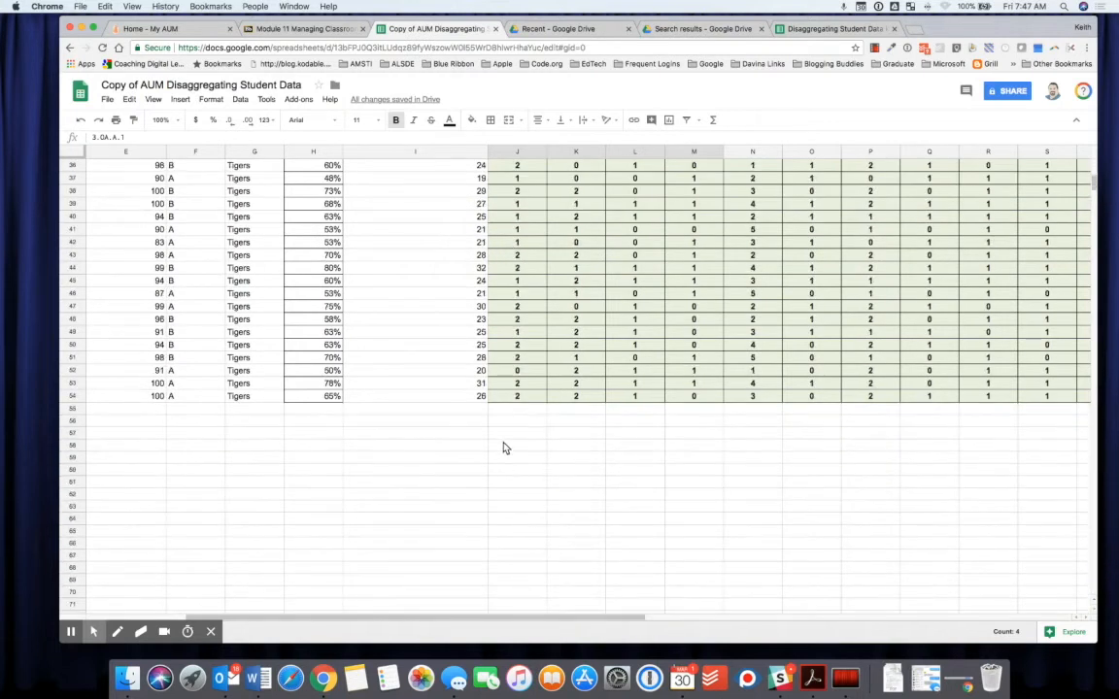
Enter a TRANSPOSE formula in J58 that turns the whole Aligned to Standard row, from J2 through question 25, into a vertical list.
click(503, 448)
text(=)
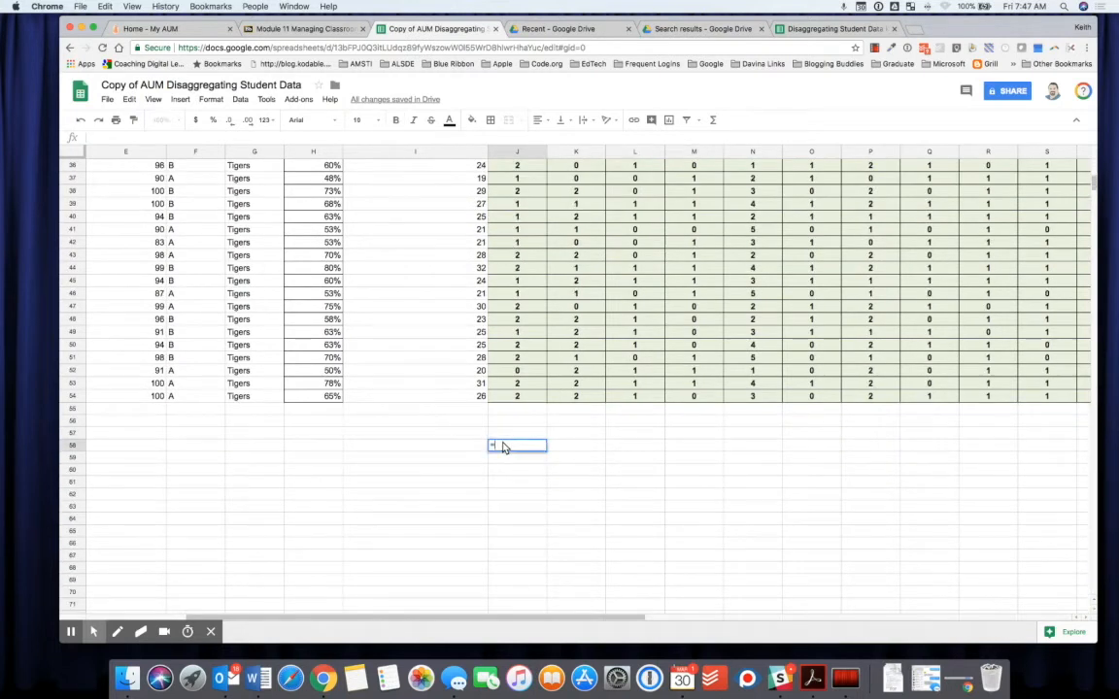
text(Tra)
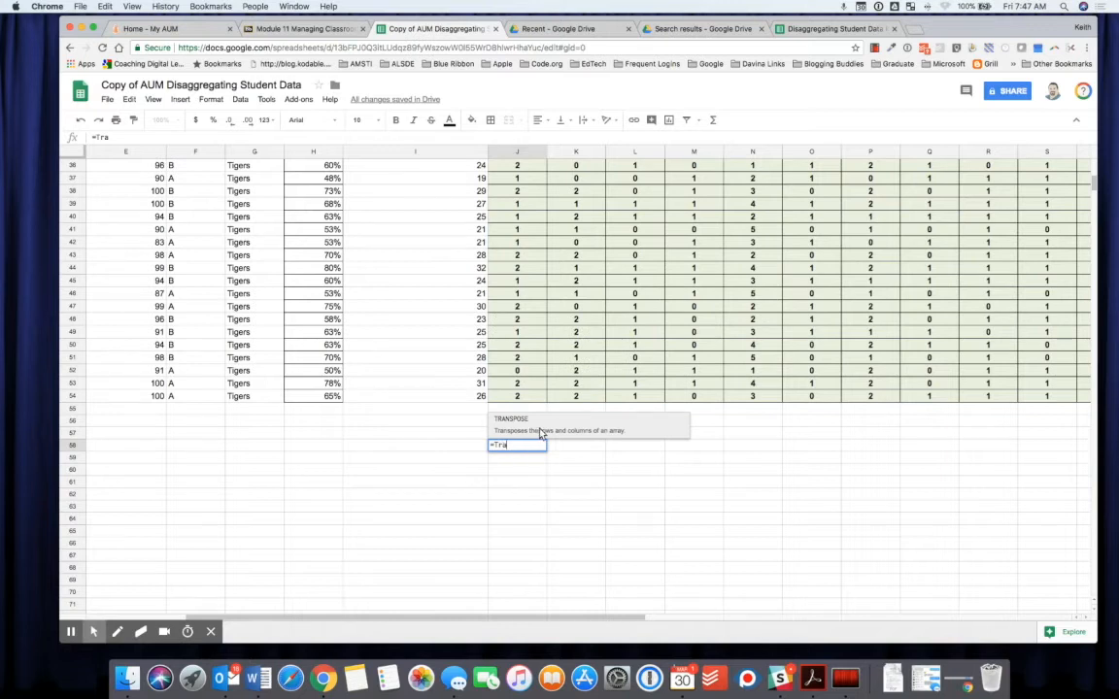
click(548, 432)
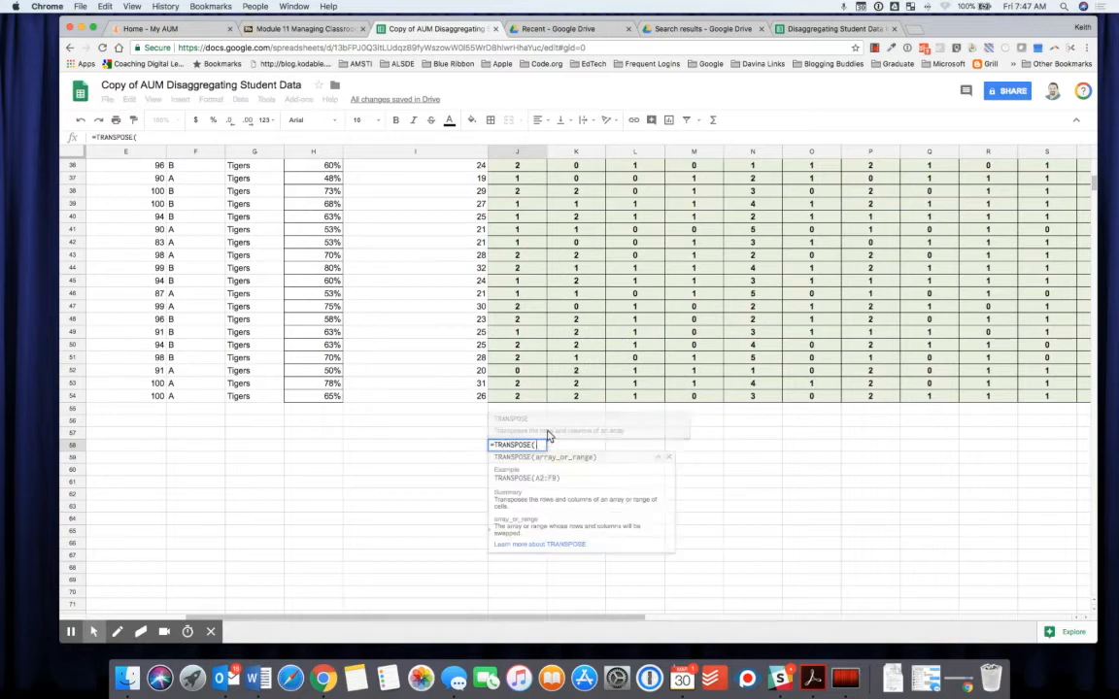
scroll(539, 389, up, 5)
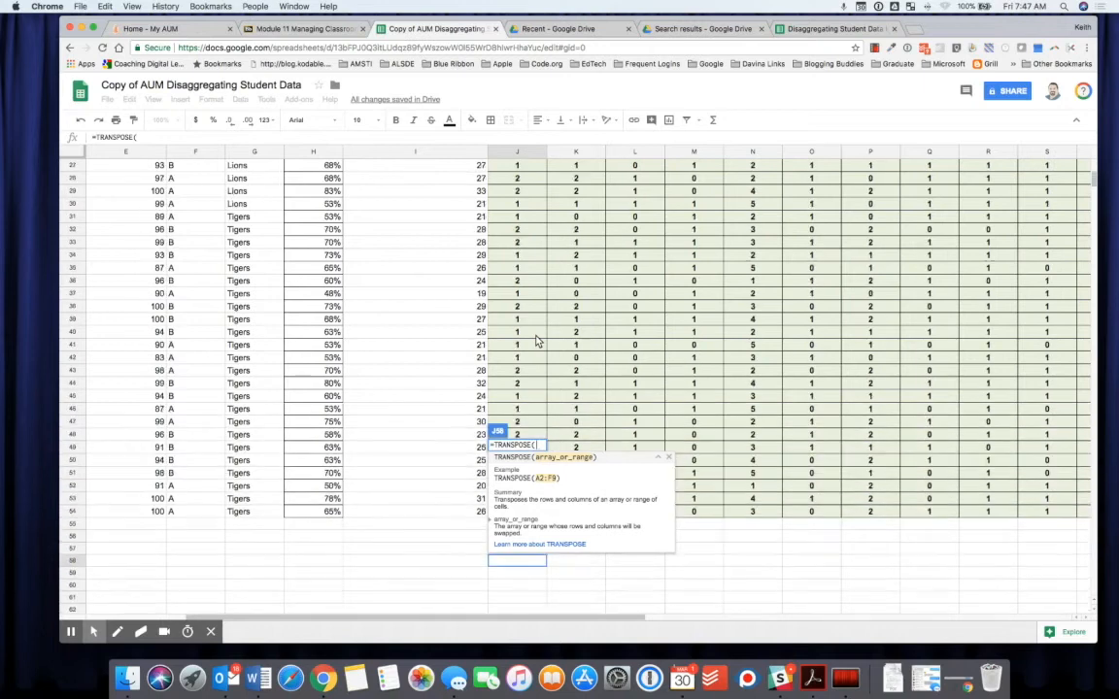
scroll(539, 340, up, 7)
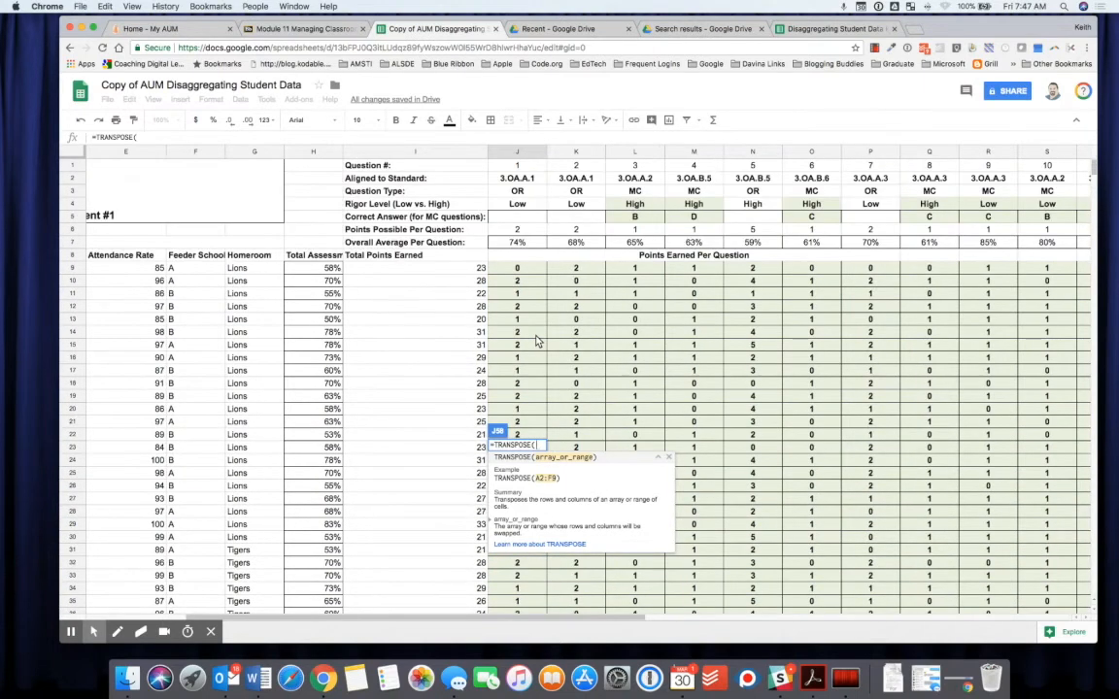
drag(520, 182, 1011, 188)
key(Return)
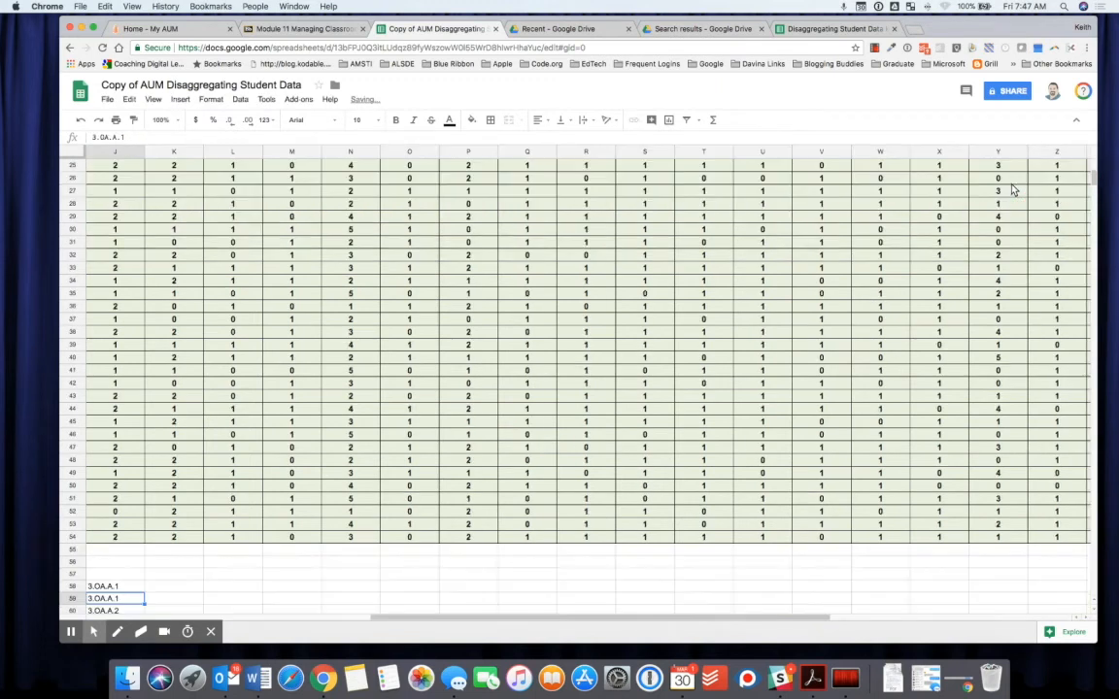
Enter a UNIQUE formula in K58 over J58:J82 to list each standard only once.
scroll(485, 360, left, 5)
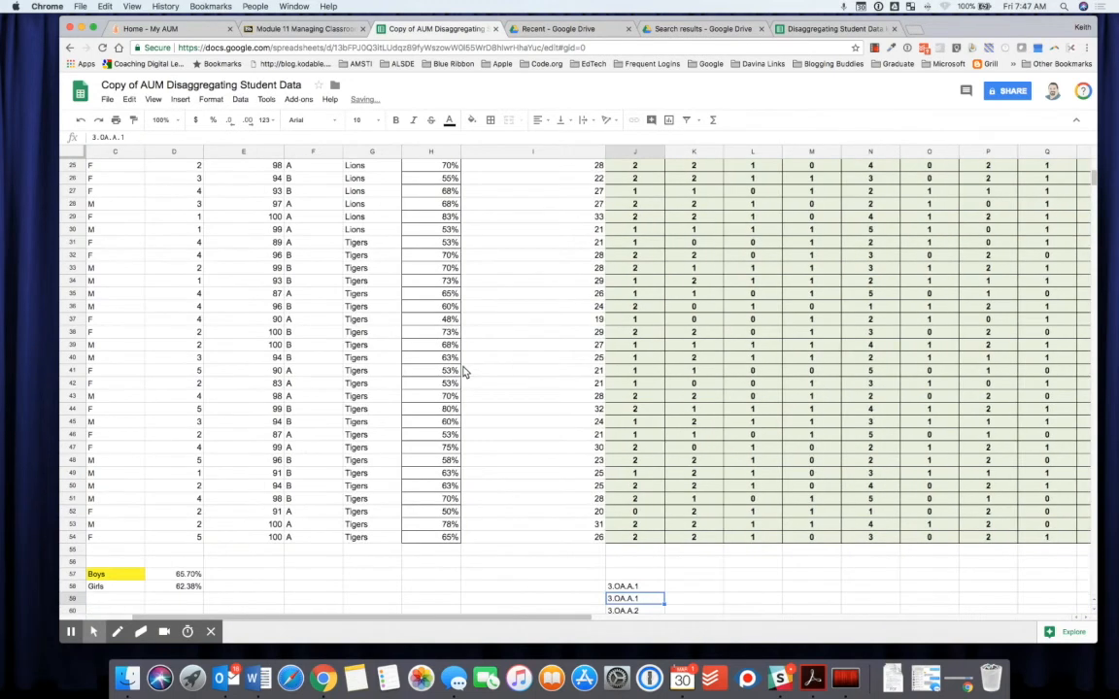
scroll(692, 505, down, 5)
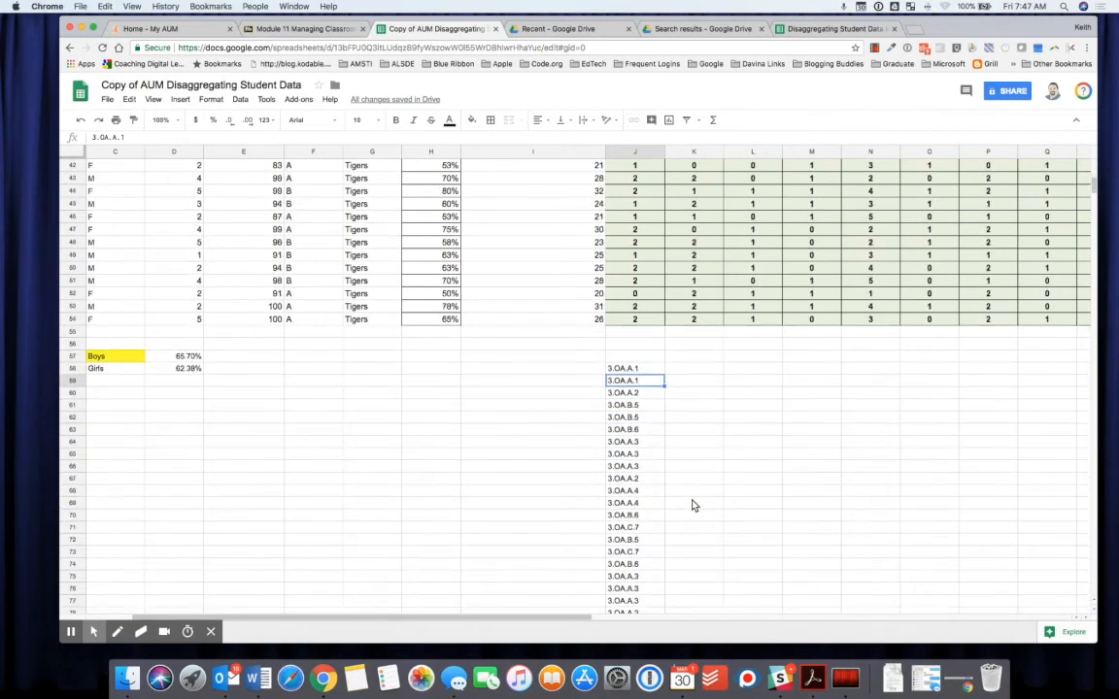
scroll(692, 505, down, 3)
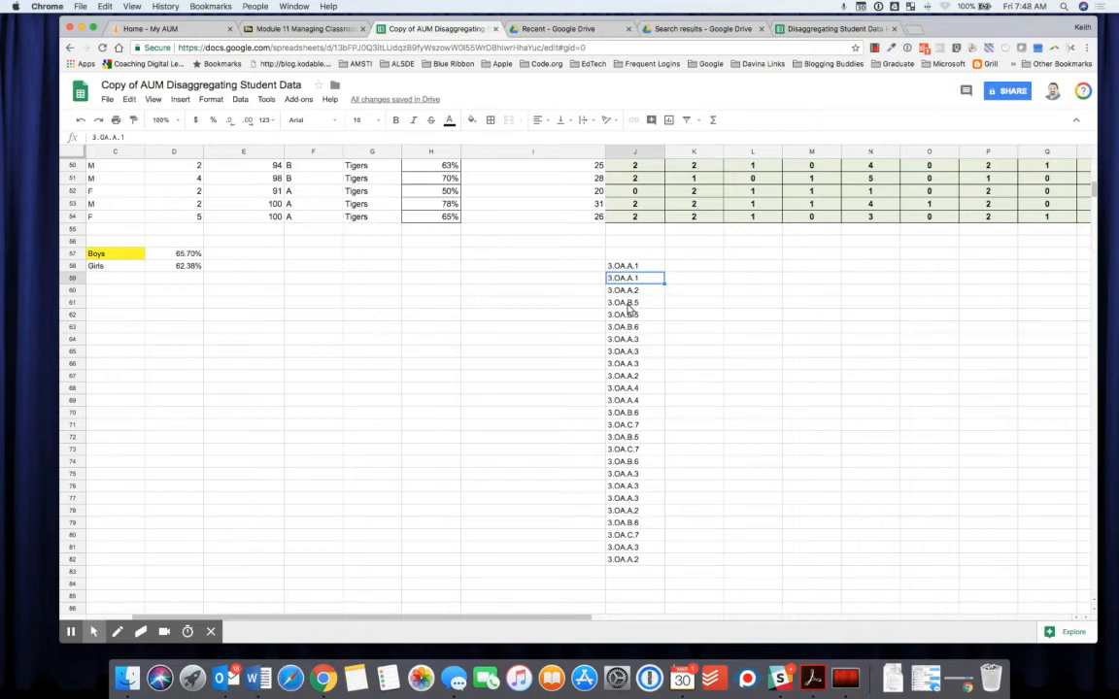
click(679, 267)
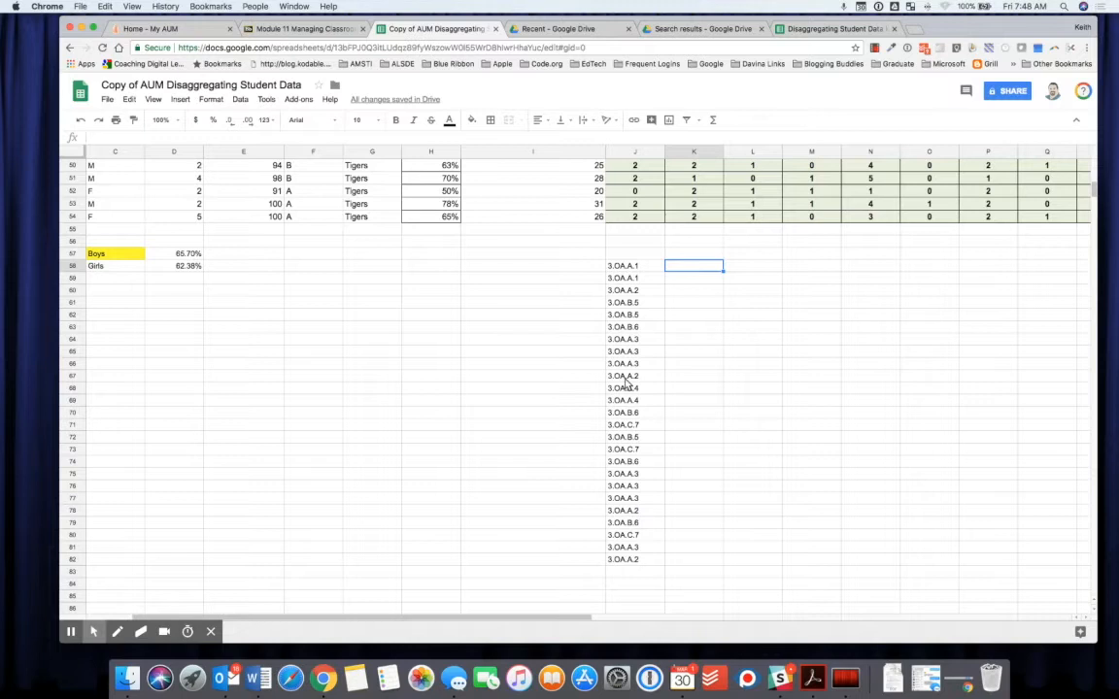
text(=)
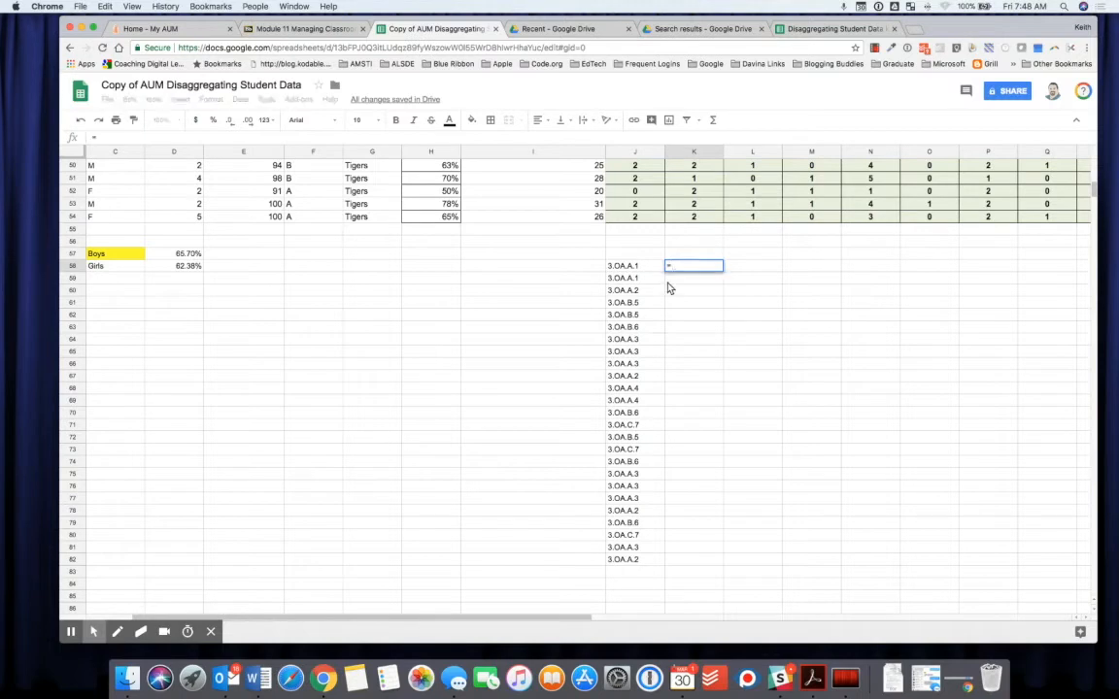
text(Un)
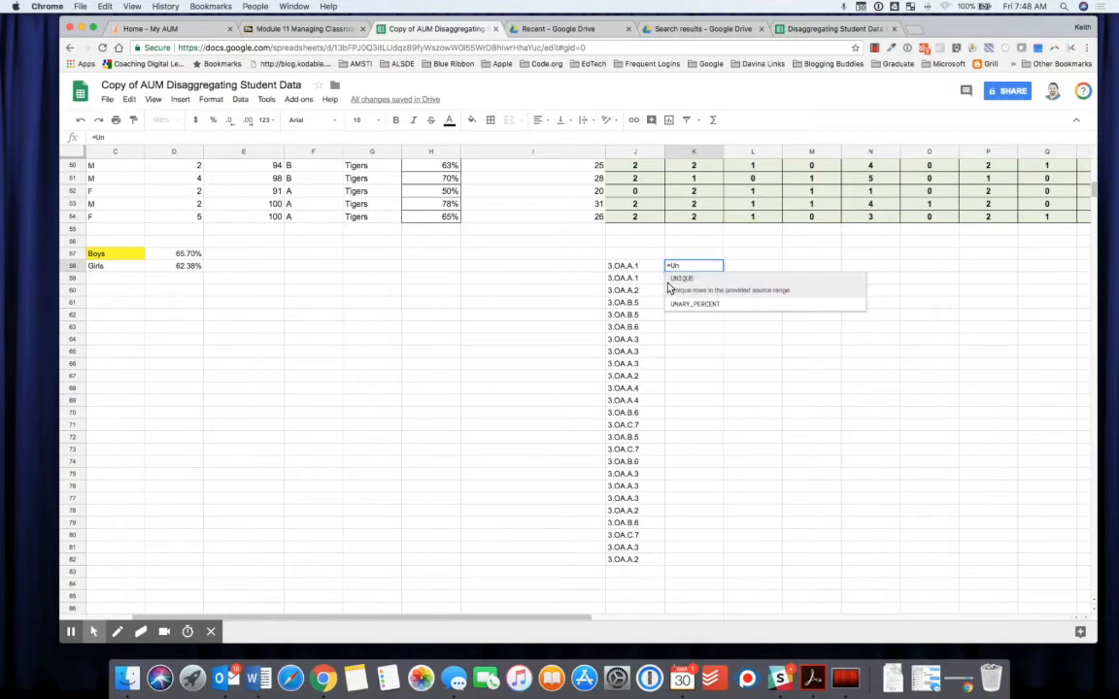
click(689, 290)
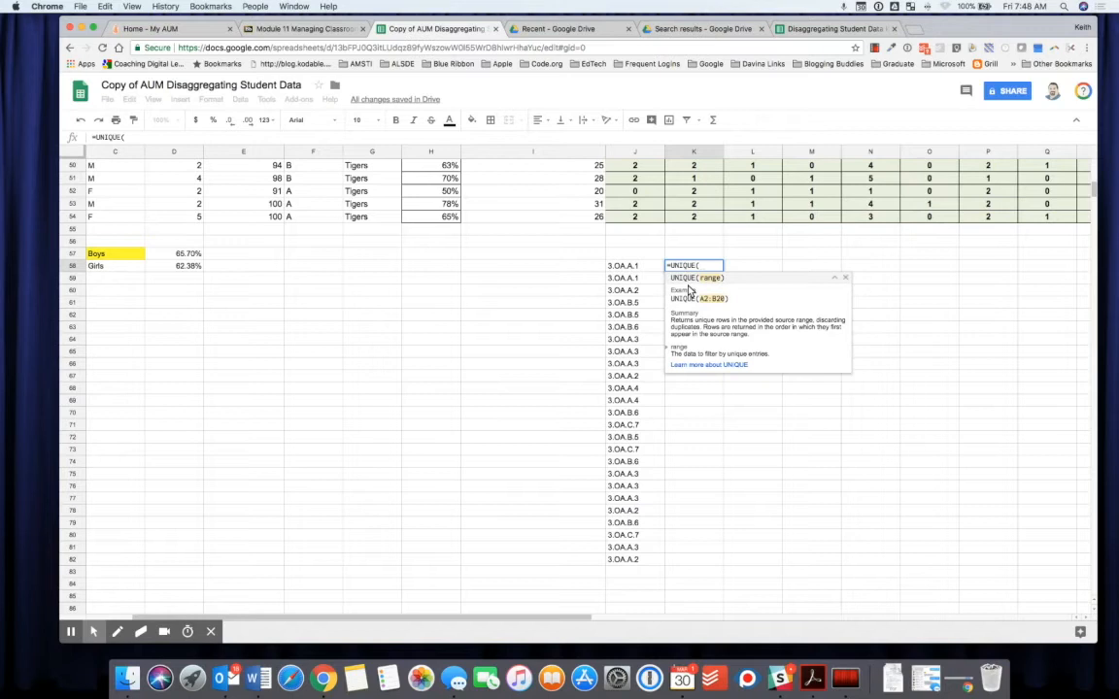
drag(625, 271, 628, 564)
key(Return)
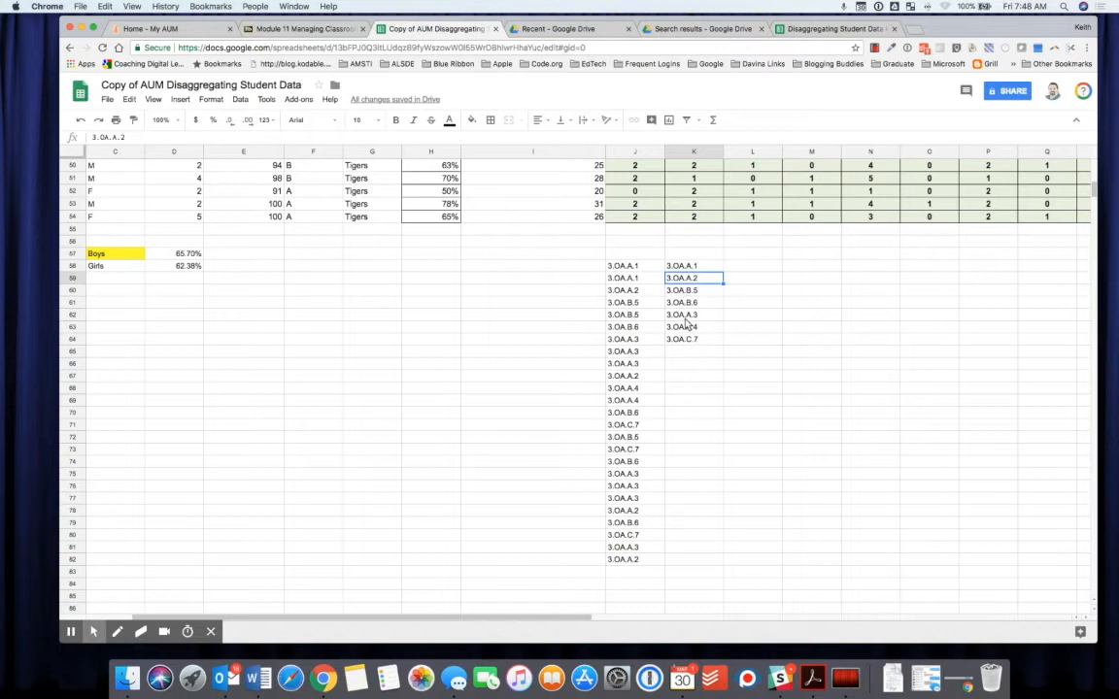
Select L58 beside the unique standards, reread the learning-standard question on the course page, and return to the spreadsheet.
drag(683, 269, 687, 342)
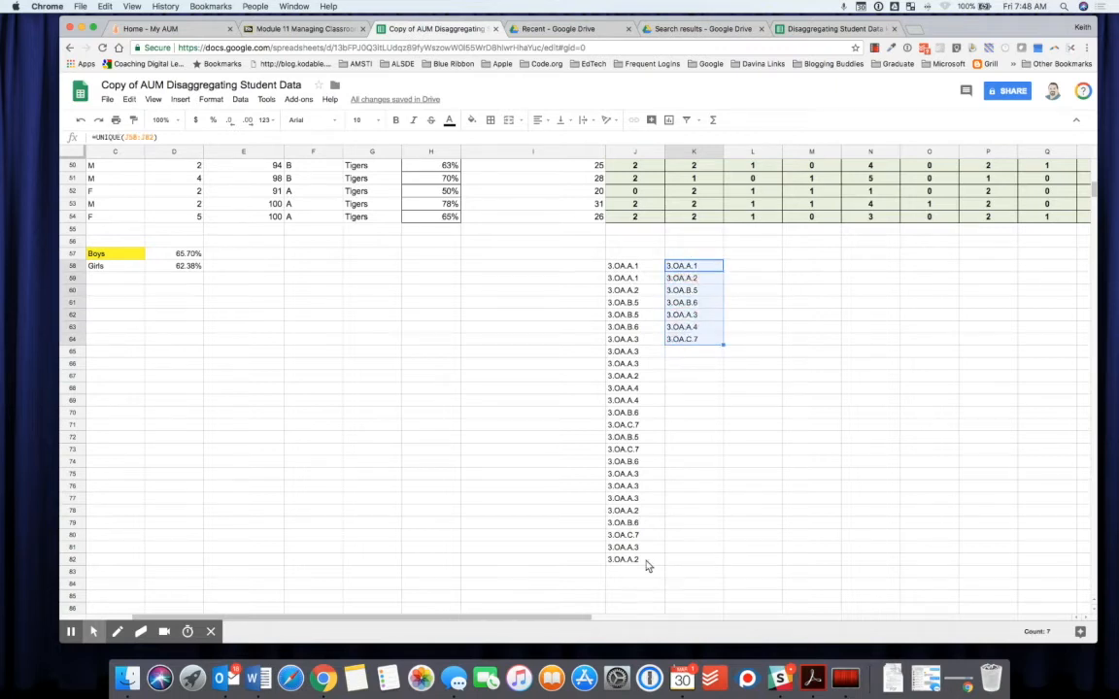
click(738, 270)
scroll(762, 272, up, 15)
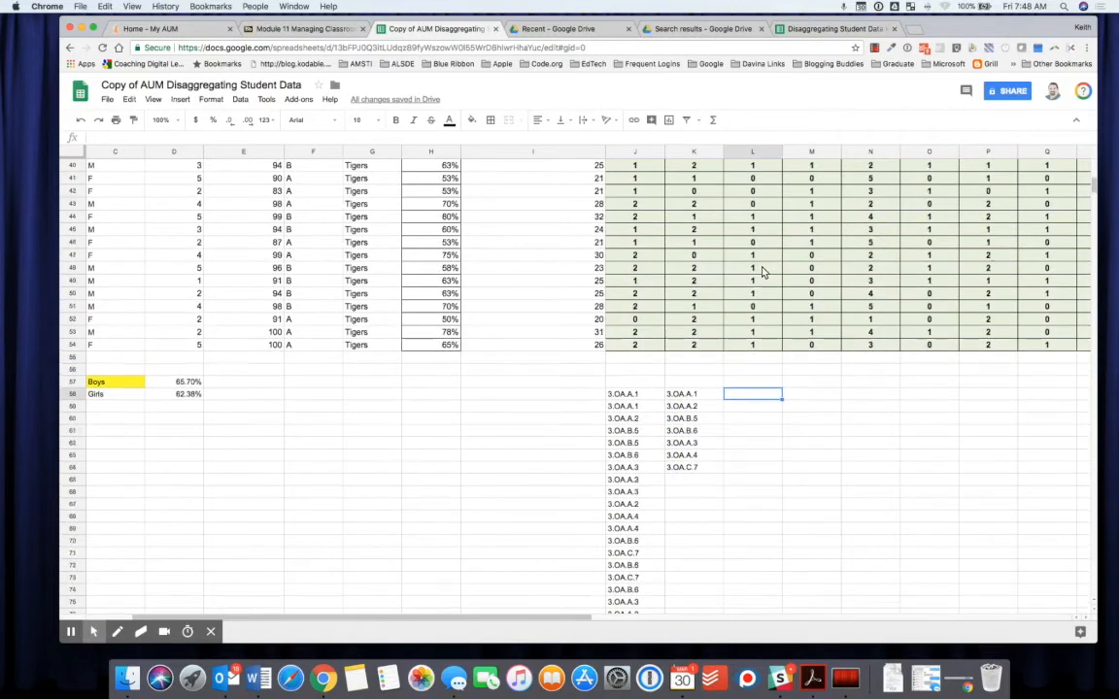
scroll(762, 272, up, 2)
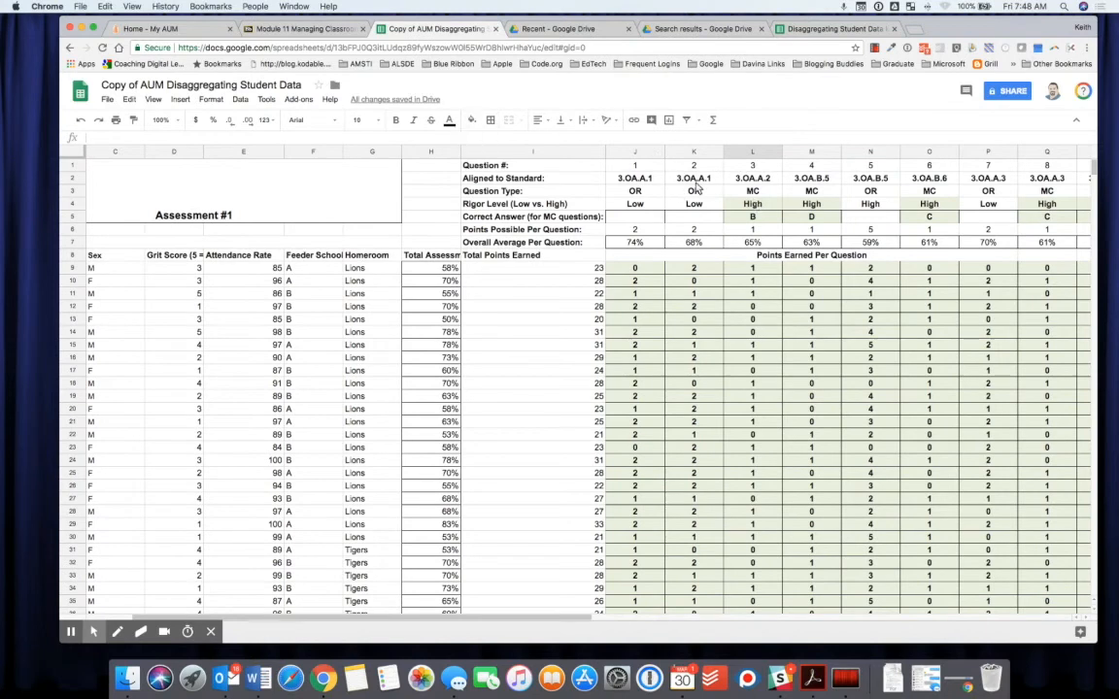
click(301, 30)
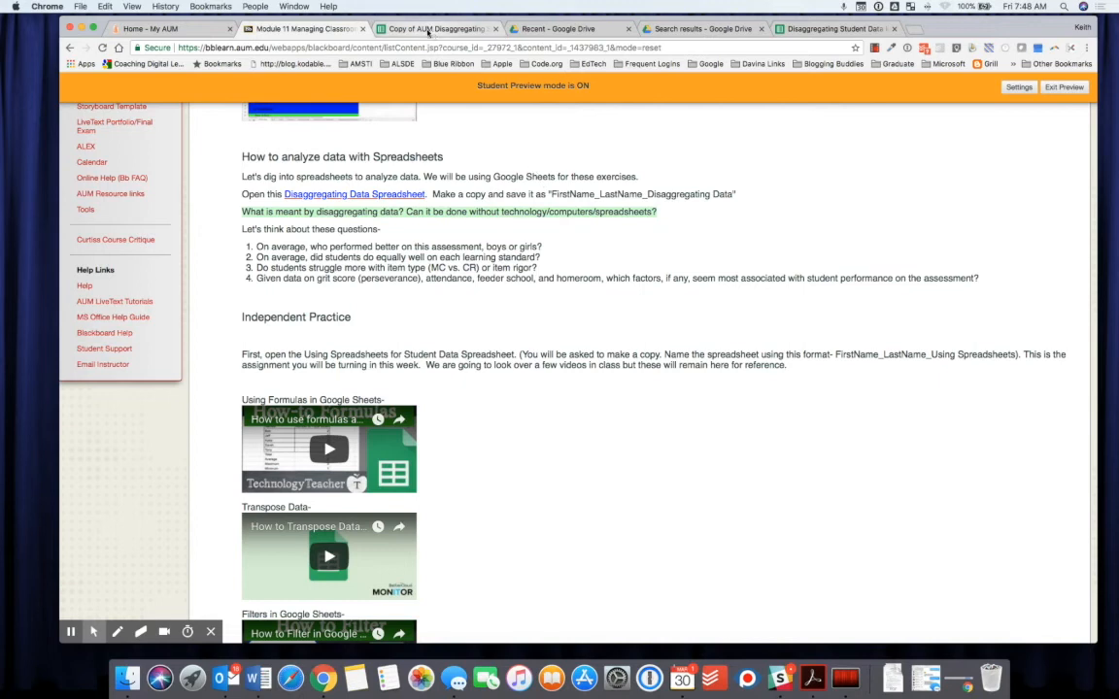
click(428, 29)
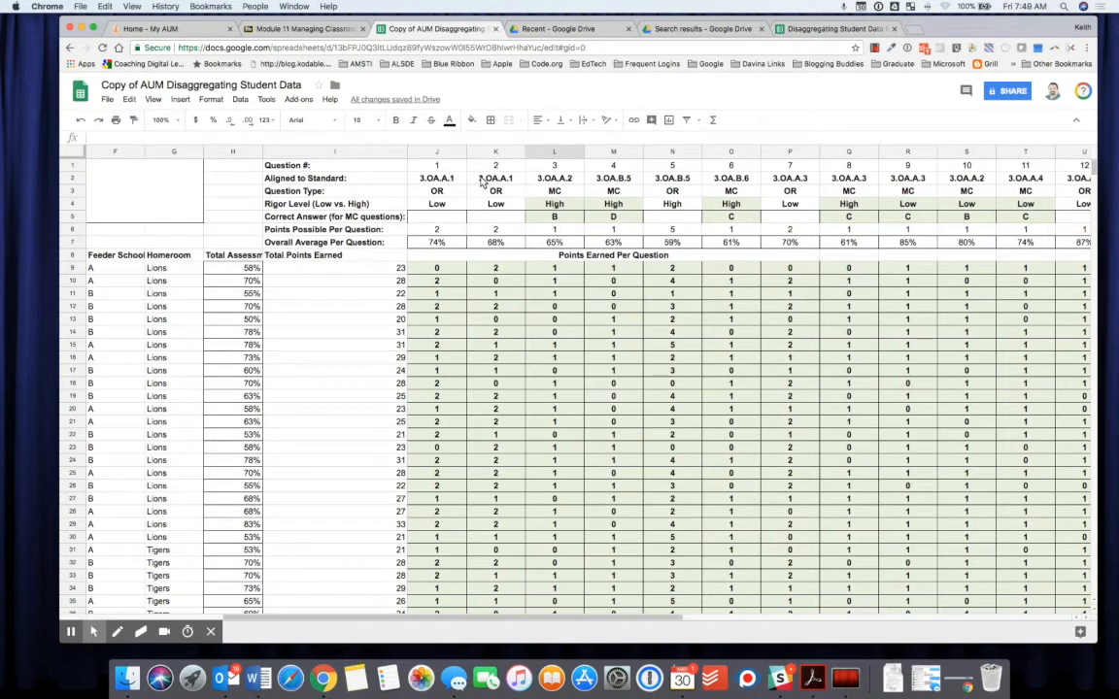
Start an AVERAGEIF formula in L58 with the Aligned to Standard row, J2:AH2, as its criteria range.
scroll(569, 511, down, 1)
scroll(569, 512, up, 1)
scroll(569, 507, down, 12)
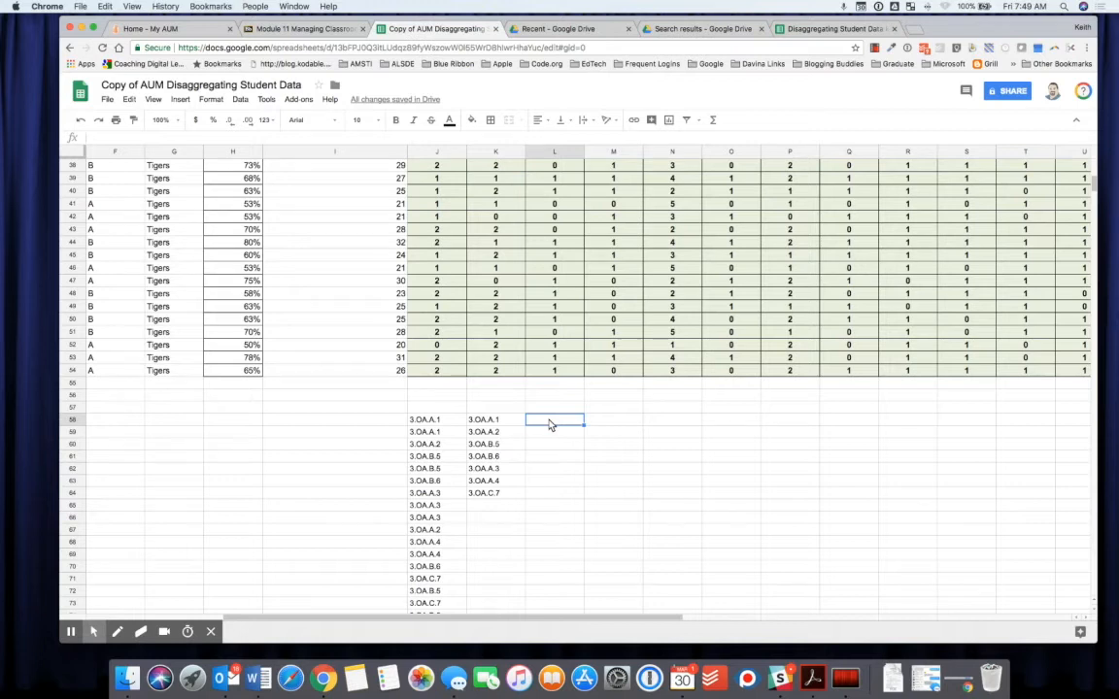
text(=)
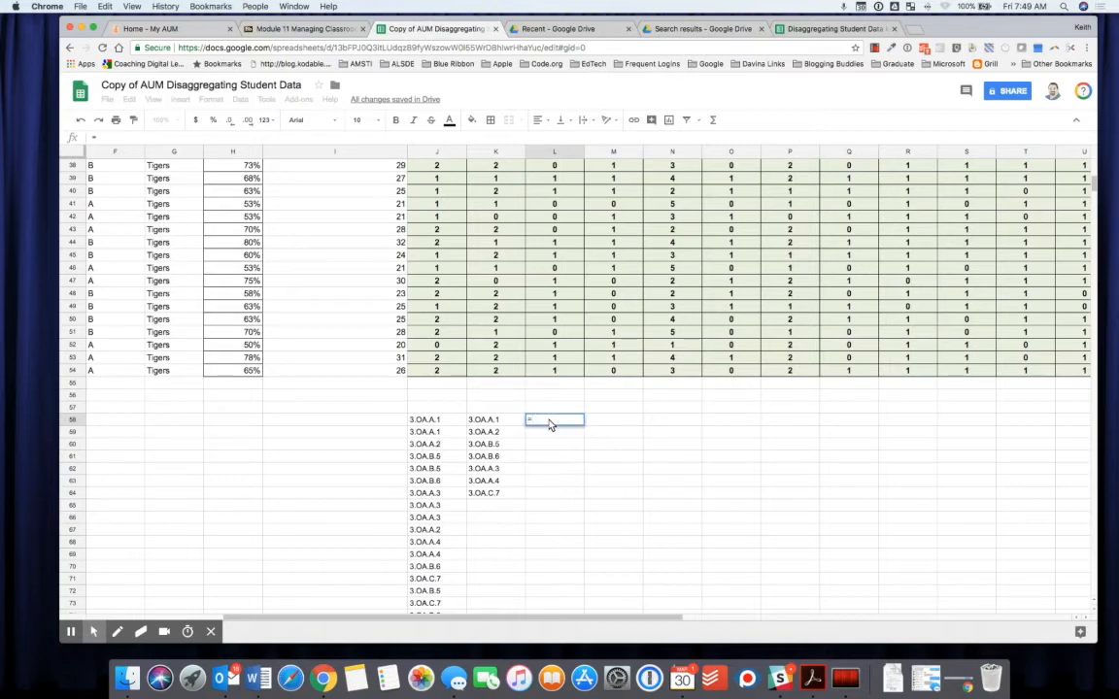
text(aver)
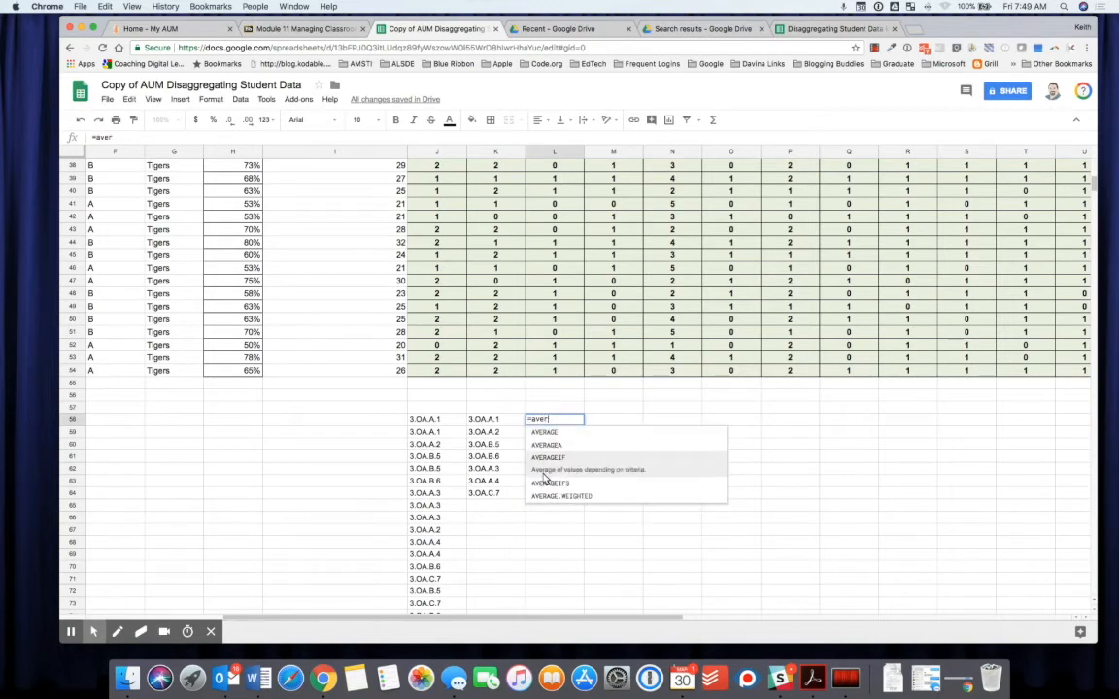
click(545, 476)
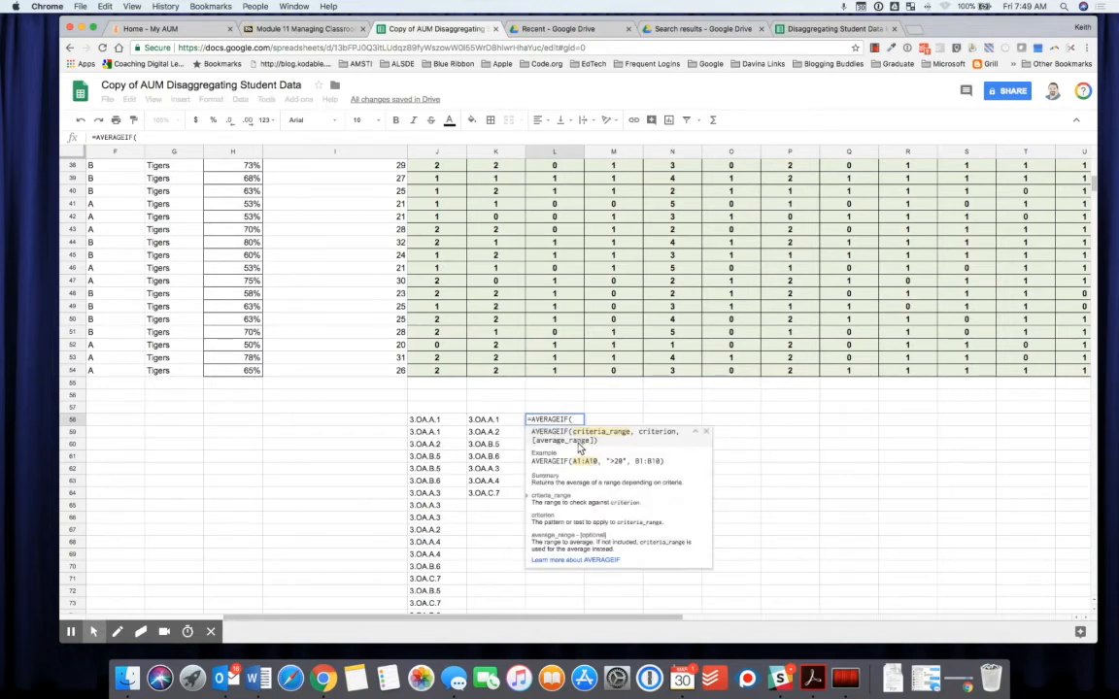
scroll(609, 316, up, 10)
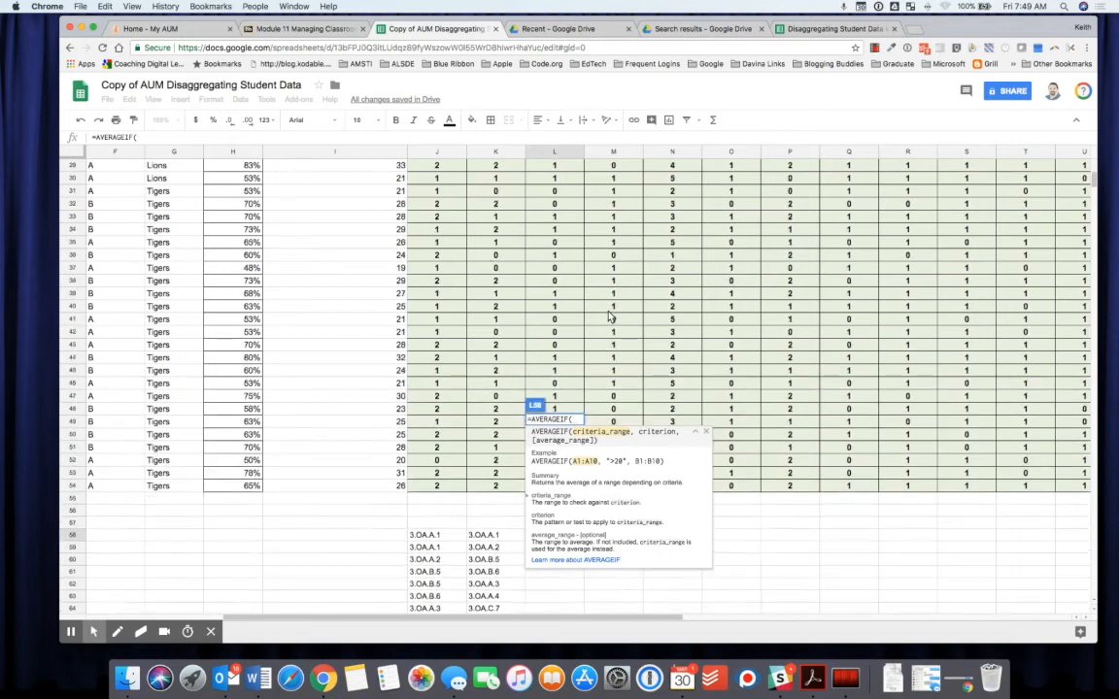
scroll(610, 315, up, 3)
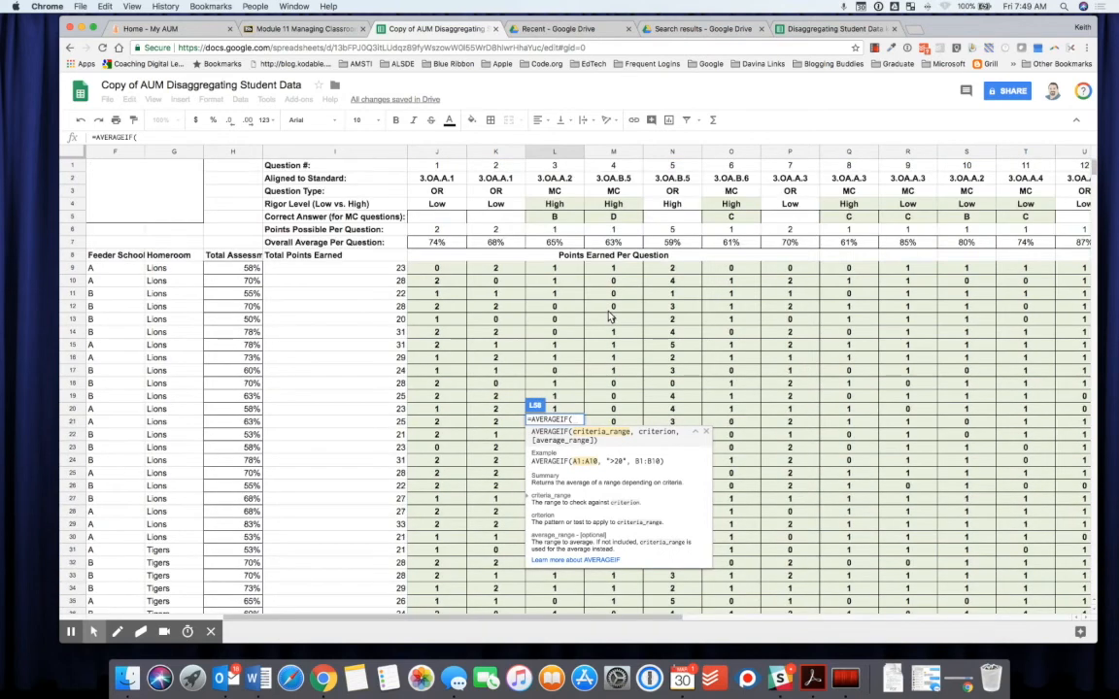
drag(439, 180, 1000, 181)
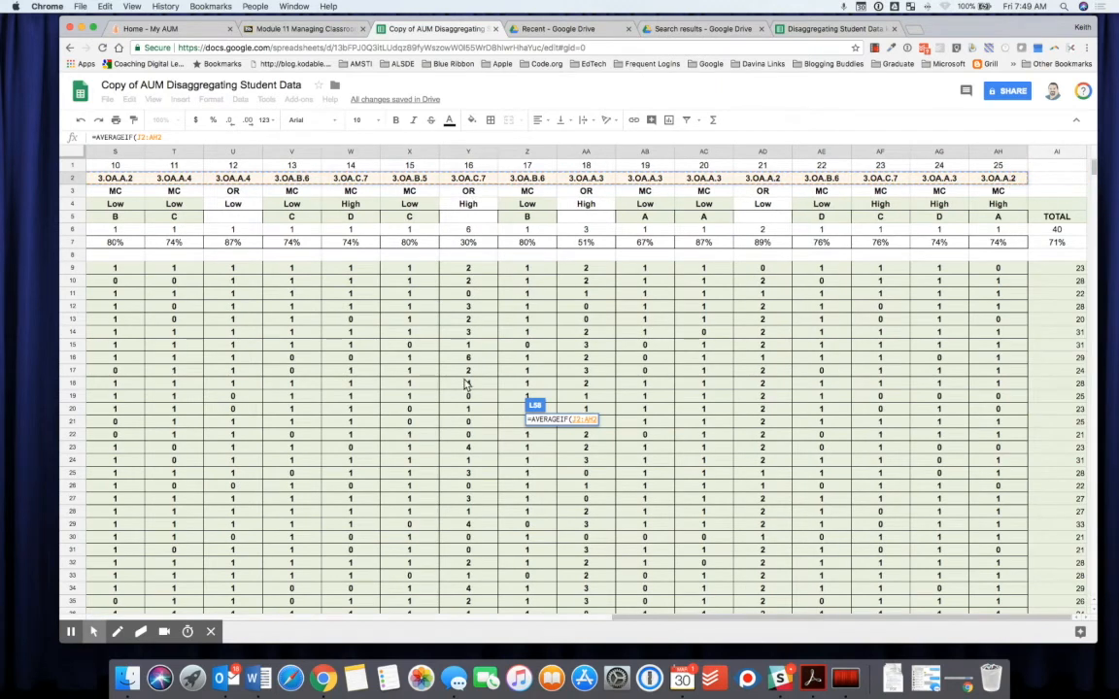
text(,)
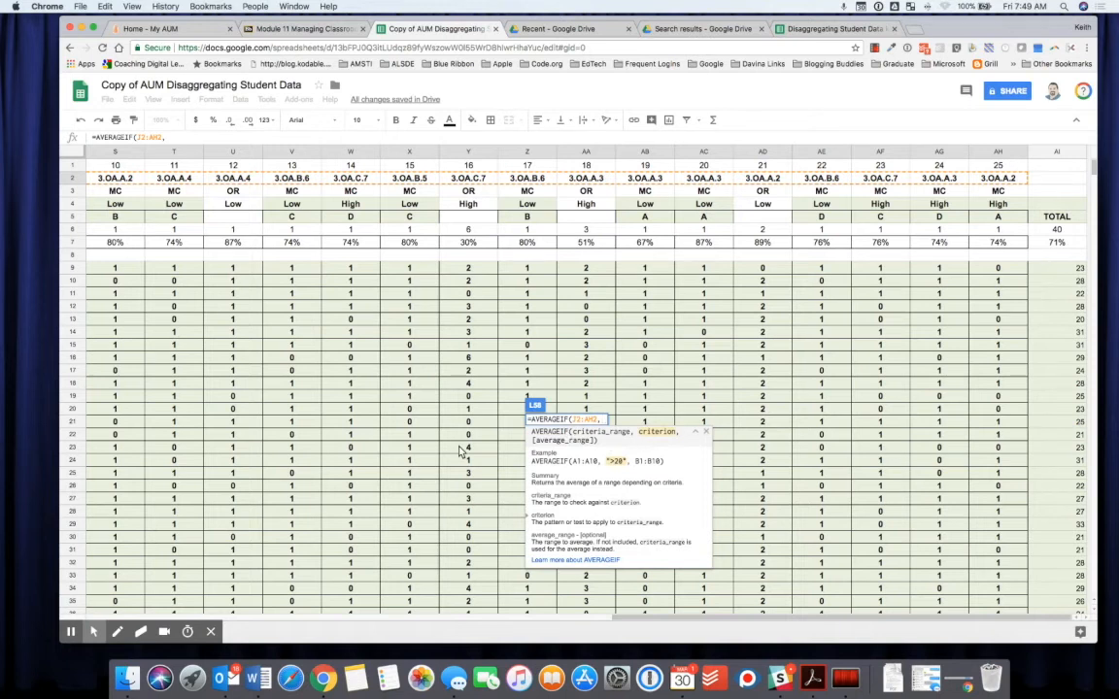
Use K58, the first unique standard, as the criterion of the AVERAGEIF formula.
scroll(462, 455, left, 10)
scroll(462, 451, left, 2)
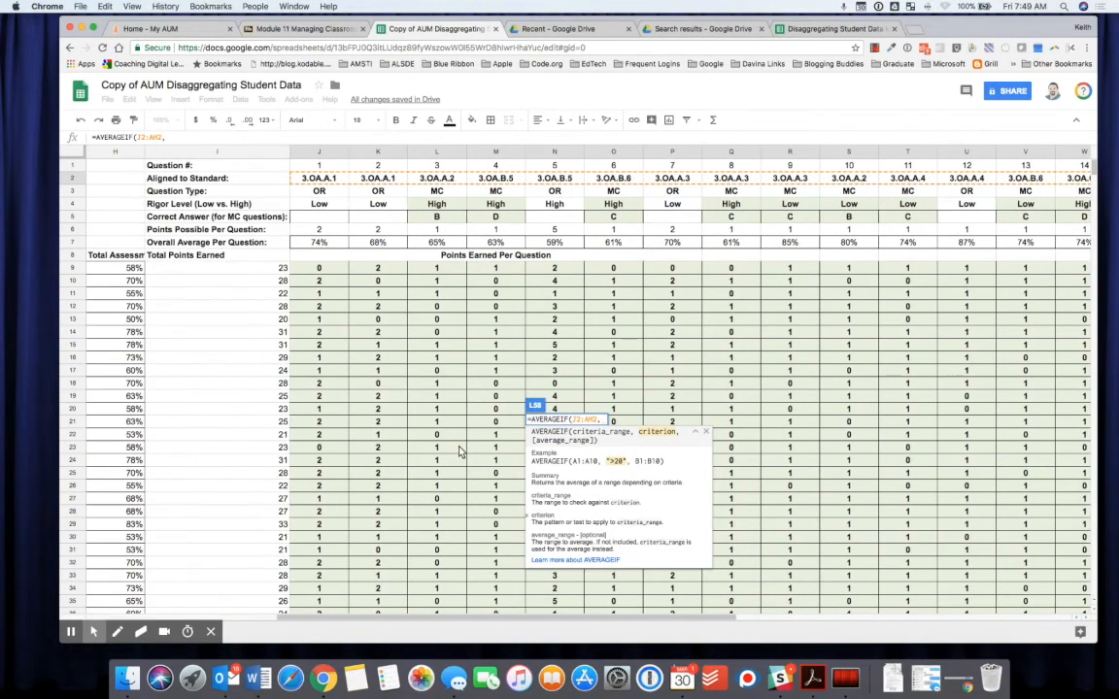
scroll(462, 450, down, 10)
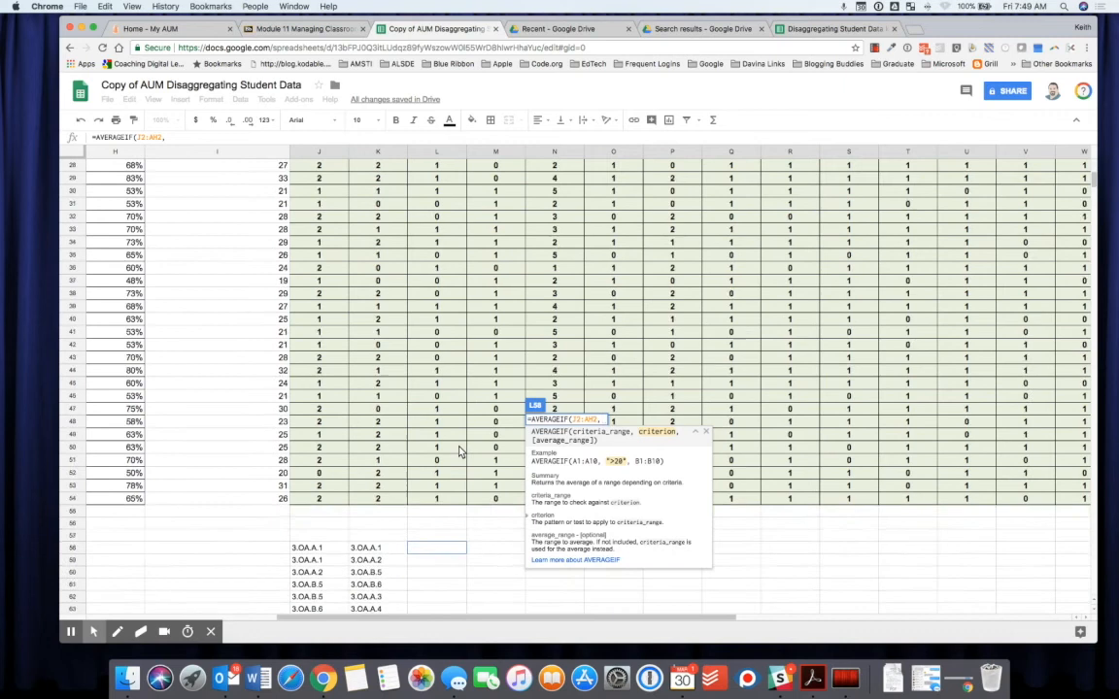
scroll(463, 450, down, 1)
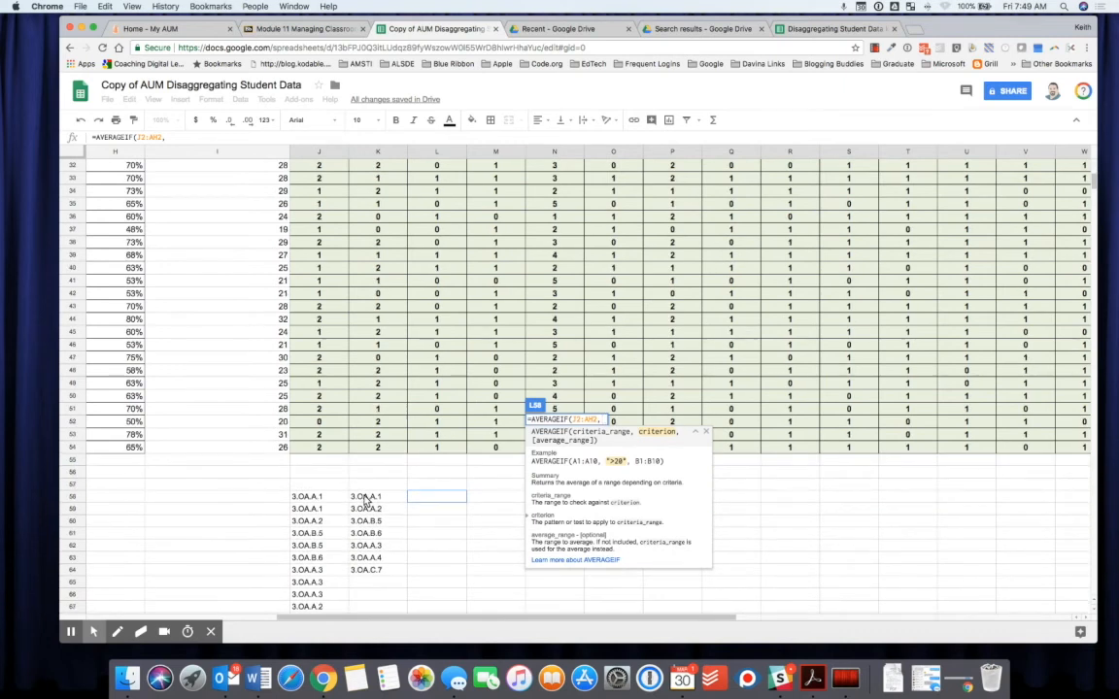
click(366, 497)
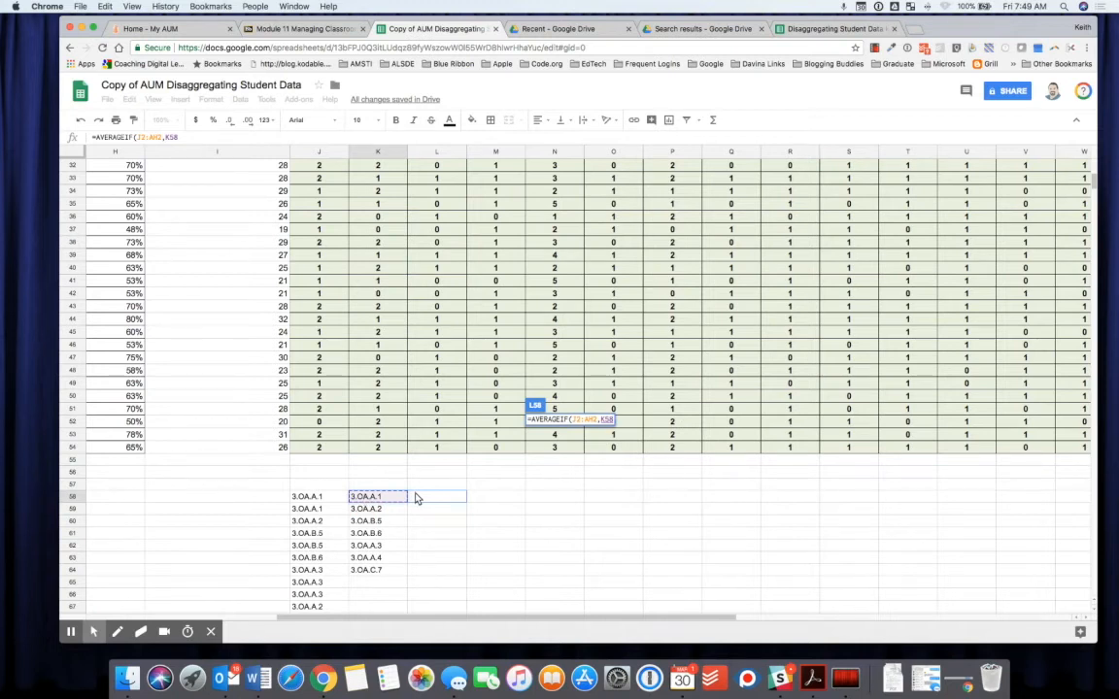
text(,)
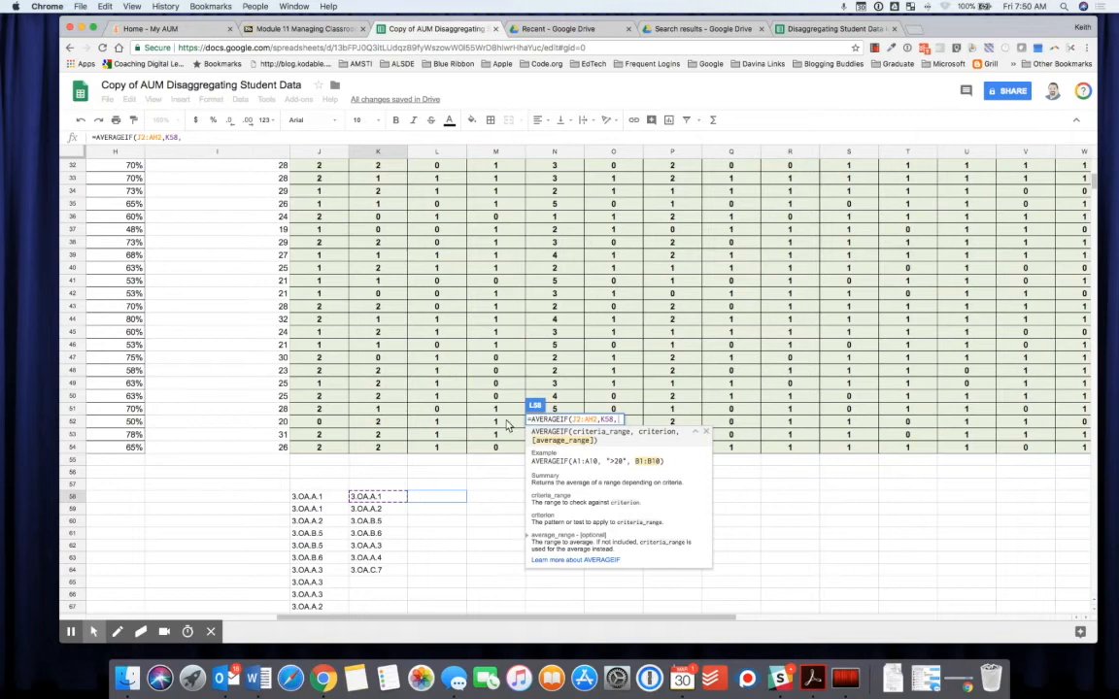
Set the formula's average range to the Overall Average Per Question row, J7:AH7, and complete the formula.
scroll(505, 425, up, 10)
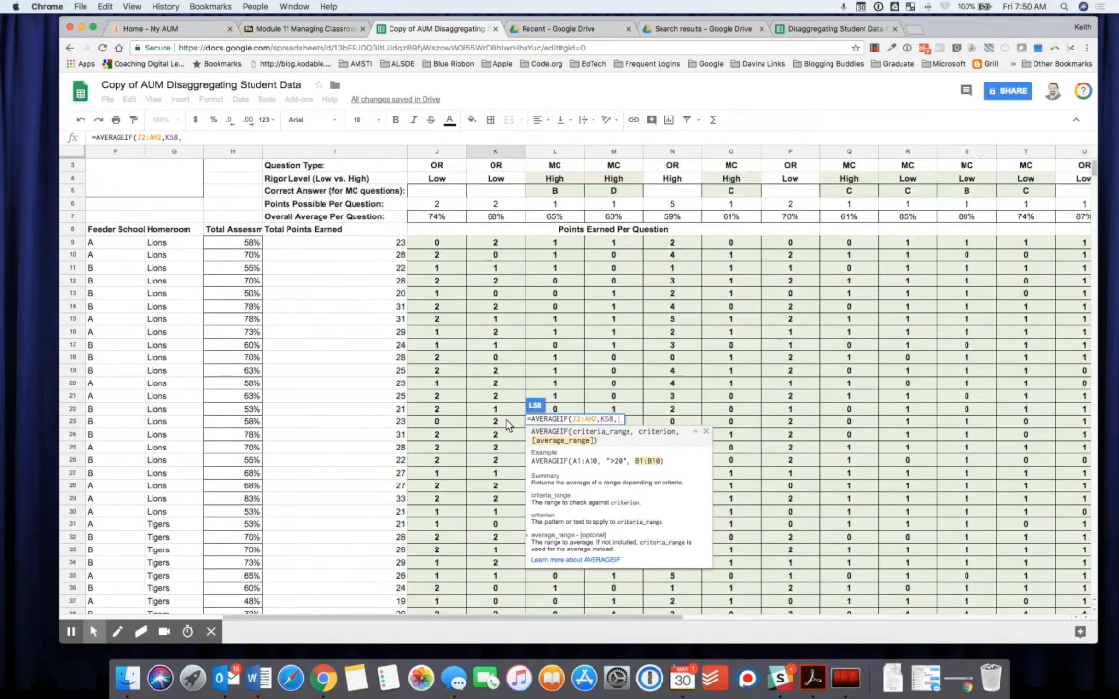
drag(387, 246, 1025, 246)
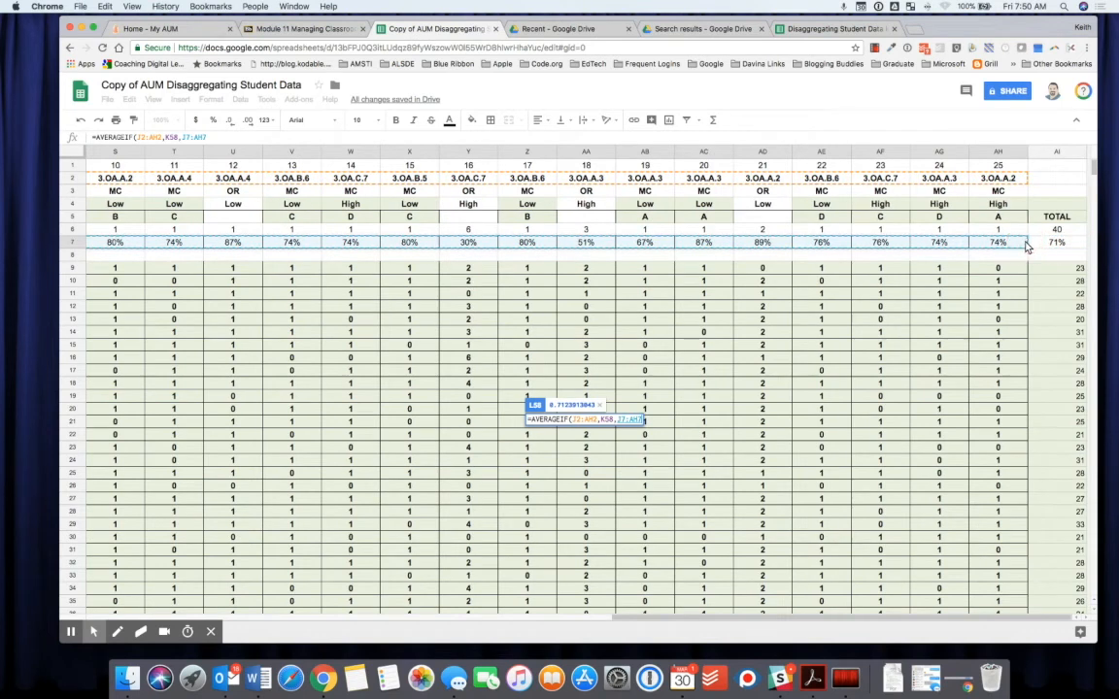
key(Return)
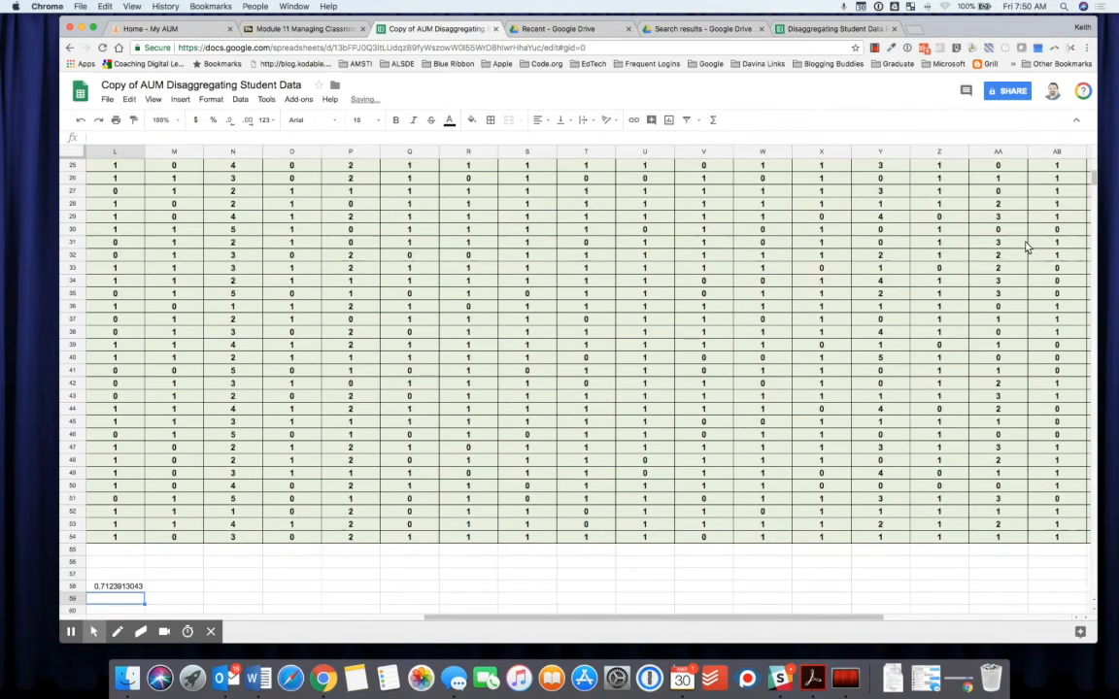
Format the average in L58 as a percentage.
scroll(249, 442, left, 5)
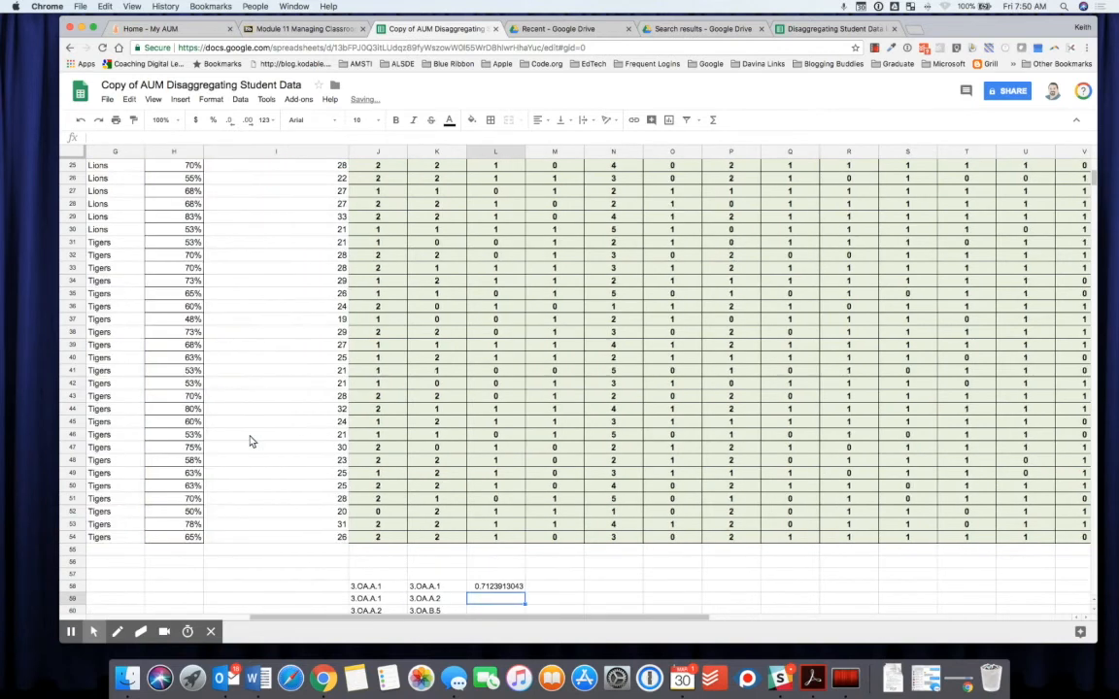
click(490, 588)
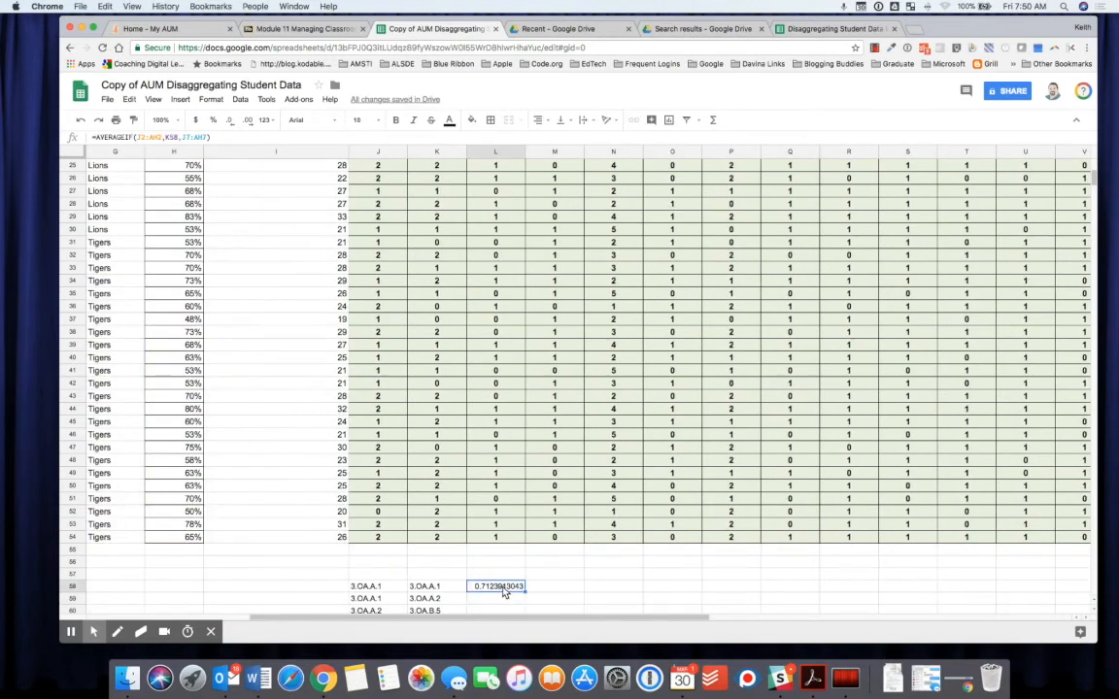
click(212, 119)
Examine the Aligned to Standard row against the Overall Average Per Question row across all 25 questions, and return to L58.
scroll(515, 542, up, 8)
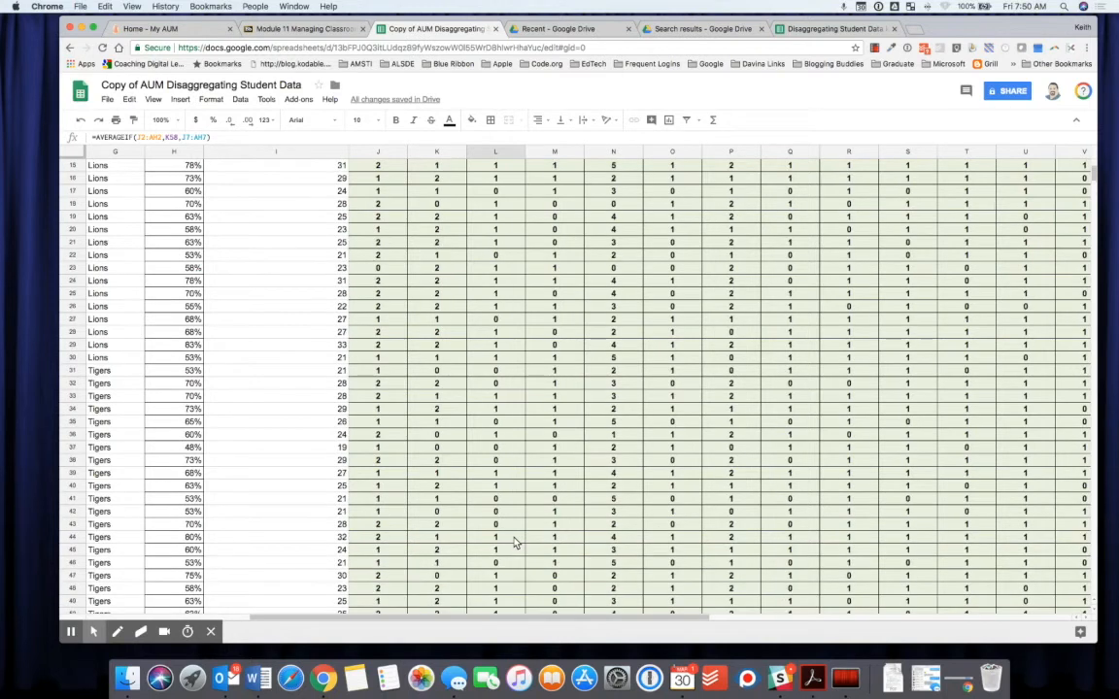
scroll(515, 542, up, 1)
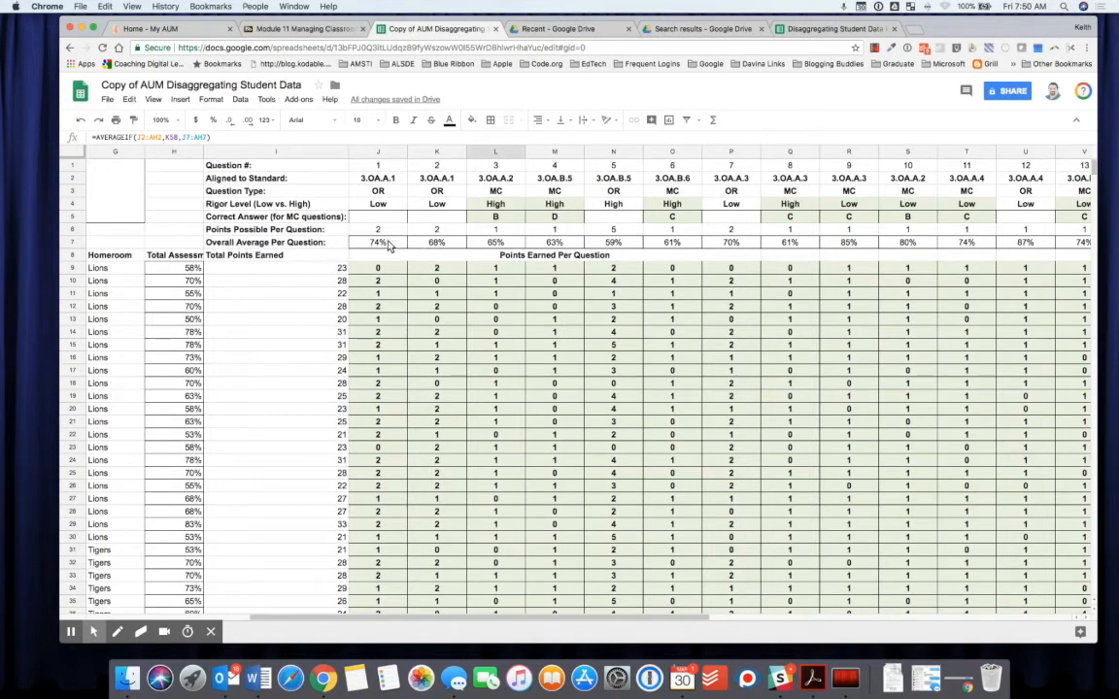
scroll(462, 201, right, 3)
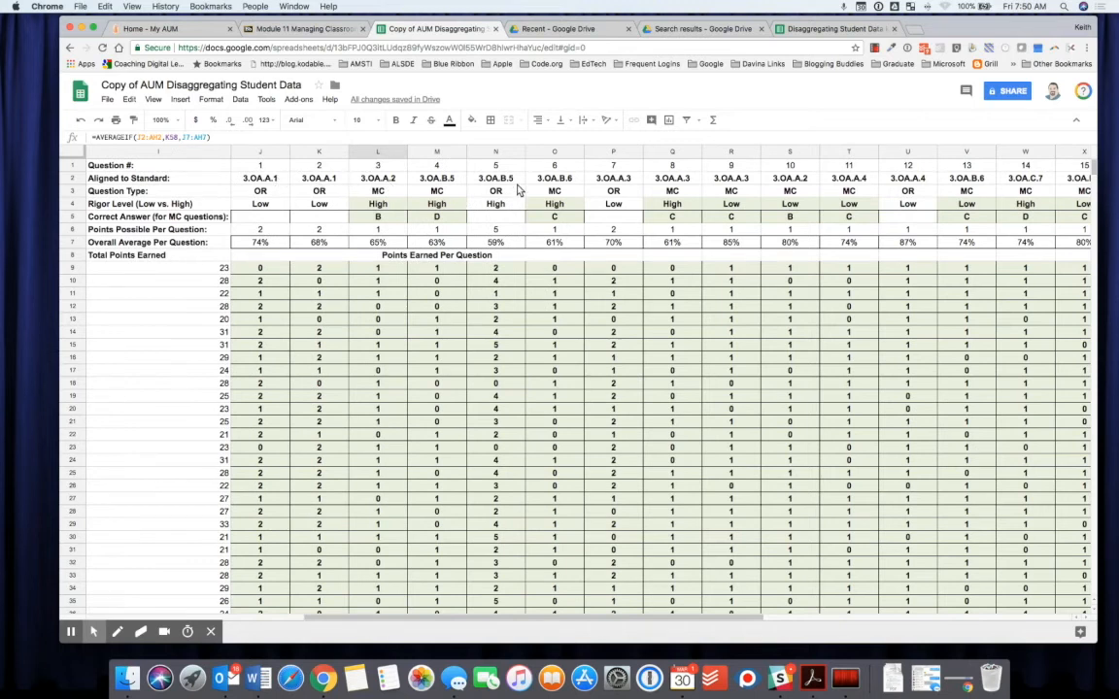
scroll(517, 189, right, 5)
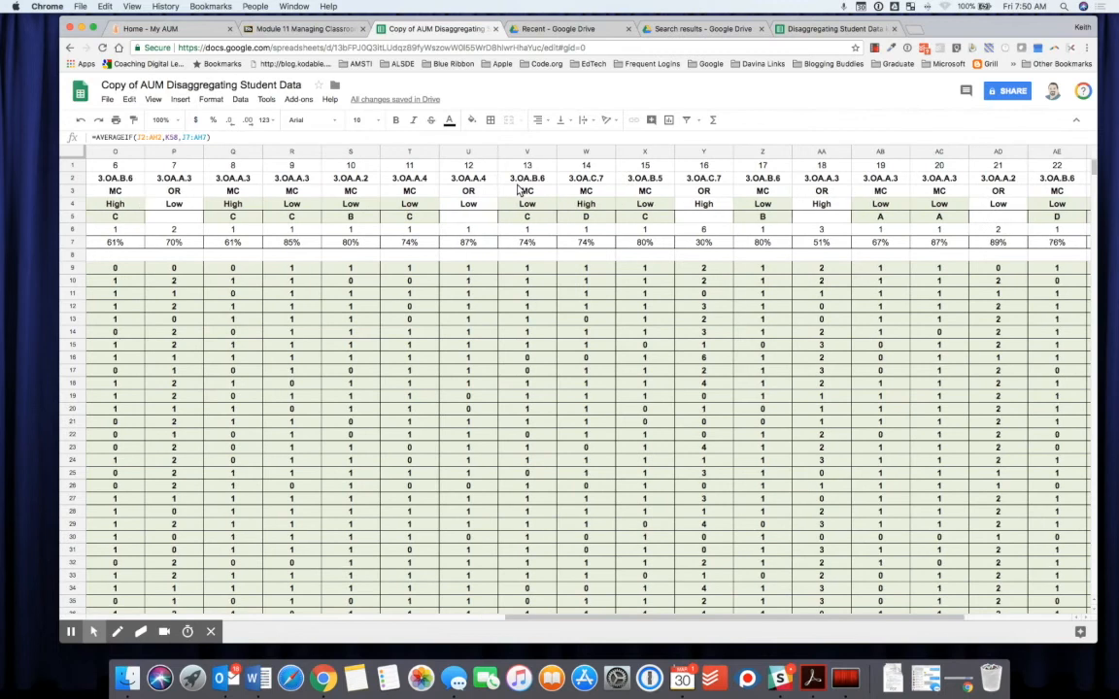
scroll(518, 189, right, 4)
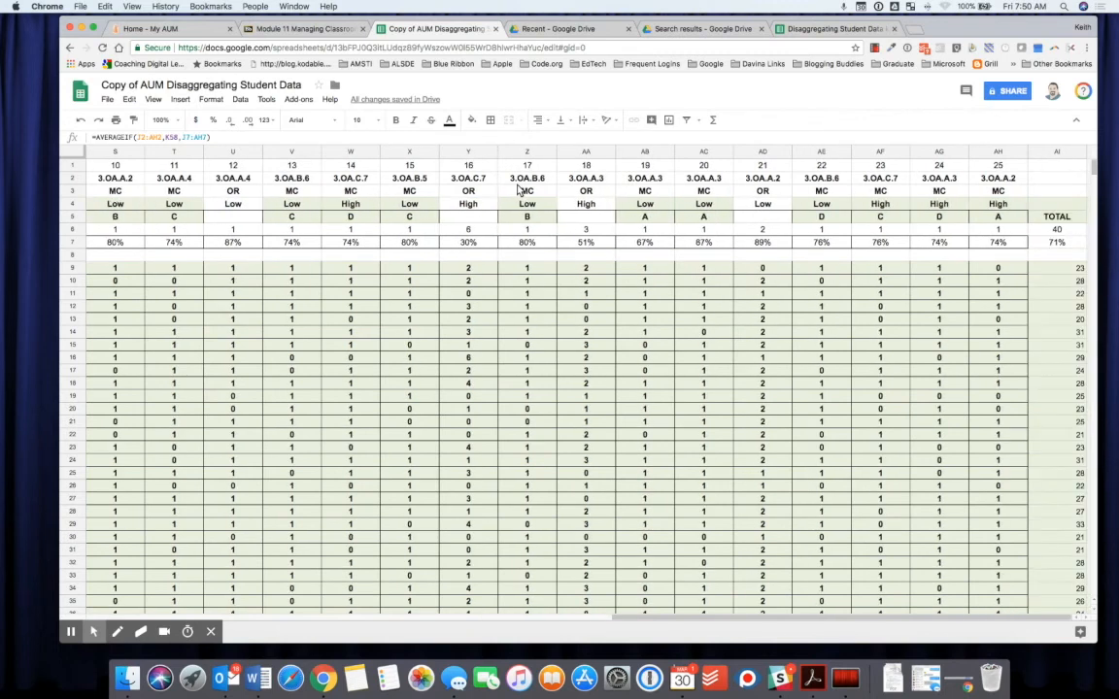
scroll(519, 189, left, 14)
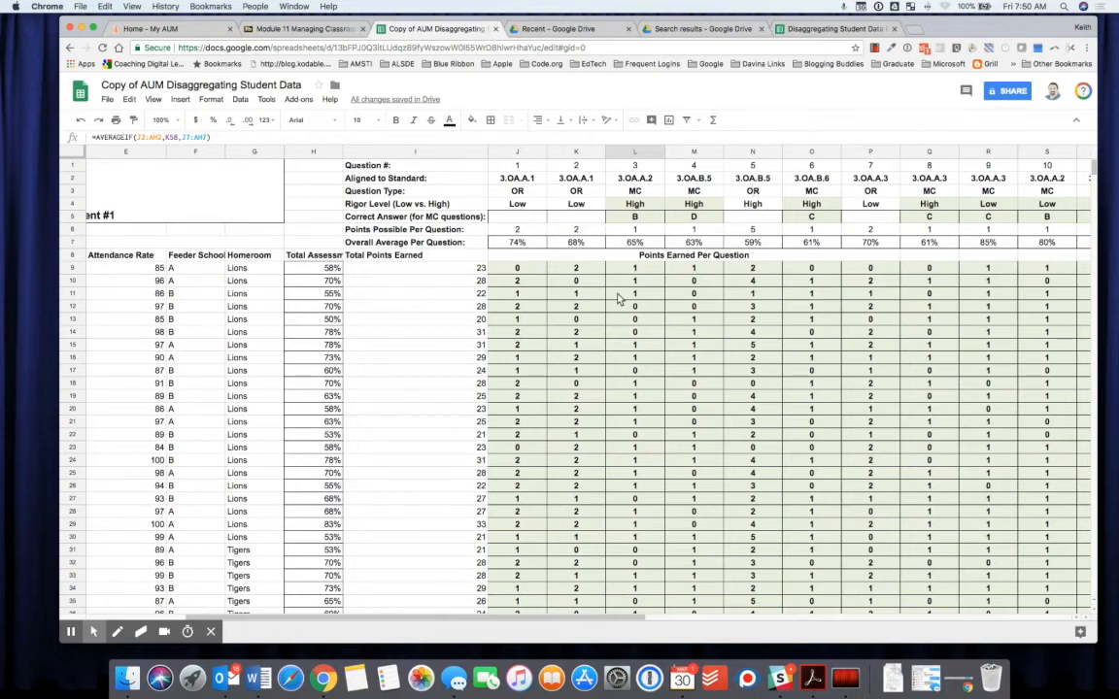
scroll(618, 299, down, 1)
scroll(618, 299, down, 10)
scroll(618, 299, left, 2)
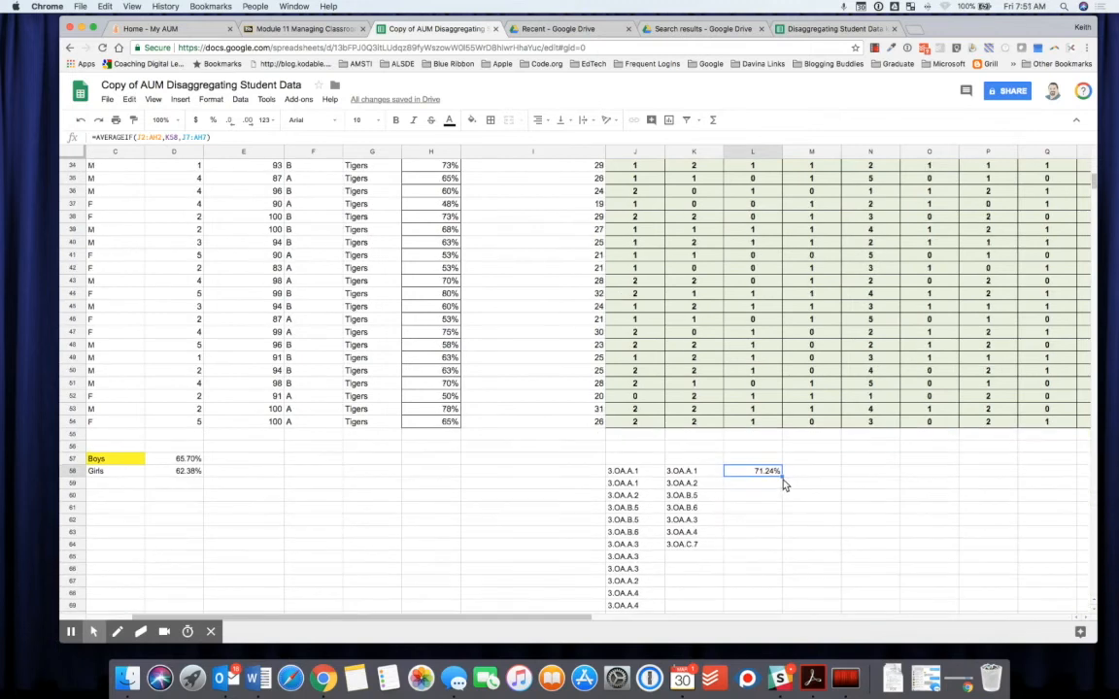
Try to fill the L58 formula down through L63, check the copy in L59, and clear L59:L63.
drag(782, 482, 777, 537)
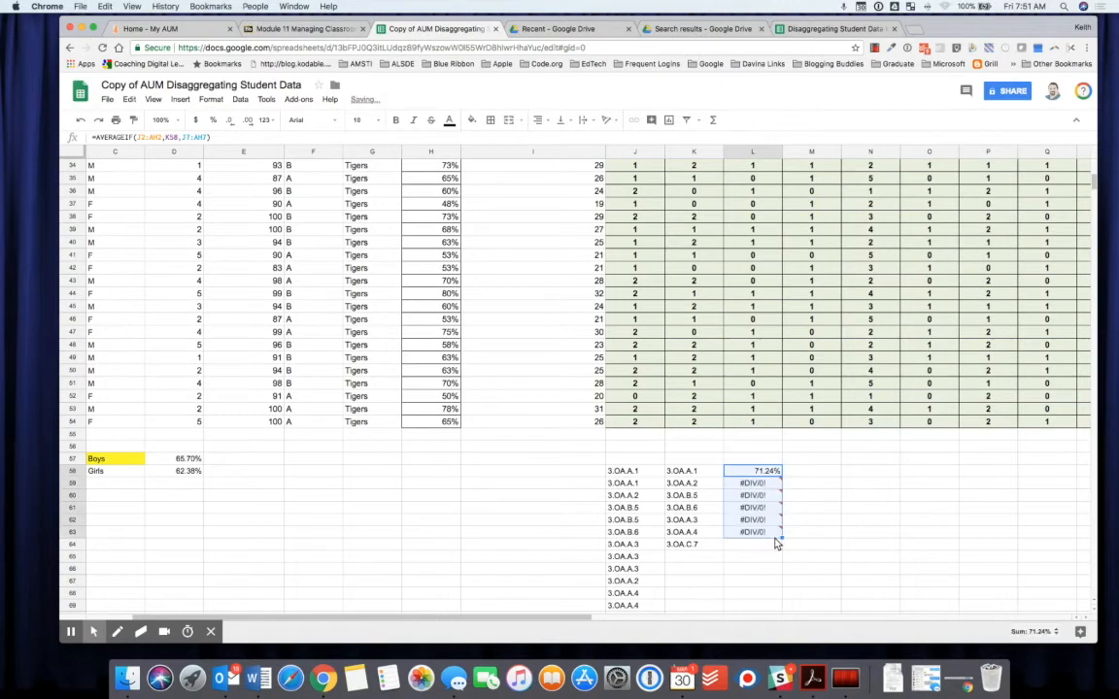
click(755, 483)
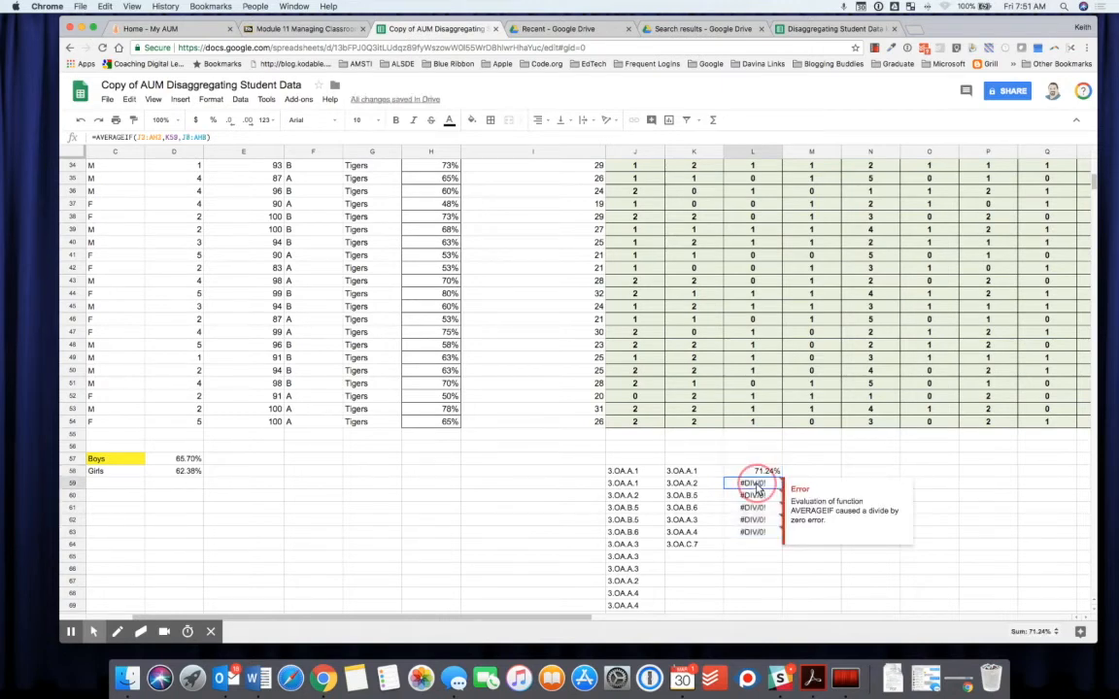
drag(756, 484, 755, 536)
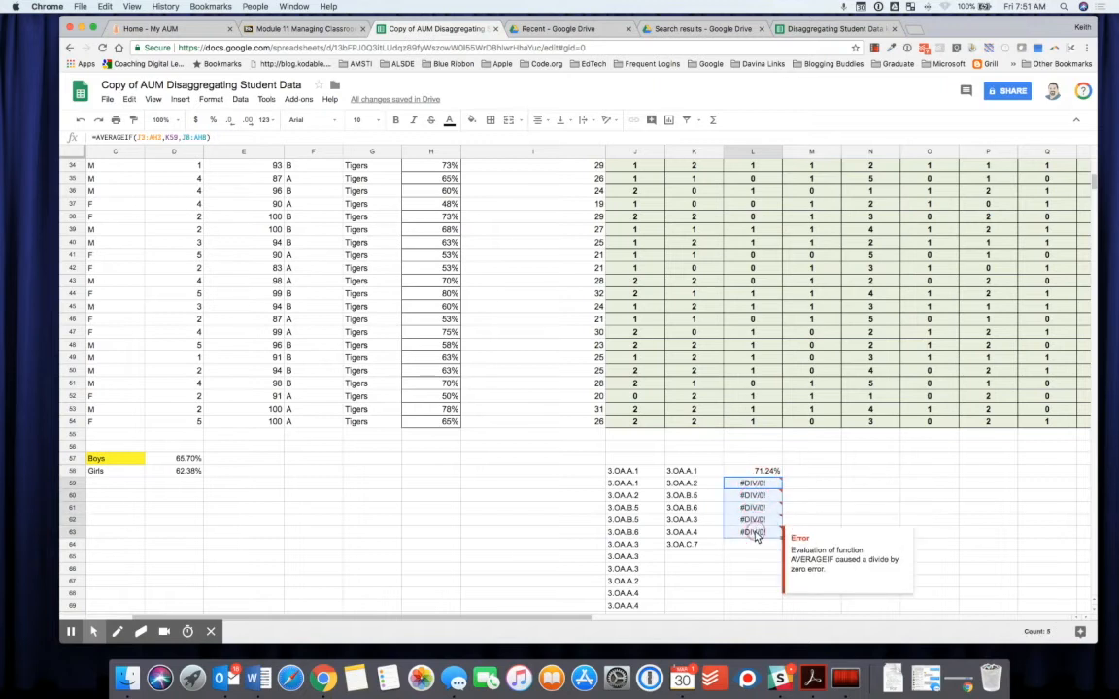
key(Delete)
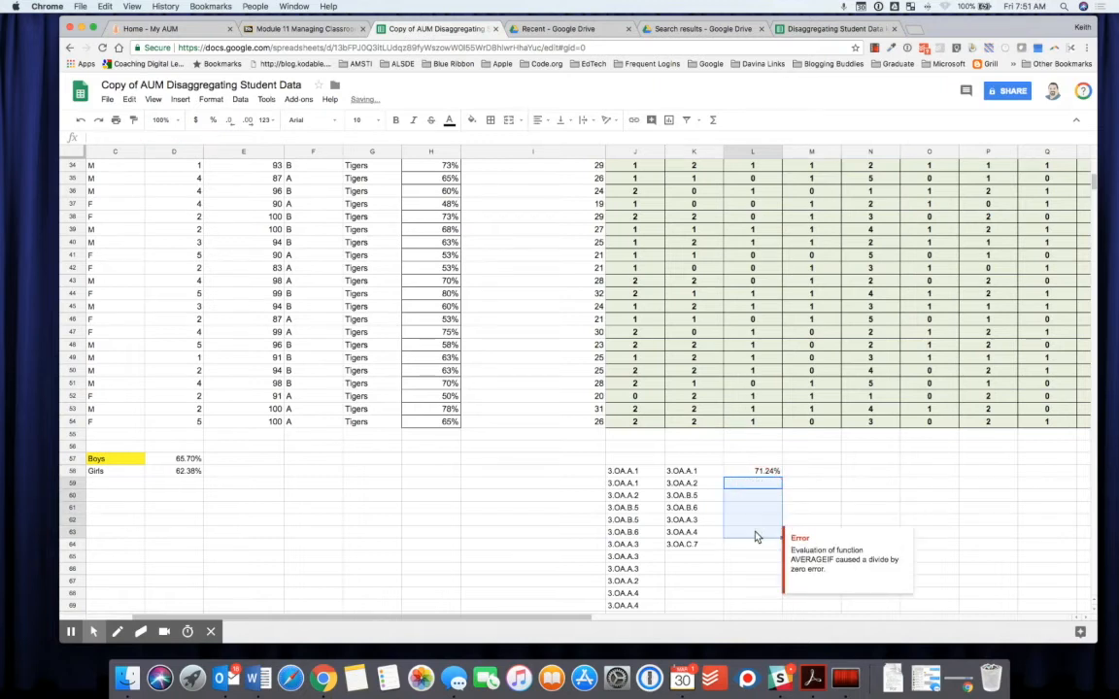
Copy the exact formula text from L58 into L59, change its criterion to K59, and select L59 again.
click(743, 472)
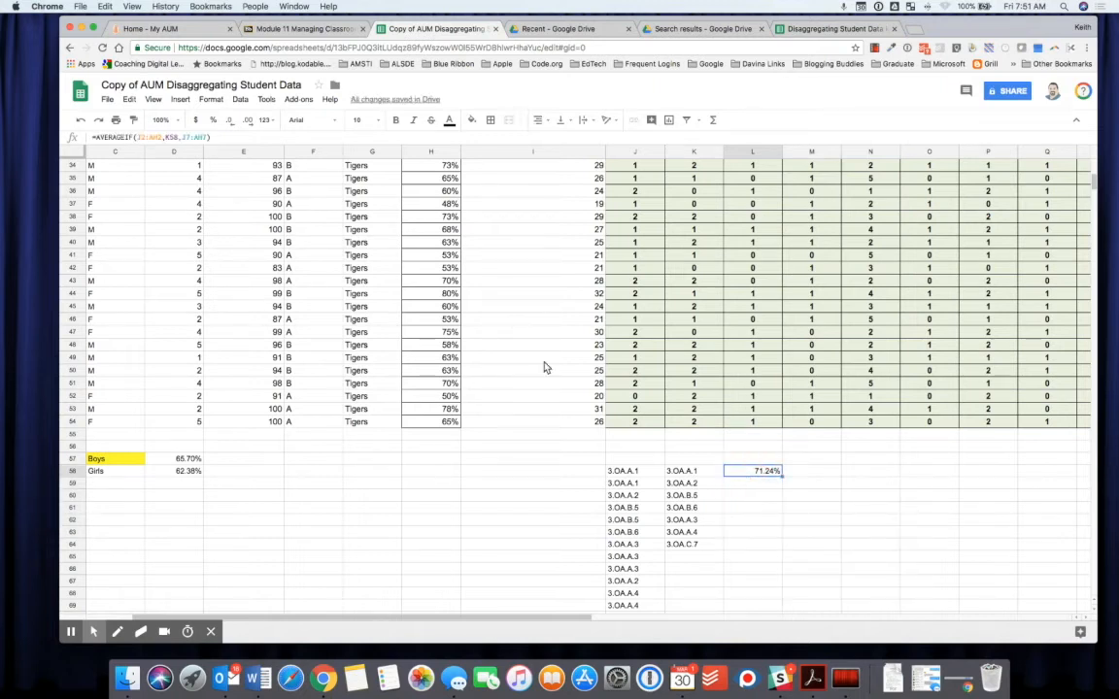
drag(216, 141, 94, 142)
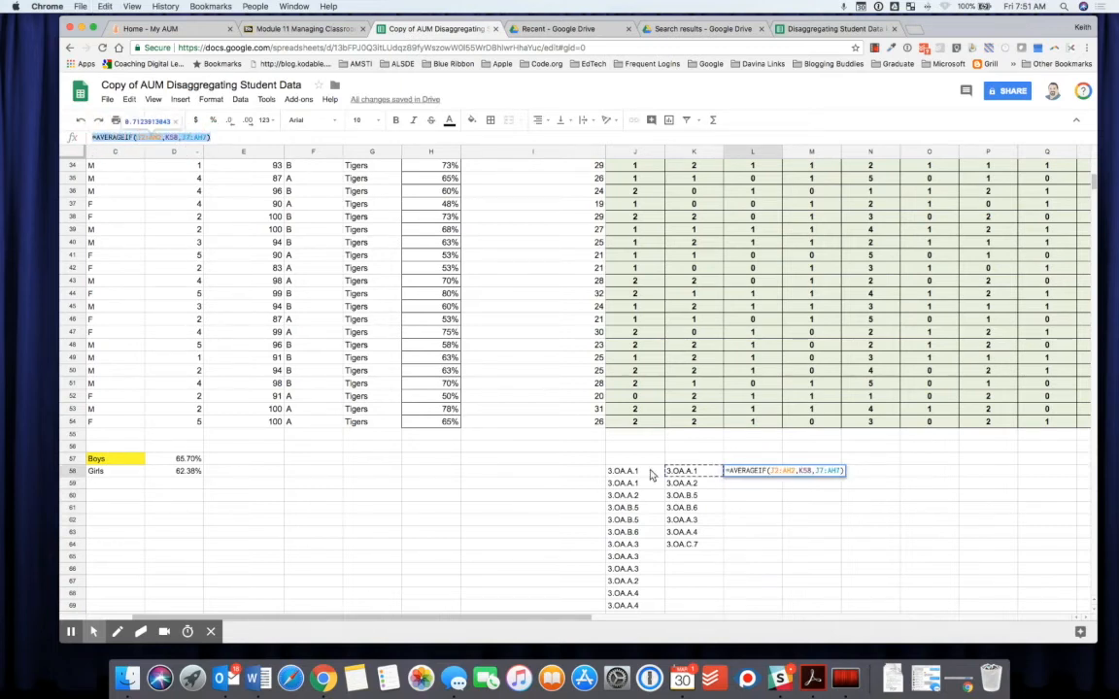
click(753, 483)
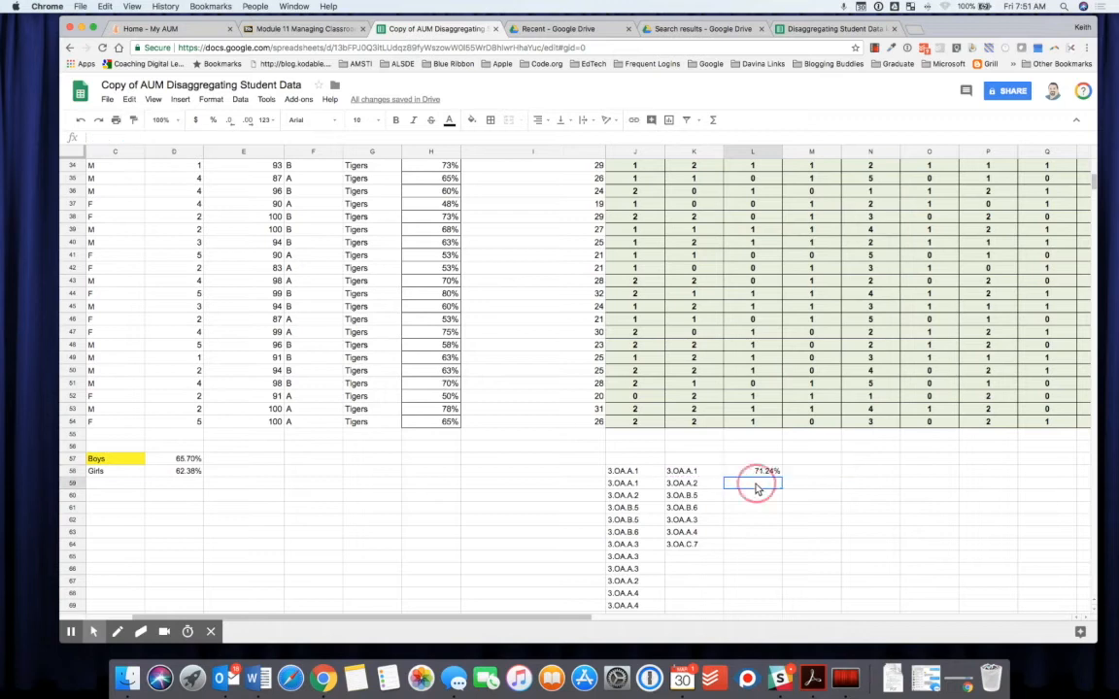
click(113, 140)
text(=AVERAGEIF(J2:AH2,K58,J7:AH7))
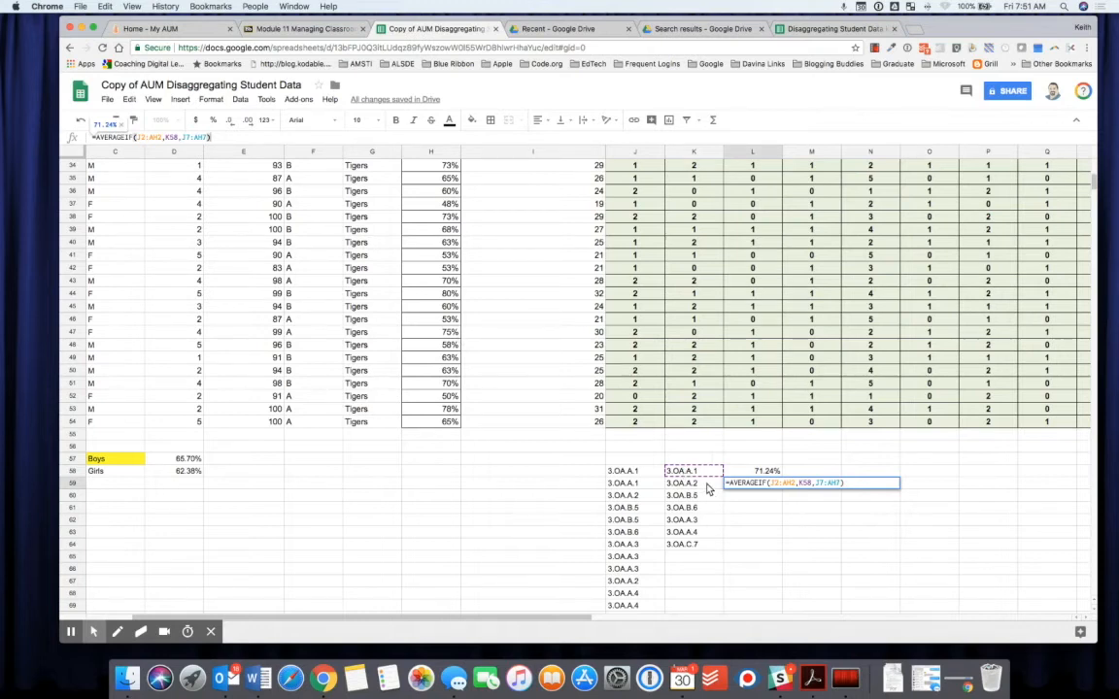
click(174, 140)
key(Return)
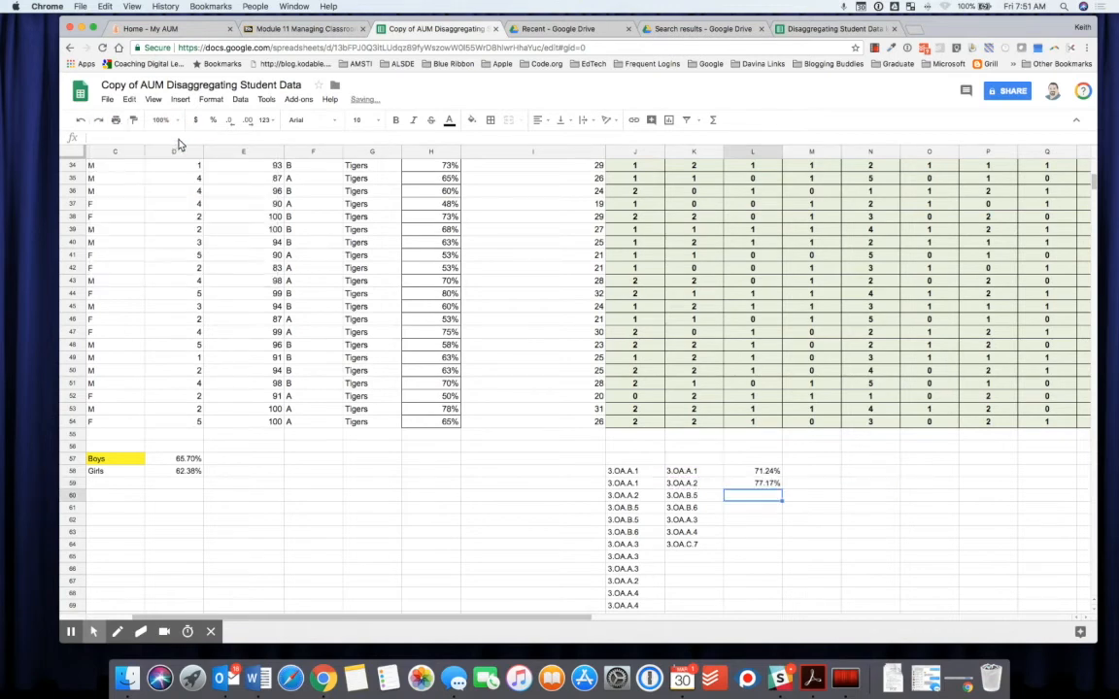
click(763, 485)
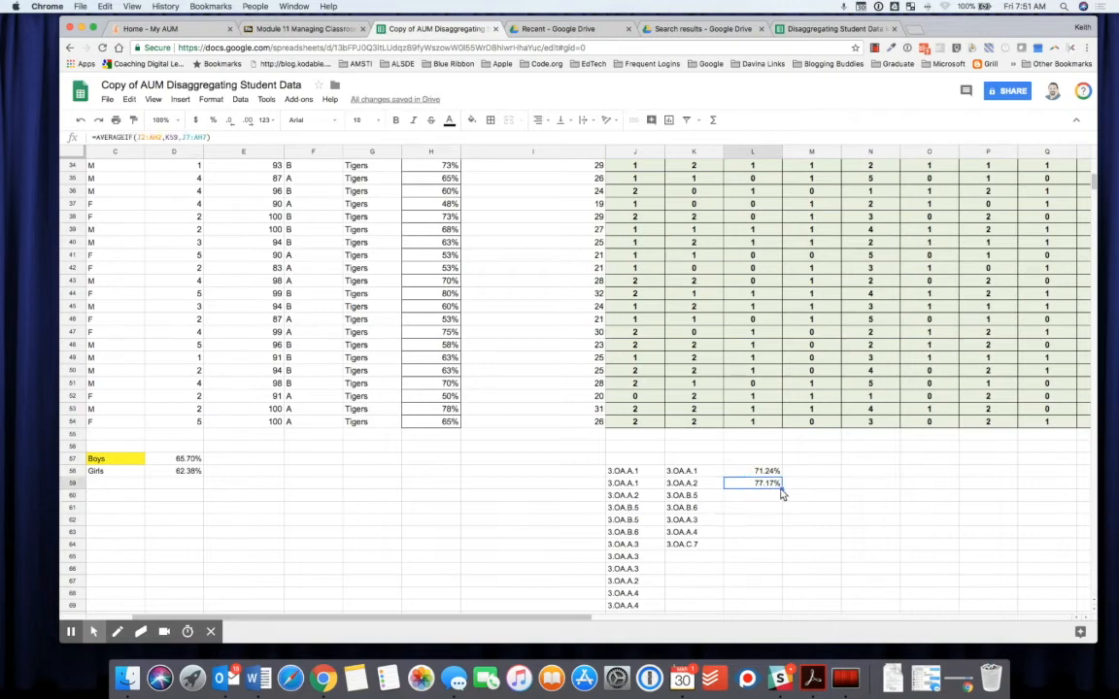
Enter the average for standard 3.OA.B.5 in L60 as =AVERAGEIF(J2:AH2,K60,J7:AH7), reusing the L58 formula text with K60 as criterion.
mouse_move(781, 489)
mouse_down()
mouse_move(780, 543)
mouse_move(776, 490)
mouse_up()
click(757, 497)
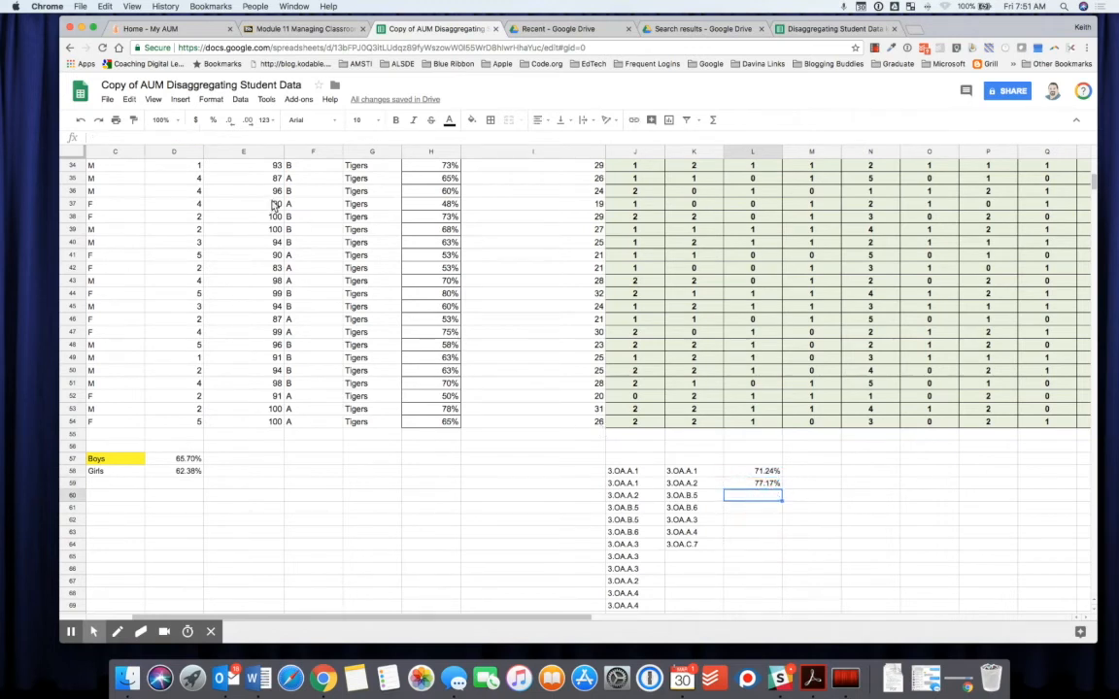
click(104, 139)
text(=AVERAGEIF(J2:AH2,K58,J7:AH7))
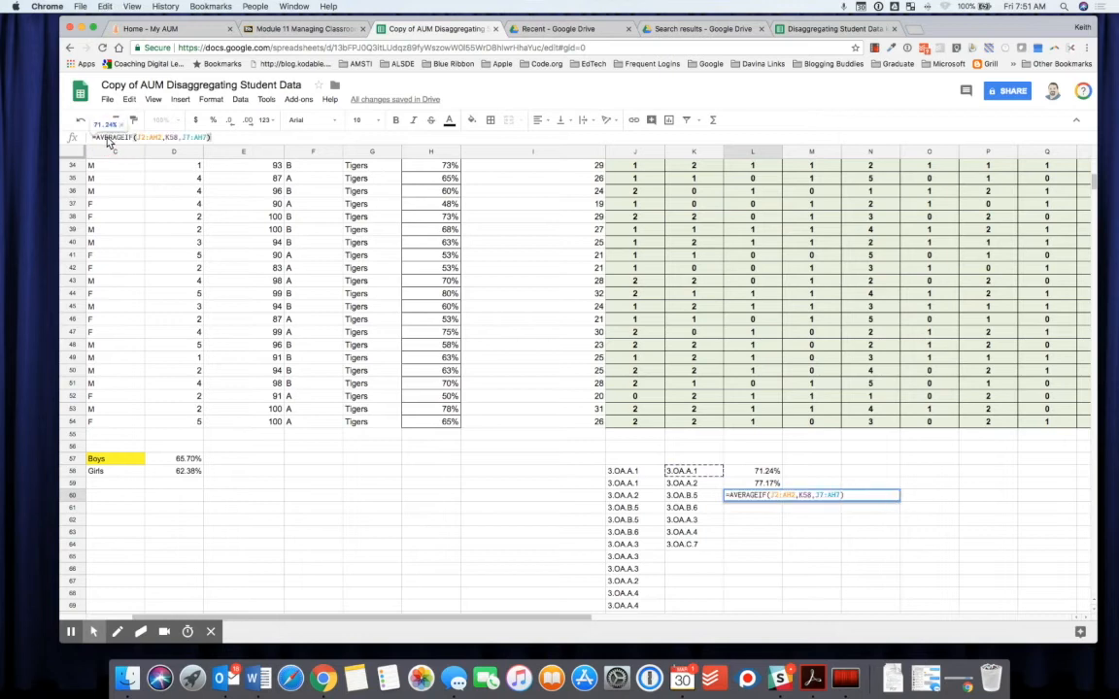
click(167, 138)
click(176, 139)
key(BackSpace)
text(0)
key(Return)
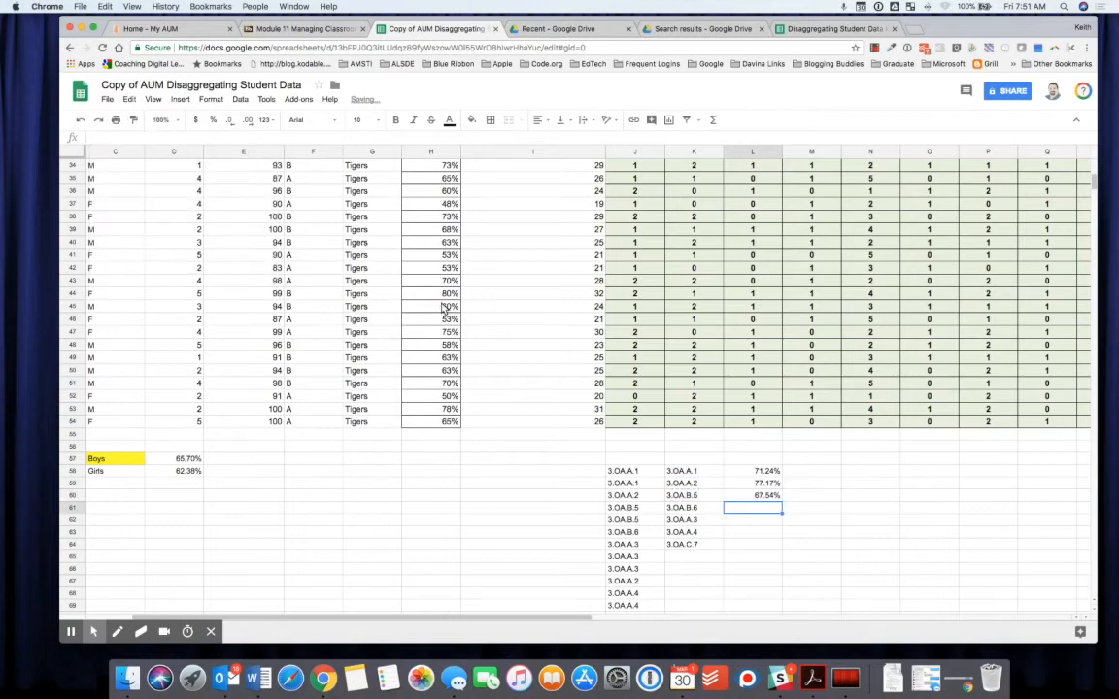
Enter the average for standard 3.OA.B.6 in L61 using the same AVERAGEIF formula with K61 as the criterion.
click(122, 138)
text(=AVERAGEIF(J2:AM2,K58,J7:AH7))
drag(169, 139, 179, 142)
text(61)
key(Return)
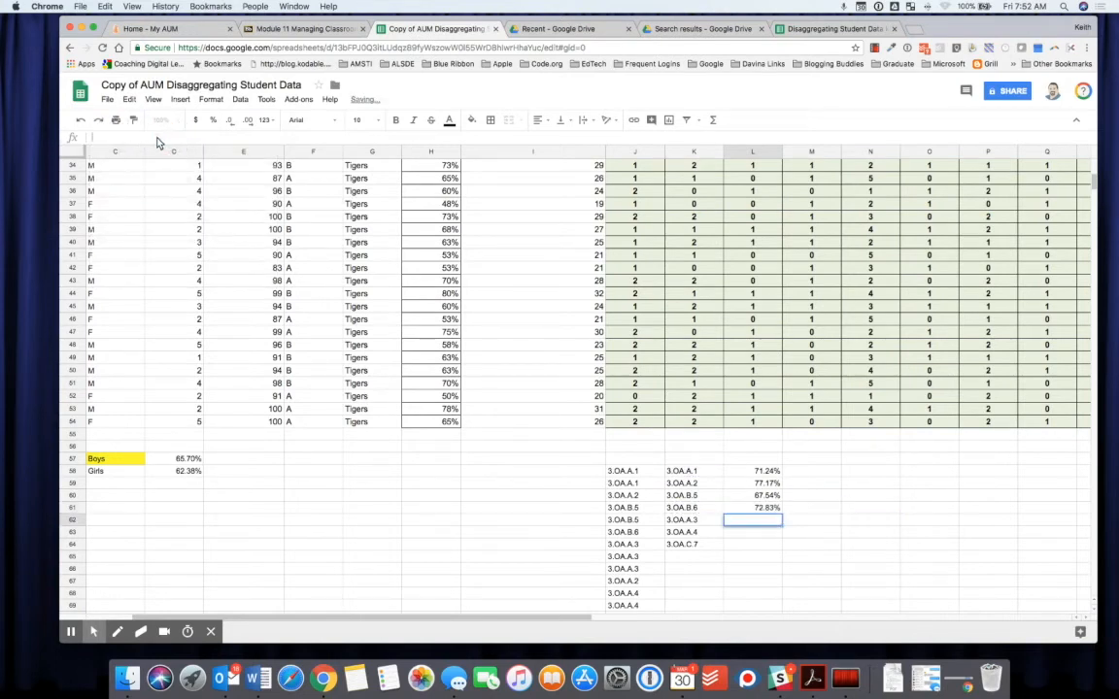
Enter the average for standard 3.OA.A.3 in L62 using the same AVERAGEIF formula with K62 as the criterion.
text(=AVERAGEIF(J2:AH2,K58,J7:AH7))
drag(170, 141, 179, 141)
text(62)
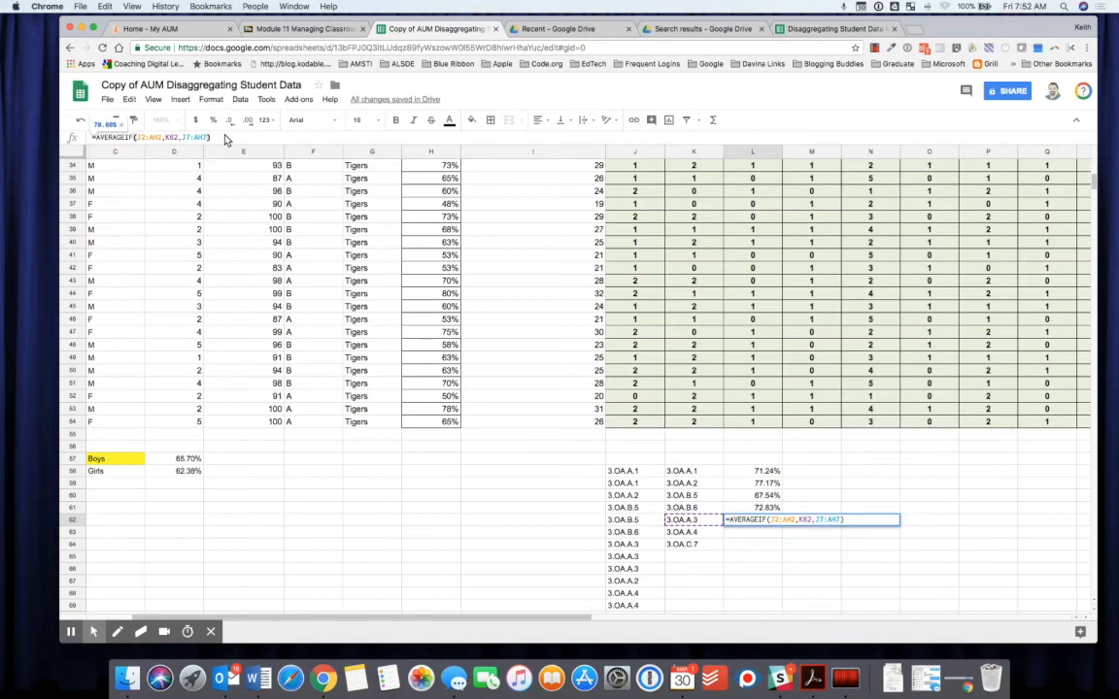
key(Return)
Enter the average for standard 3.OA.A.4 in L63 using the same AVERAGEIF formula with K63 as the criterion.
click(129, 139)
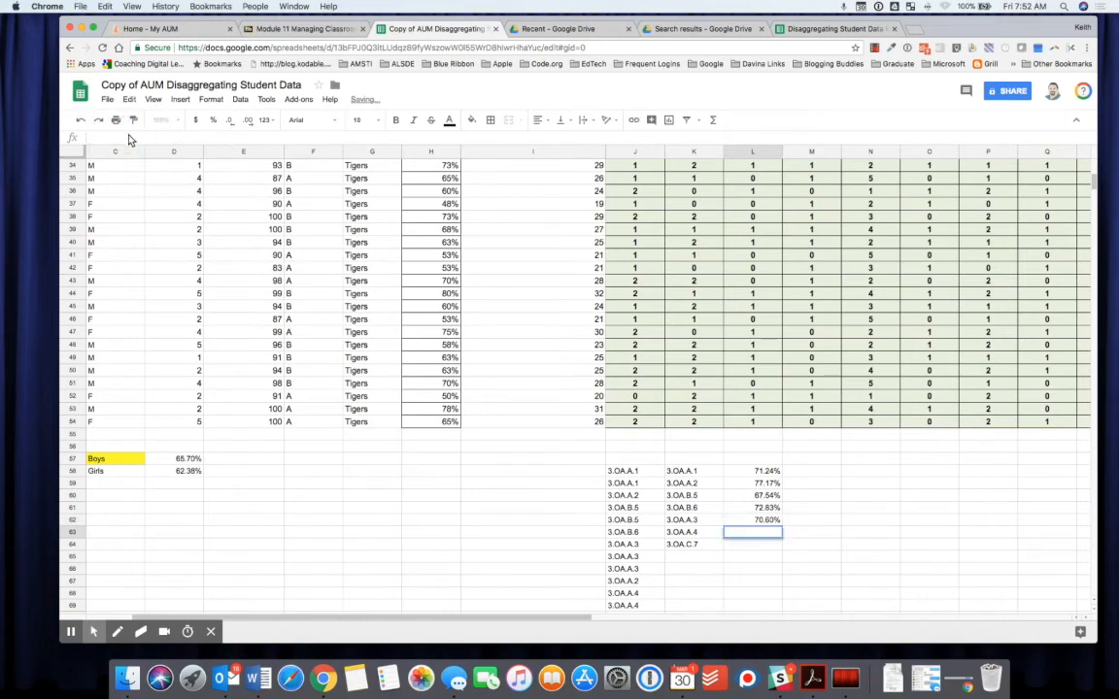
text(=AVERAGEIF(J2:AH2,K58,J7:AH7))
drag(163, 141, 178, 144)
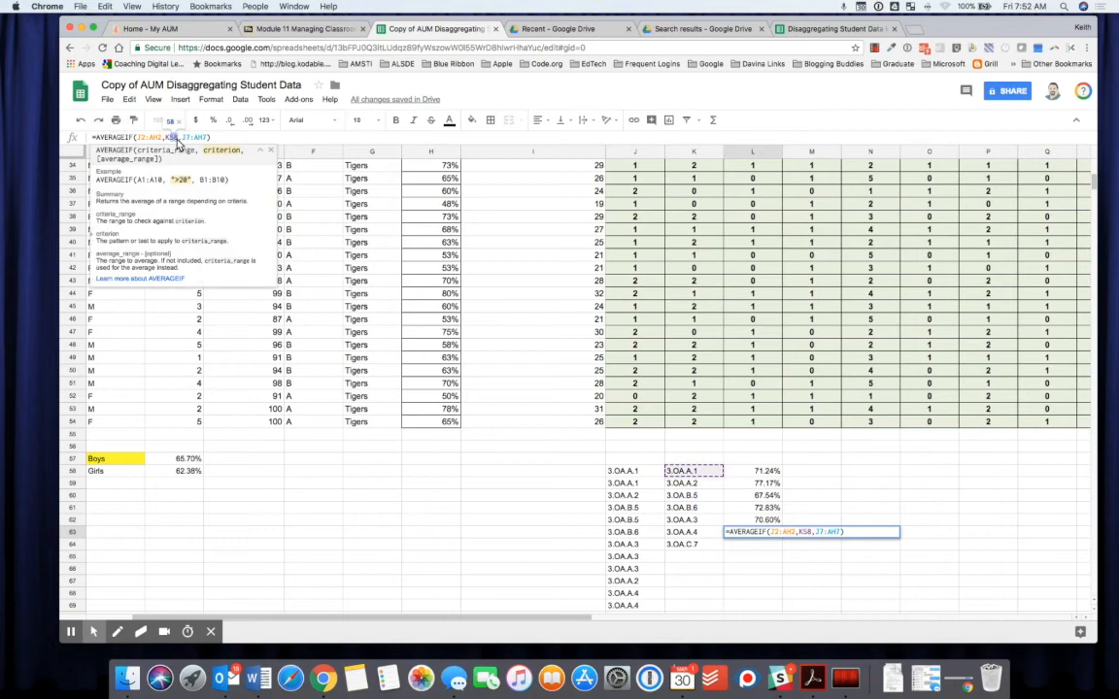
text(K63)
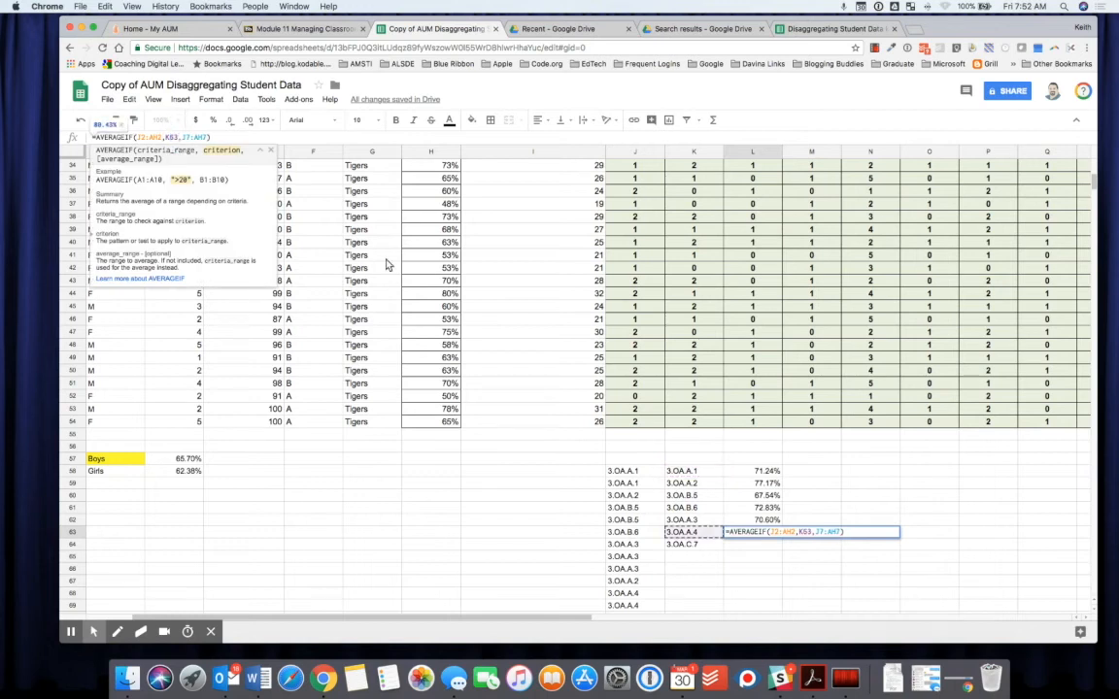
key(Return)
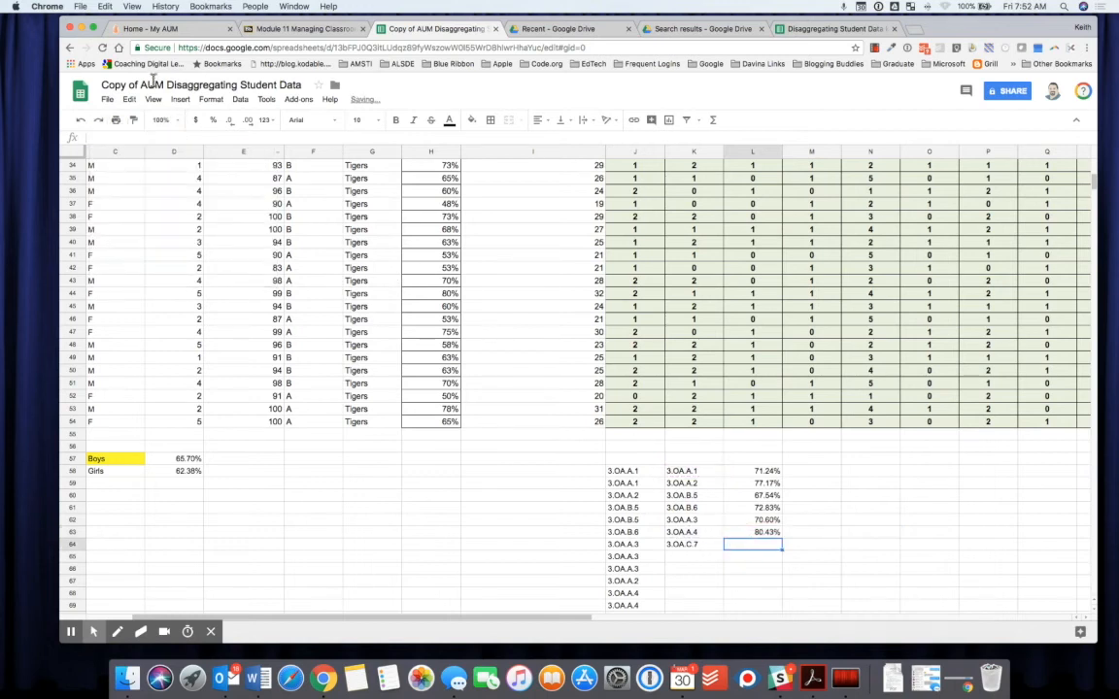
Enter the average for standard 3.OA.C.7 in L64 with K64 as the AVERAGEIF criterion, and format it as a percentage.
text(=AVERAGEIF(J2:AH2,K58,J7:AH7))
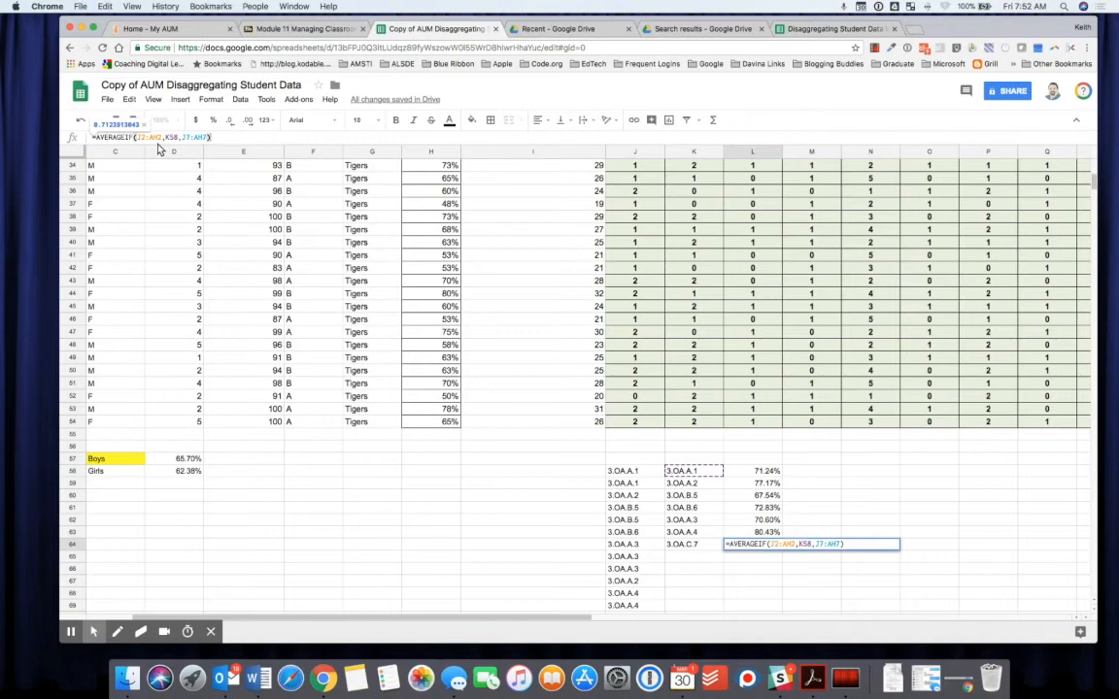
double_click(171, 137)
text(K64)
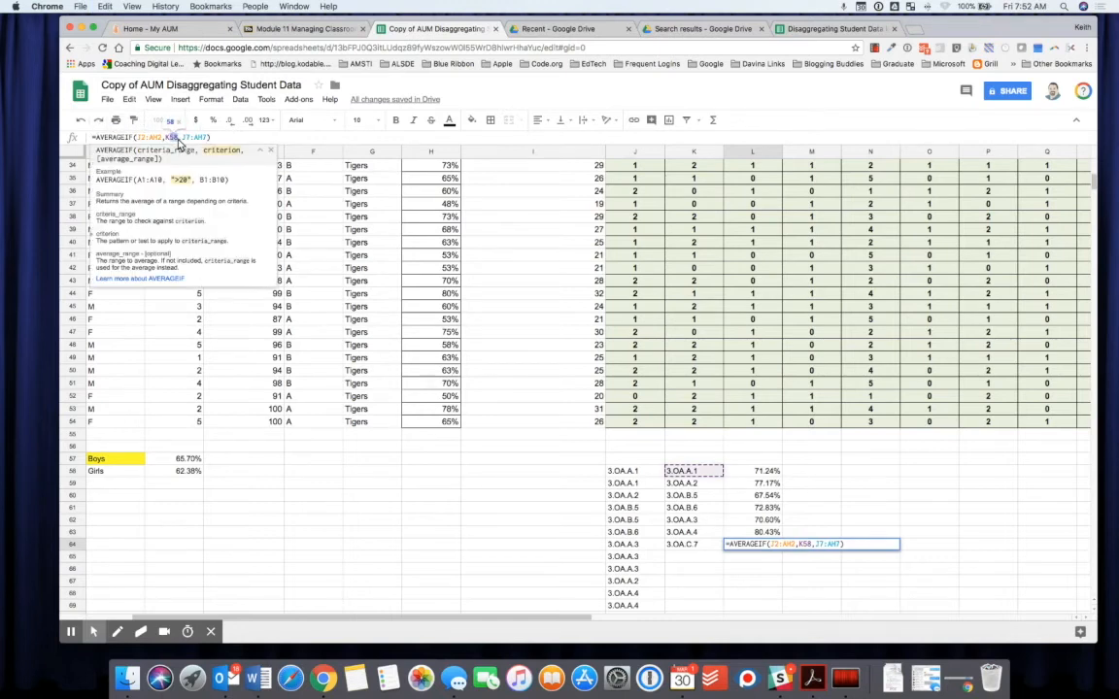
key(Return)
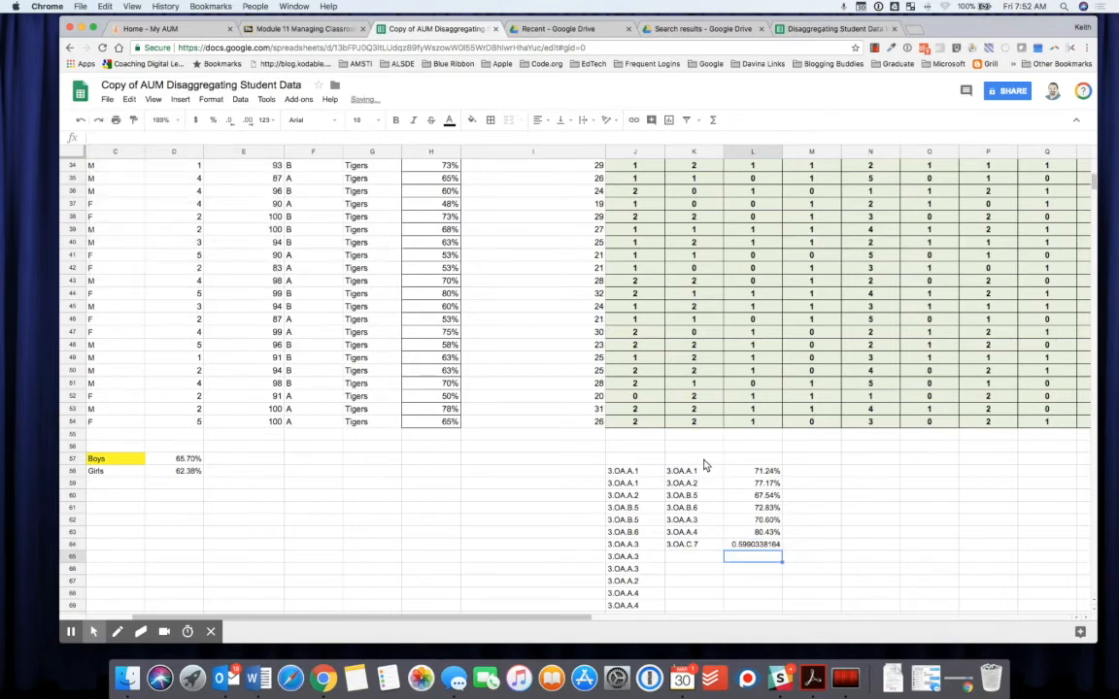
click(741, 545)
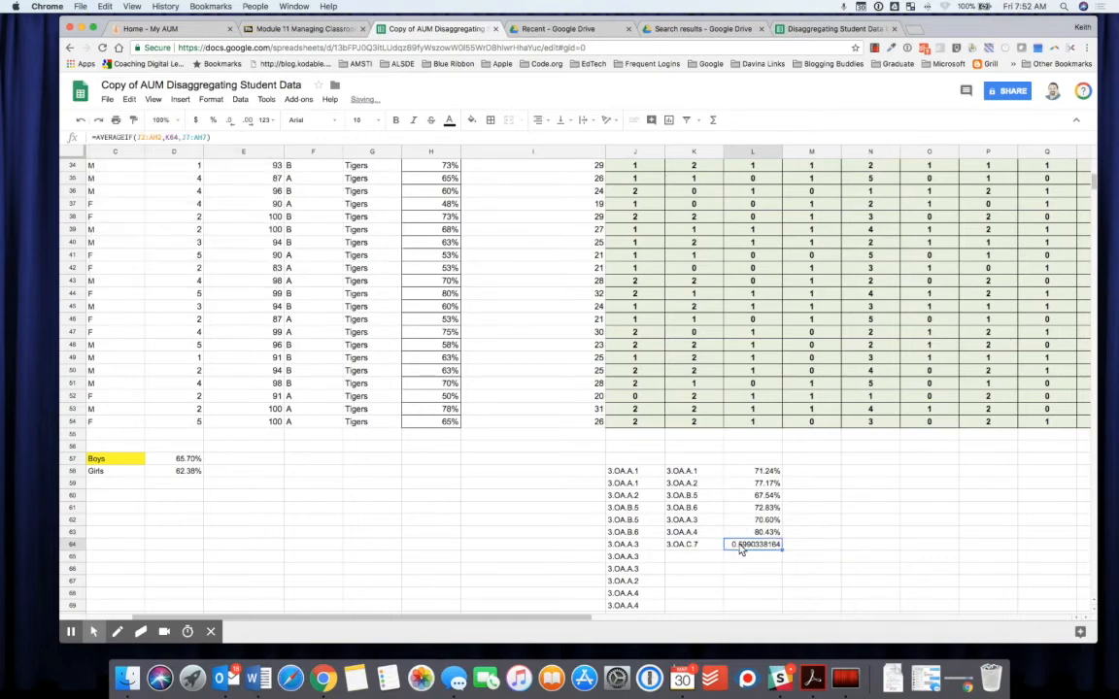
click(213, 120)
Review the learning-standard question on the Module 11 course page against the averages in L63 and L64.
click(311, 29)
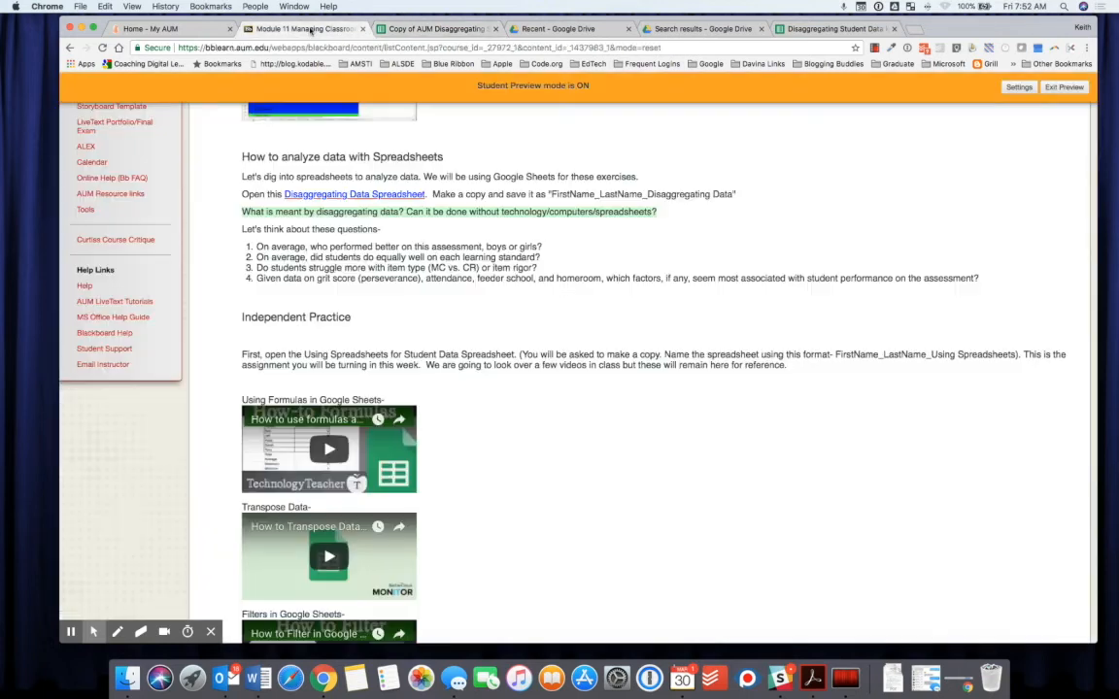
click(418, 29)
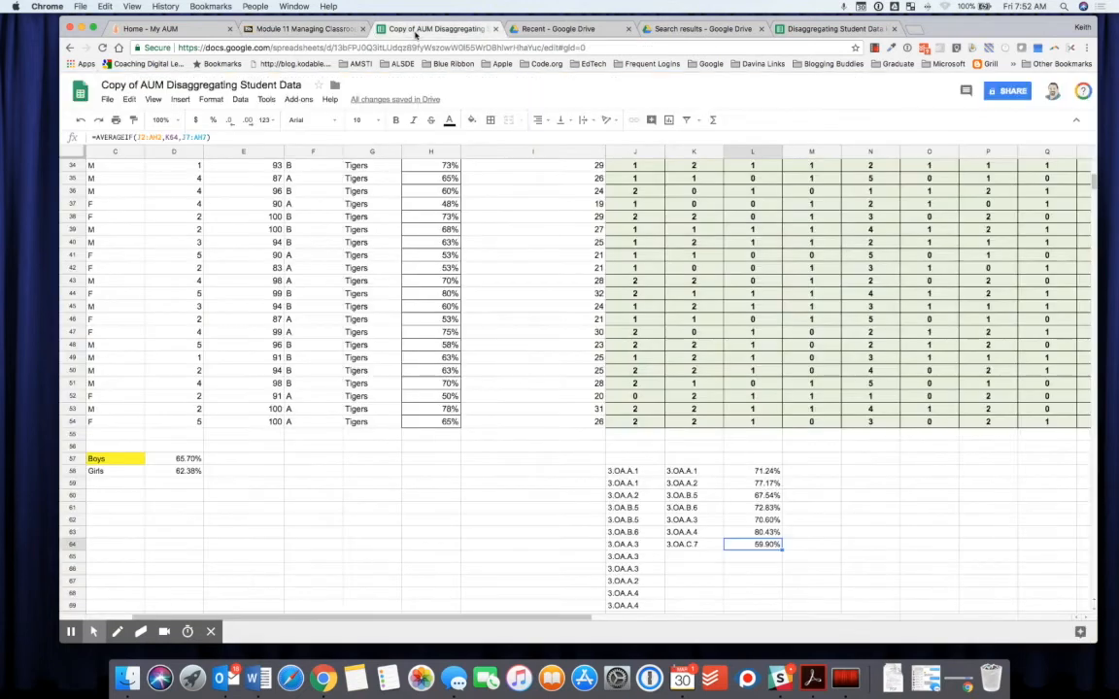
click(749, 534)
click(765, 544)
Shade the lowest-scoring standard in K64:L64 light red and the highest-scoring standard in K63:L63 light green.
drag(694, 545, 751, 545)
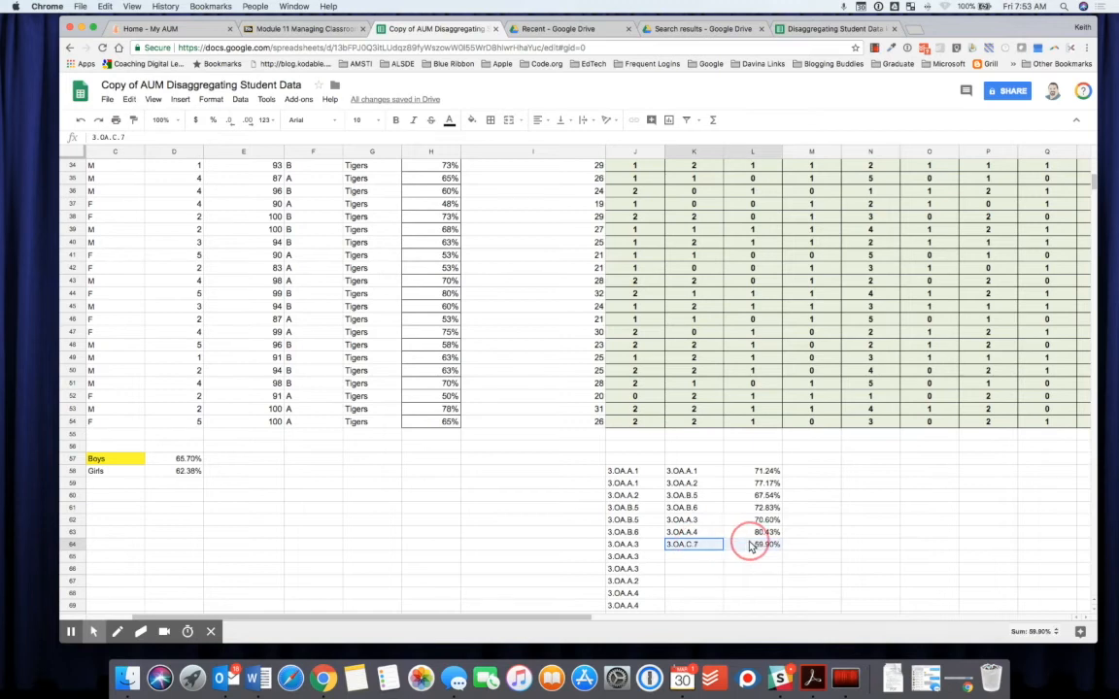
click(475, 119)
click(486, 188)
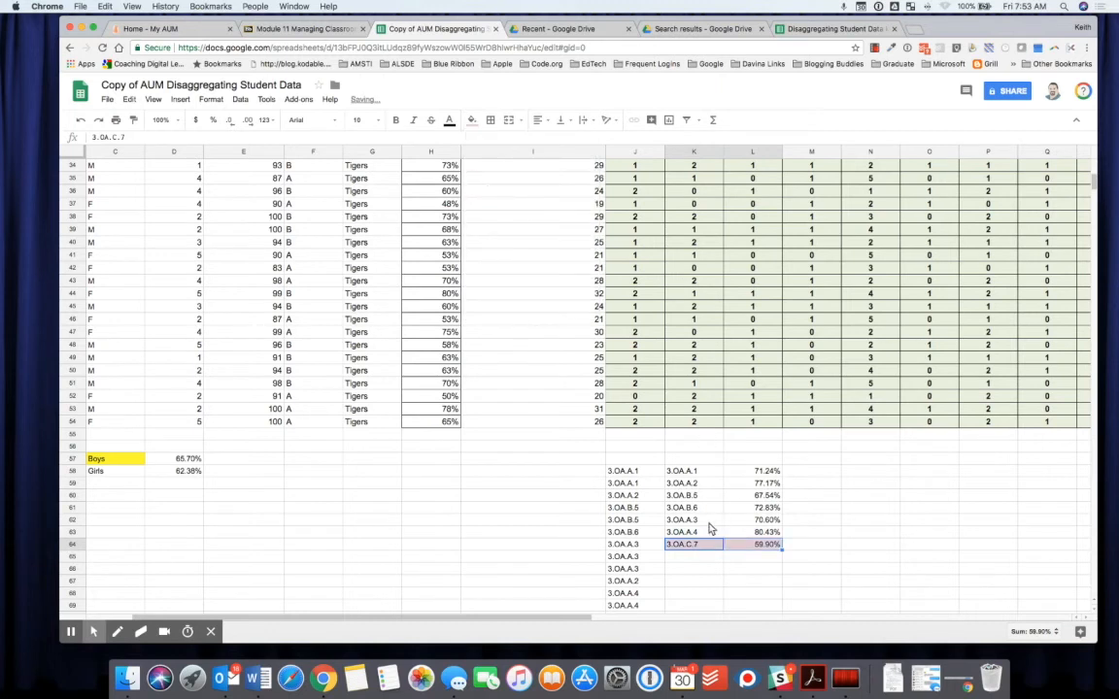
drag(710, 531, 744, 536)
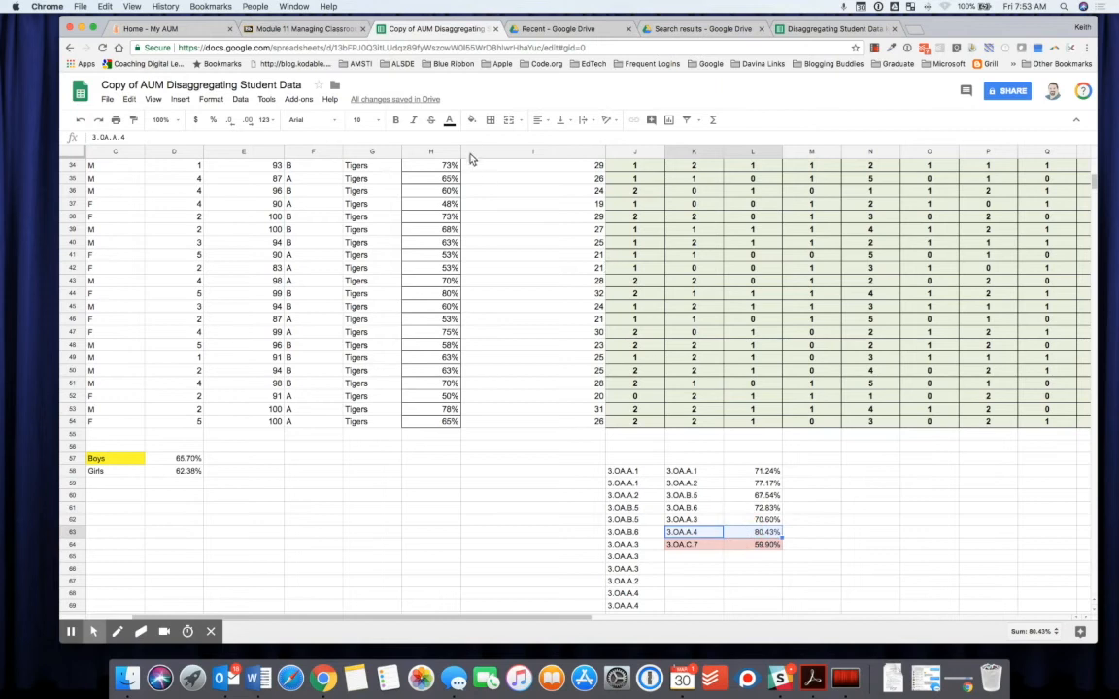
click(472, 120)
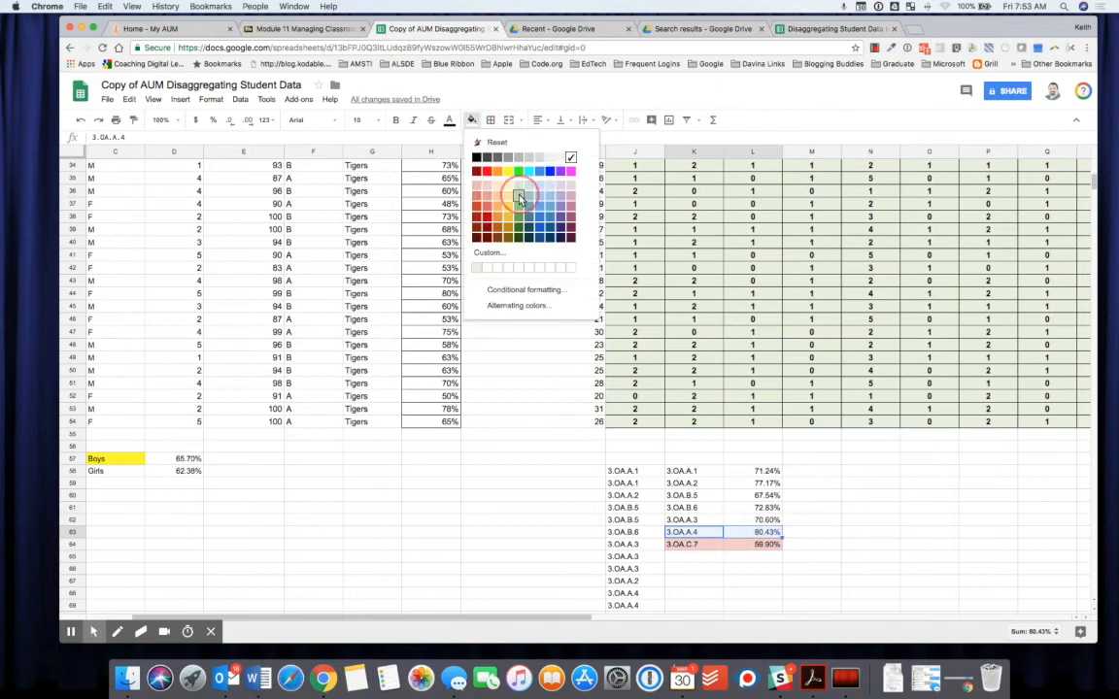
click(520, 198)
click(813, 545)
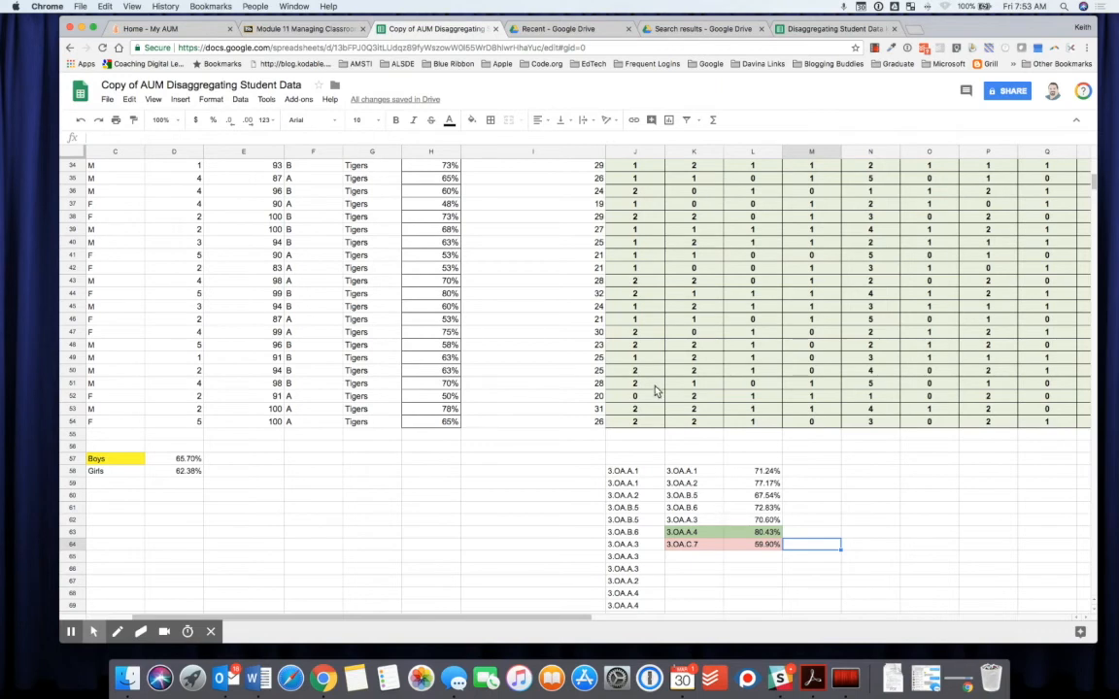
Examine the Question Type and Rigor Level rows at the top of the sheet against question 3 on the Module 11 course page.
click(321, 30)
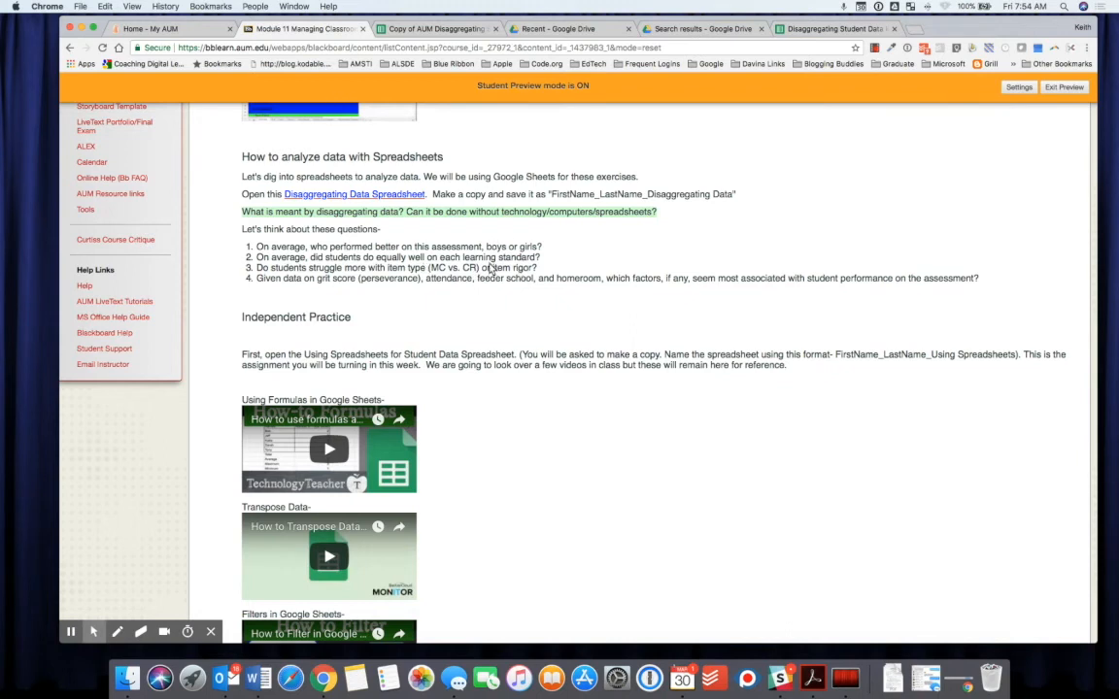
click(427, 28)
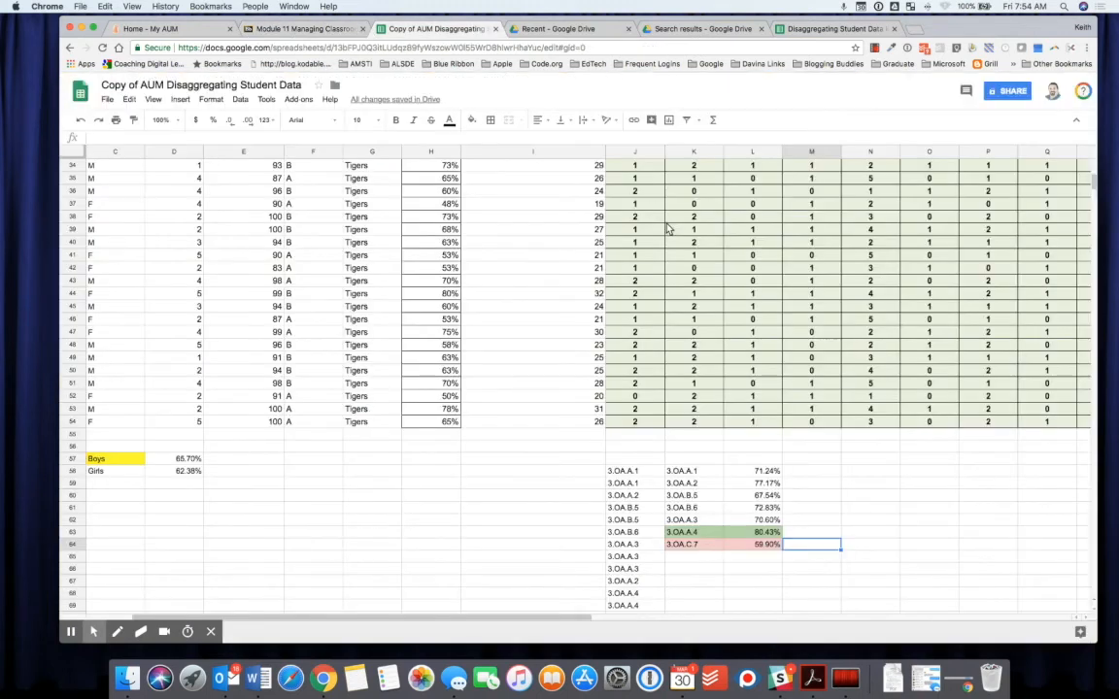
scroll(666, 228, up, 10)
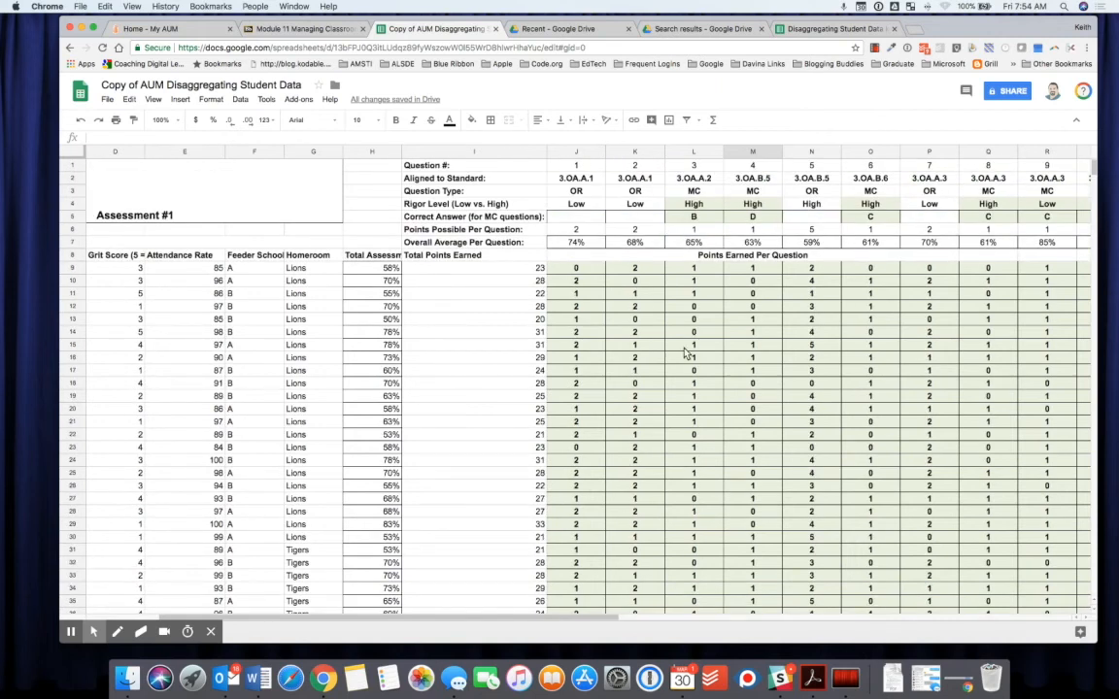
scroll(602, 445, down, 3)
scroll(602, 445, up, 3)
click(573, 206)
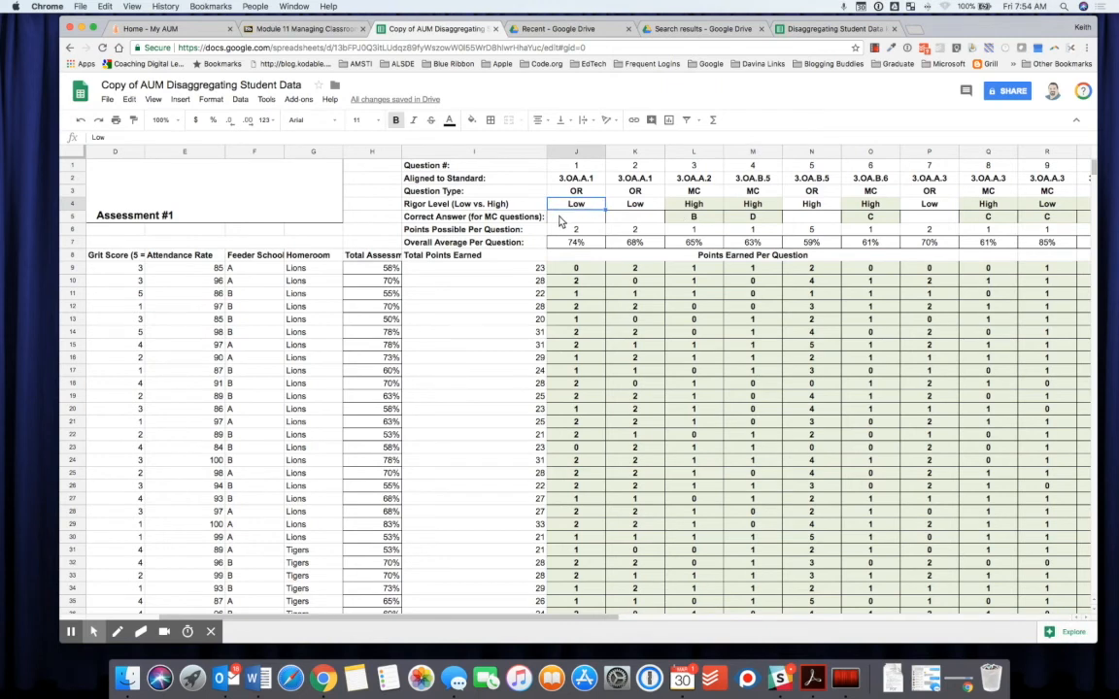
click(560, 221)
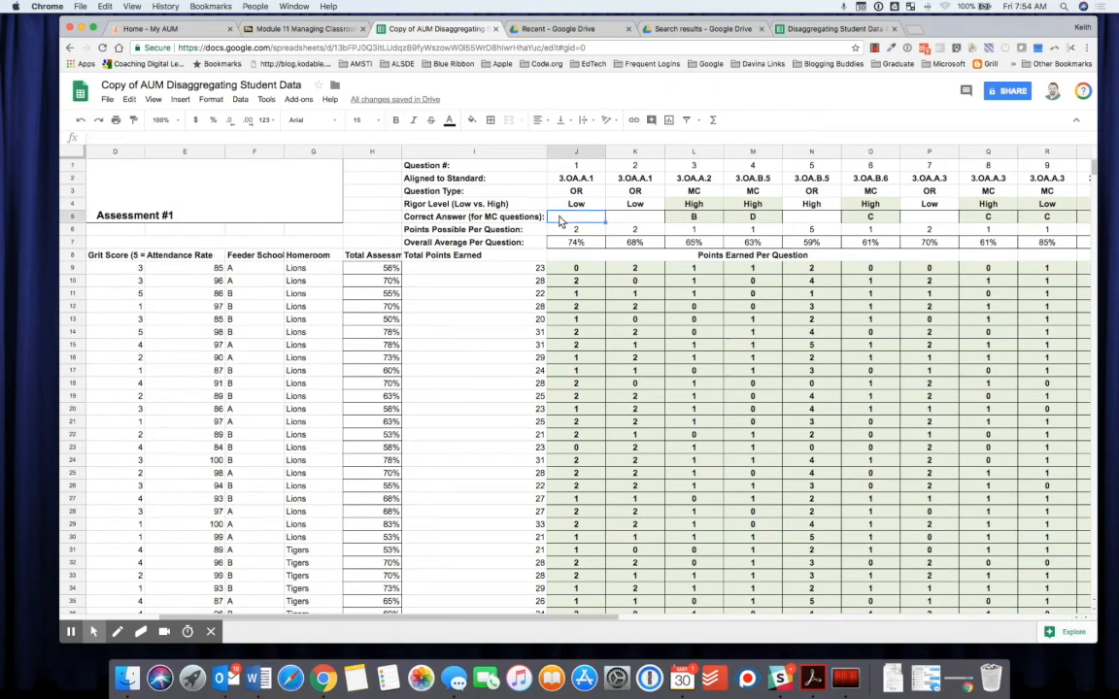
click(551, 193)
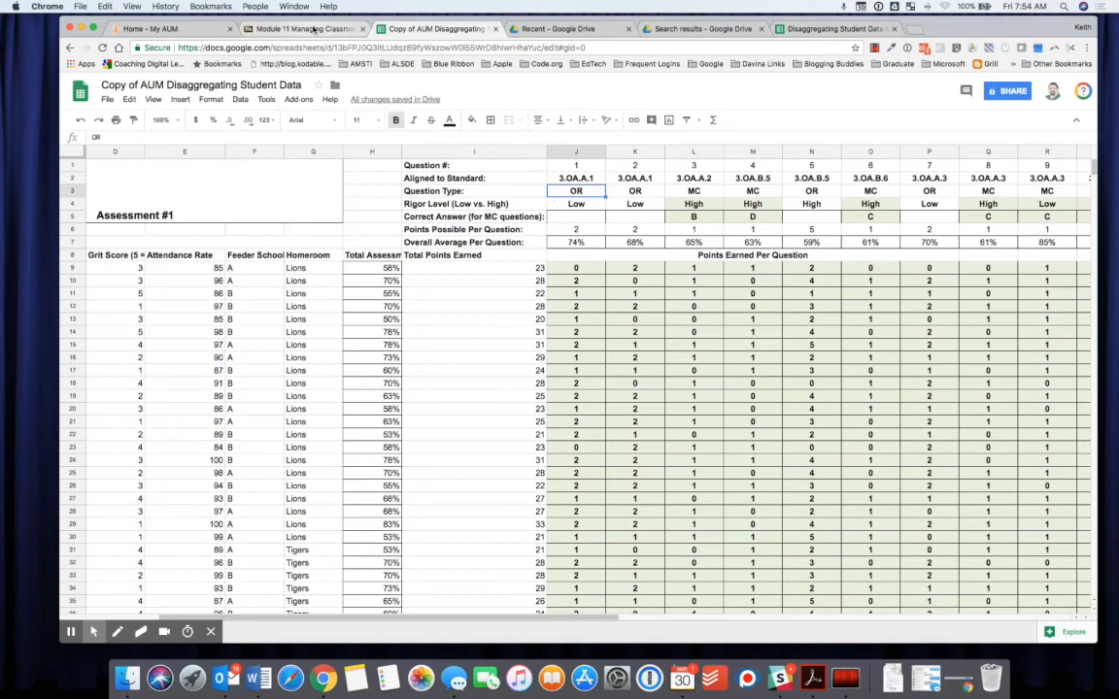
click(294, 29)
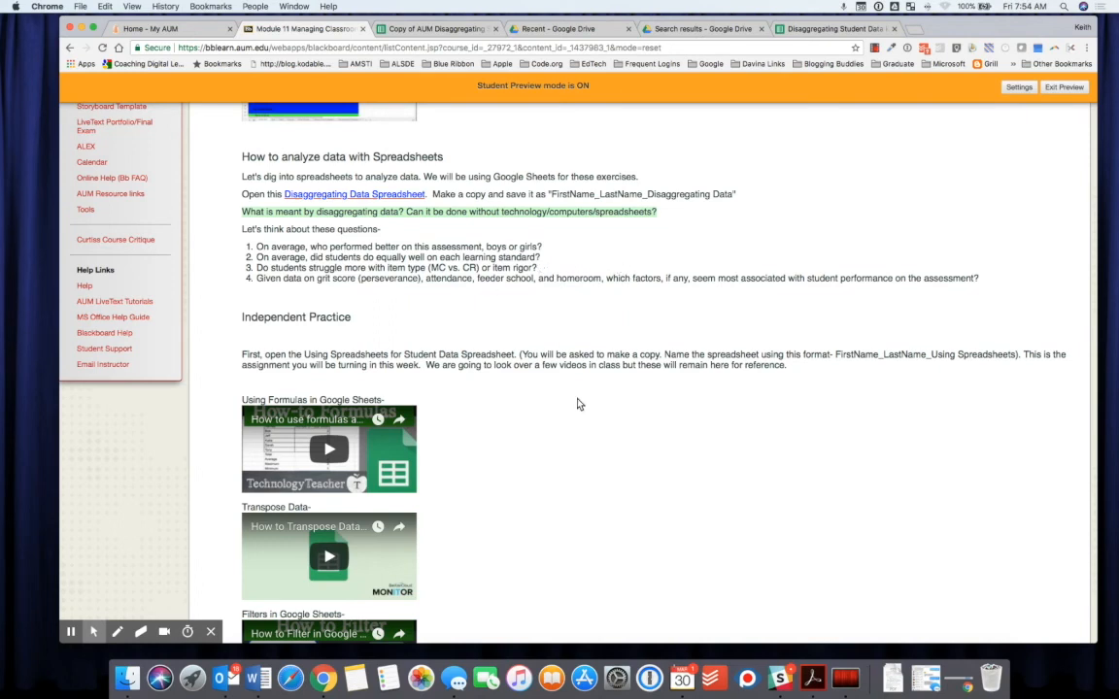
click(440, 30)
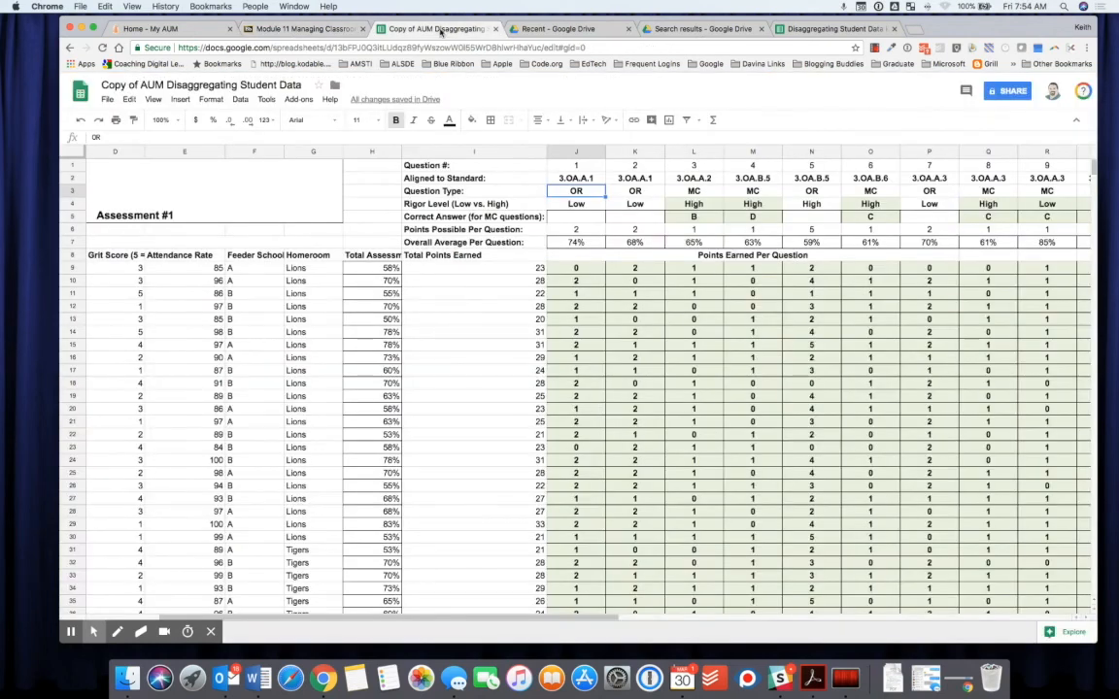
Enter the note "Students struggle more with high rigor questions than they do with MC type." in cell B61.
scroll(493, 394, down, 10)
scroll(493, 395, down, 7)
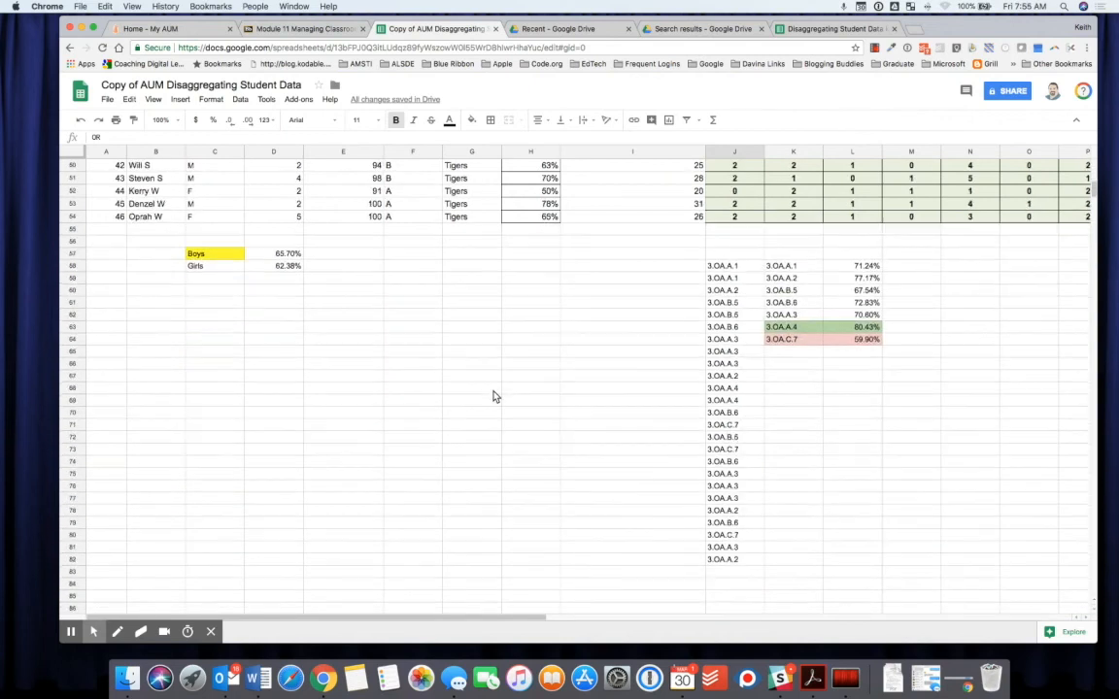
click(148, 293)
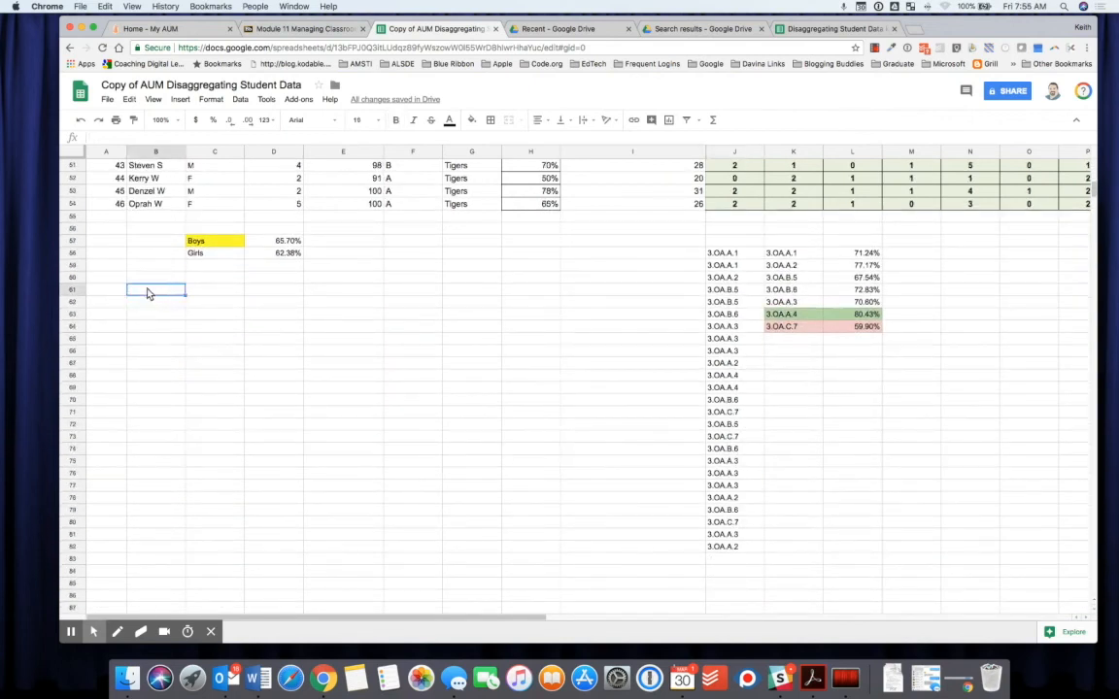
text(Students struggle more with)
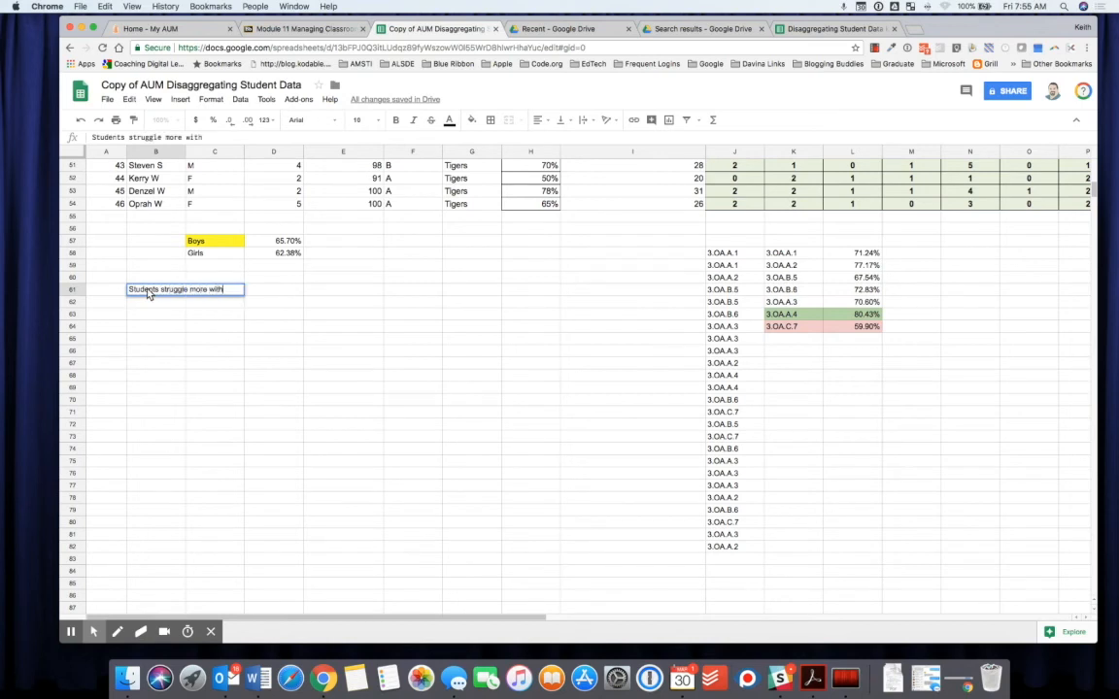
text( high rig)
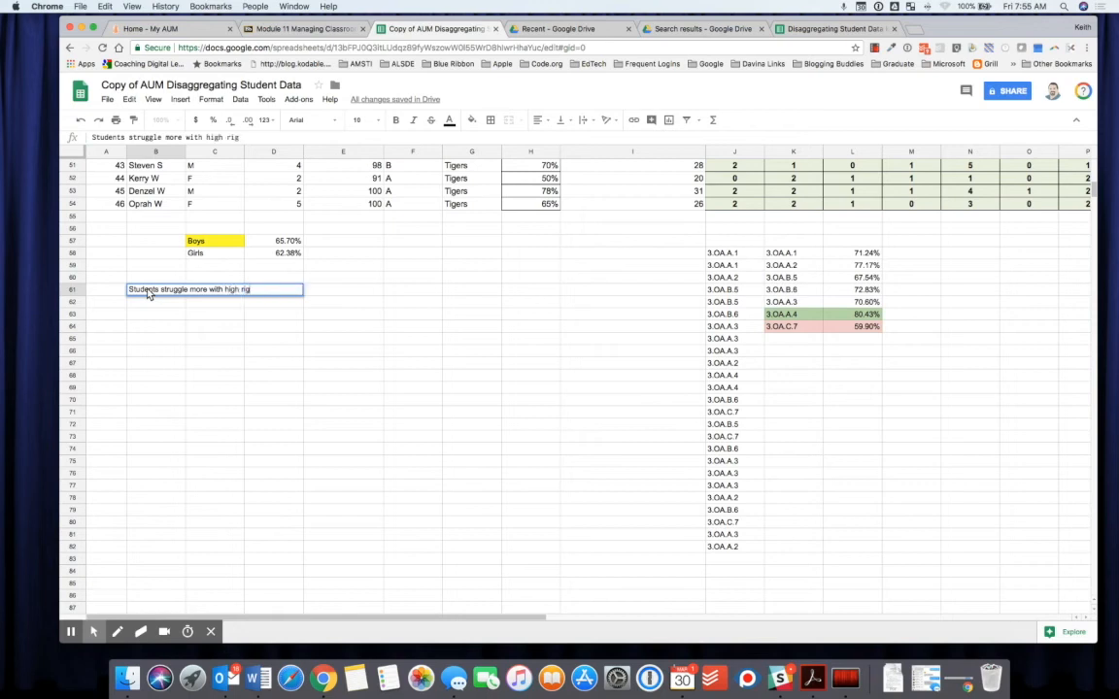
text(or questions than they d)
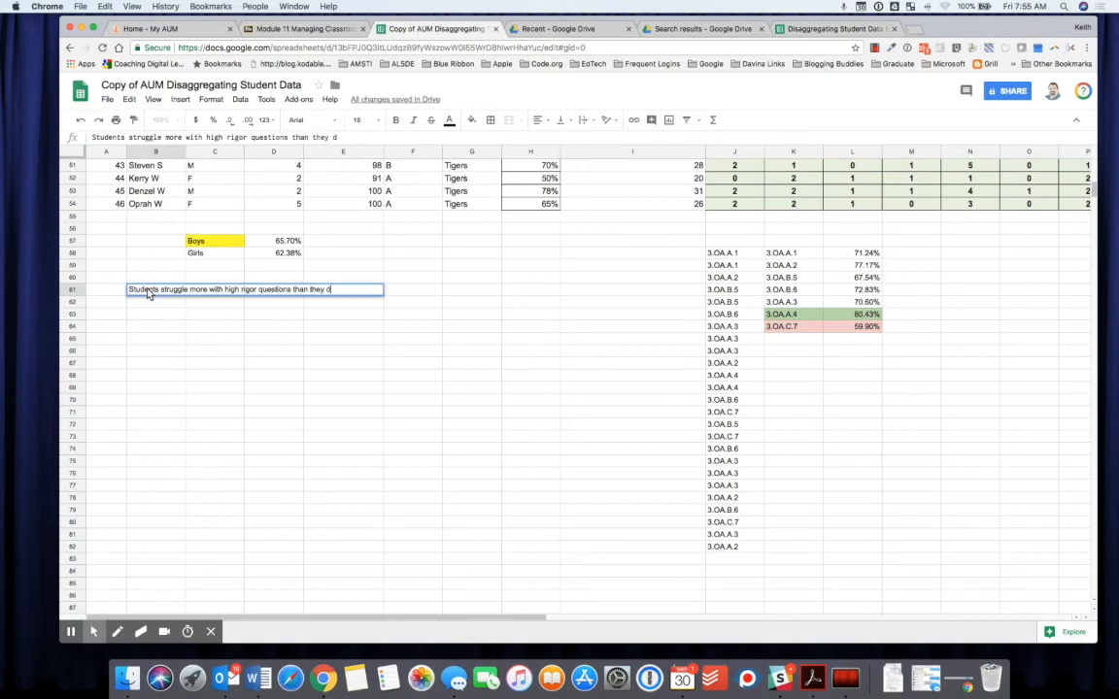
text(o wit)
text(h MC type)
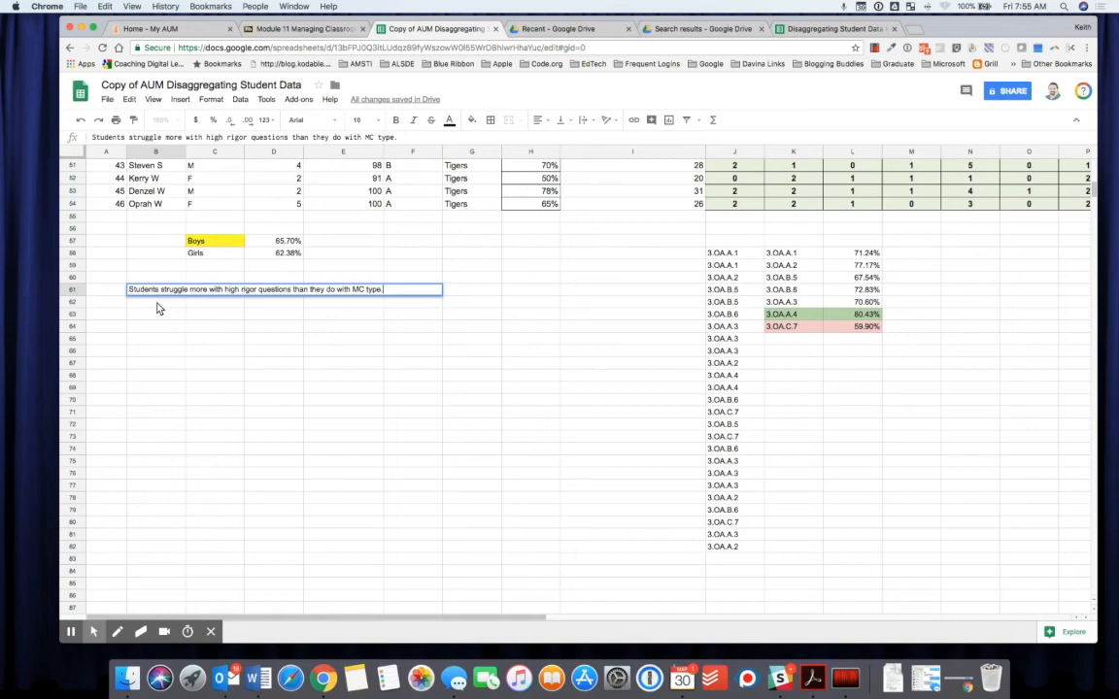
text(.)
click(152, 307)
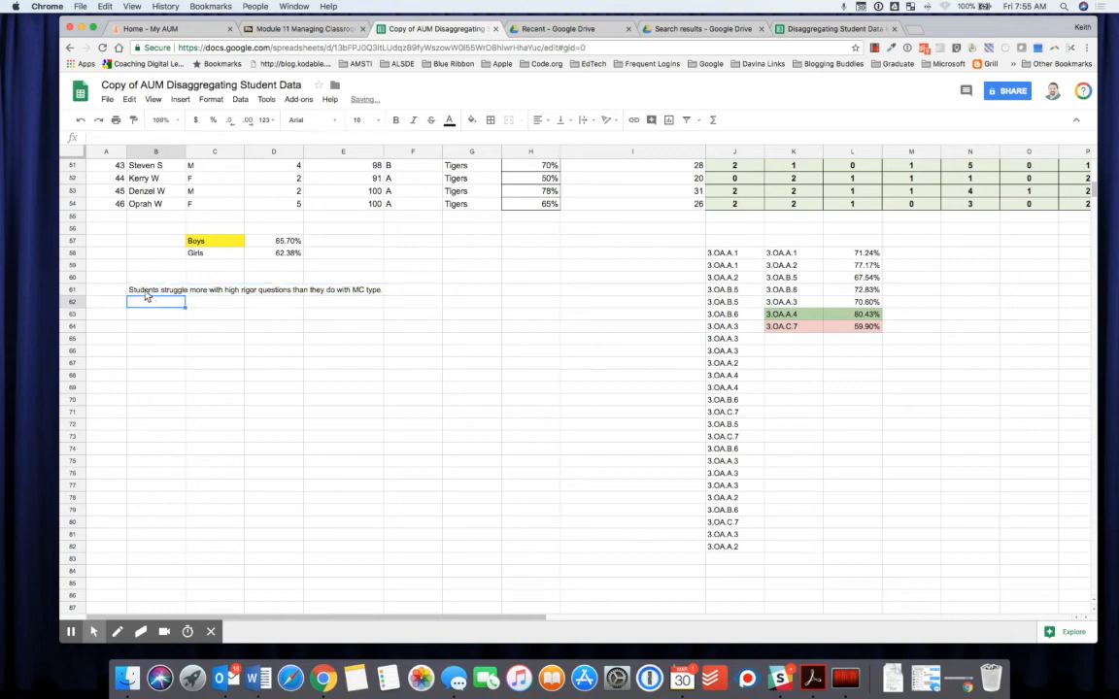
Delete the note about high rigor questions from cell B61.
click(146, 292)
key(BackSpace)
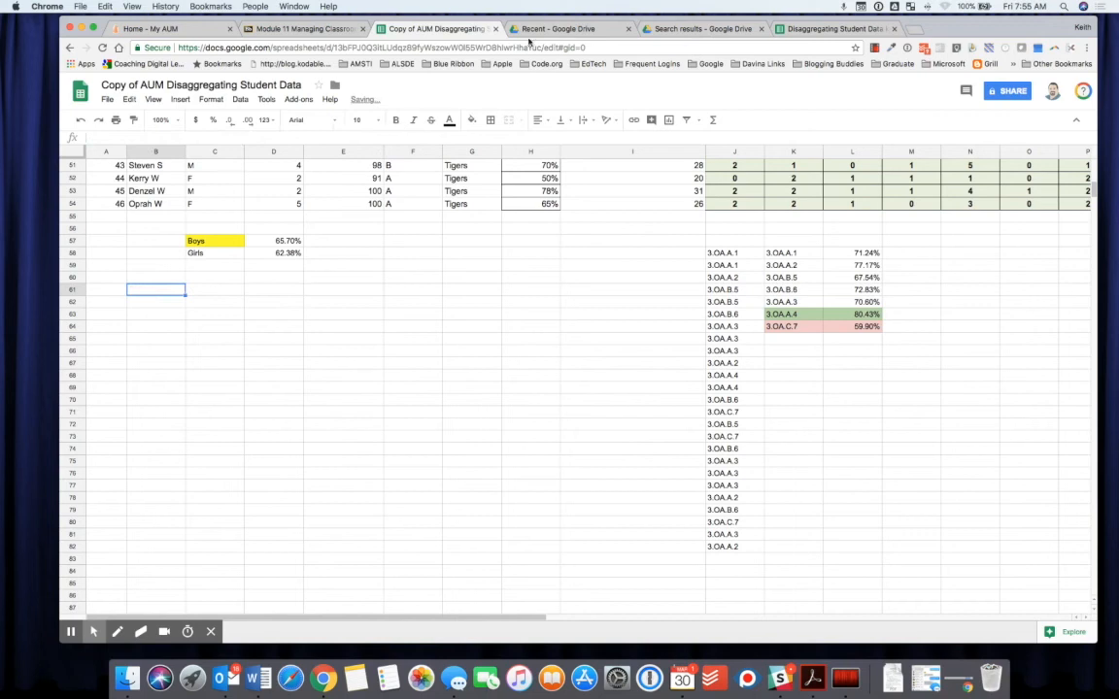
Read question 4 on the Module 11 course page and examine the grit score, attendance, feeder school and homeroom columns in the spreadsheet.
click(303, 29)
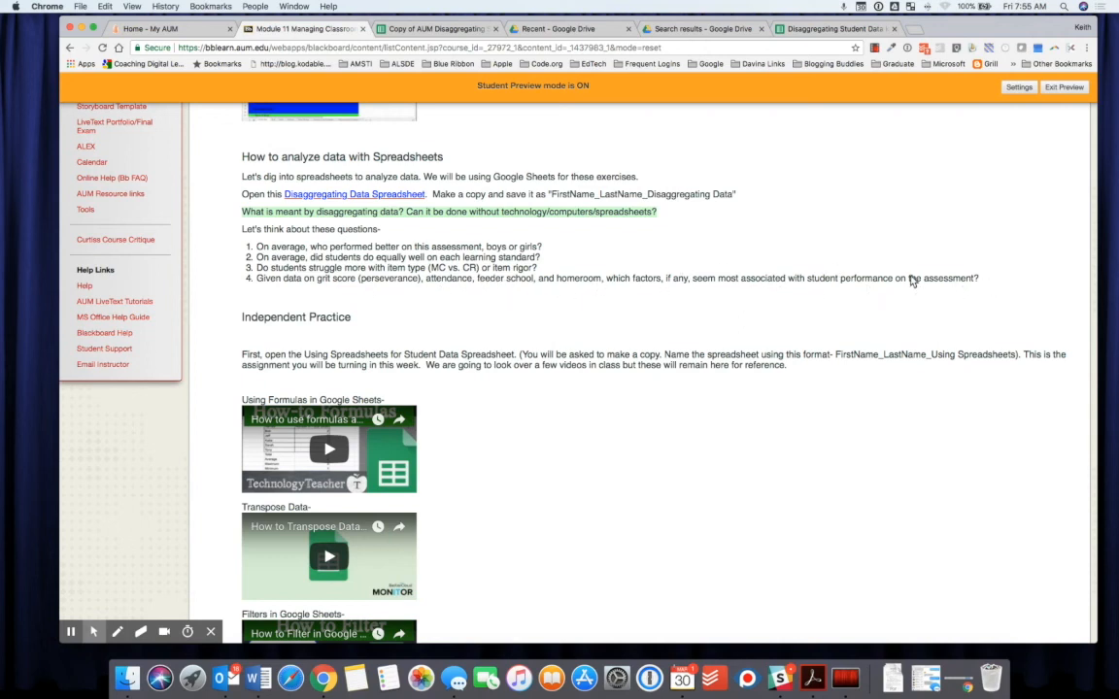
click(367, 32)
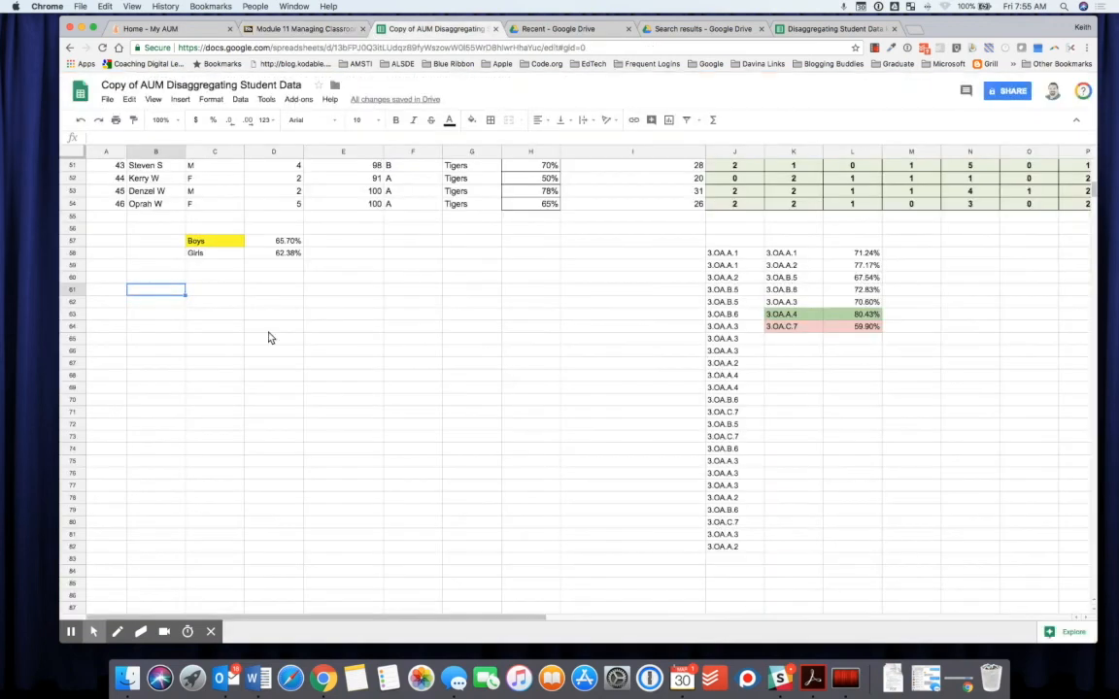
scroll(270, 336, up, 10)
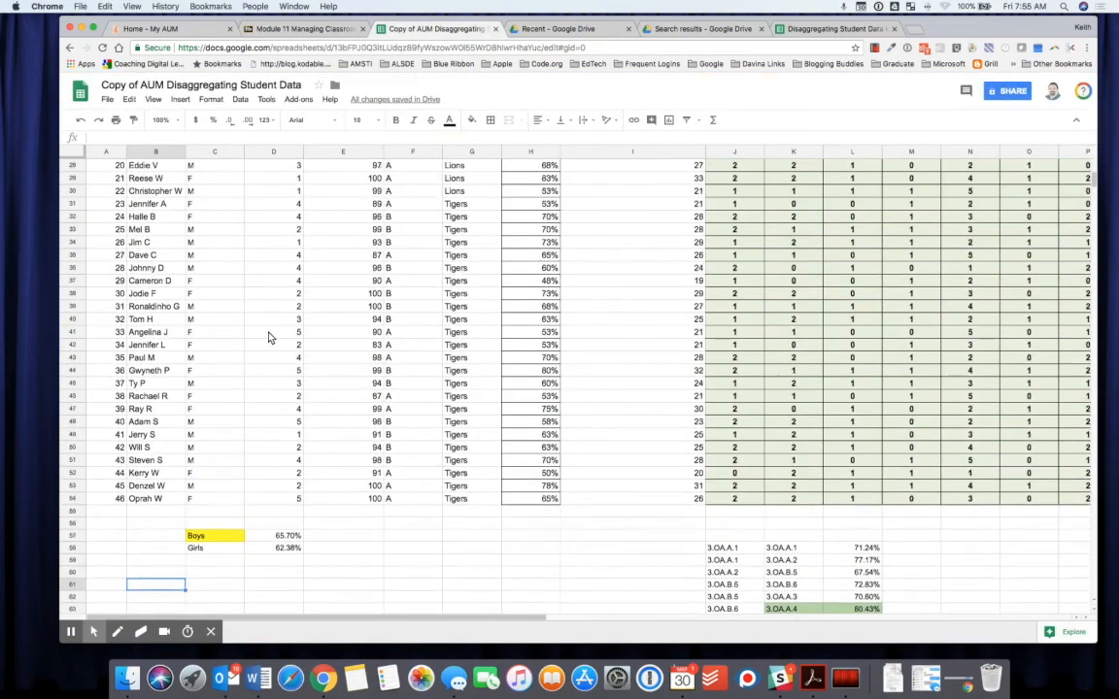
scroll(270, 337, up, 10)
scroll(270, 337, up, 1)
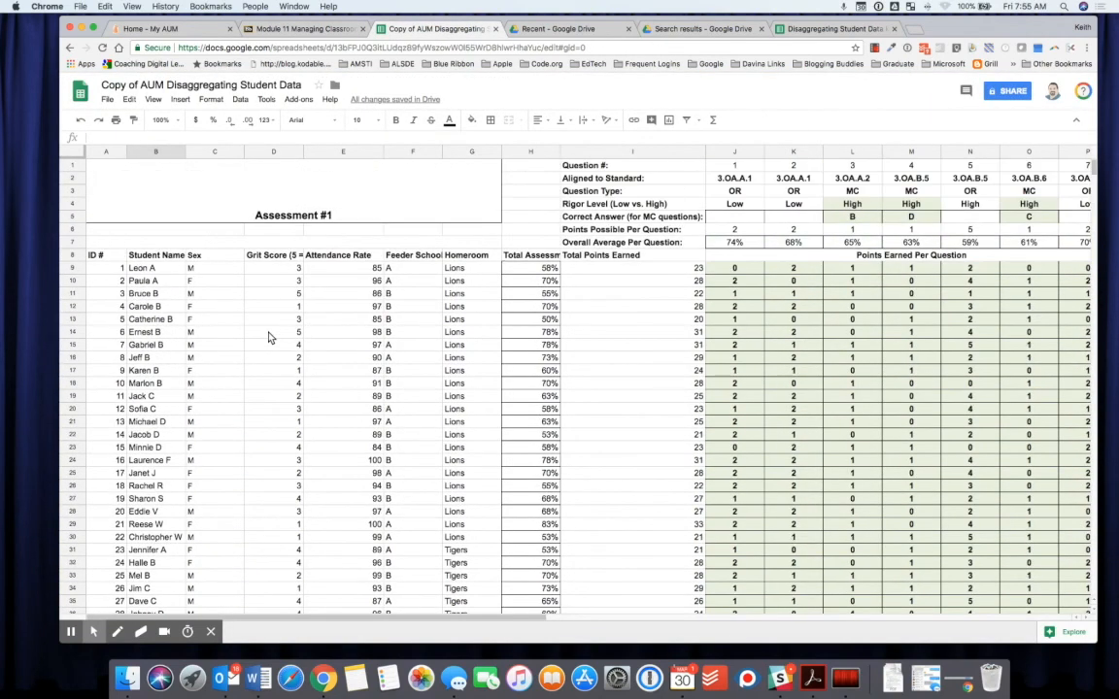
scroll(270, 337, down, 2)
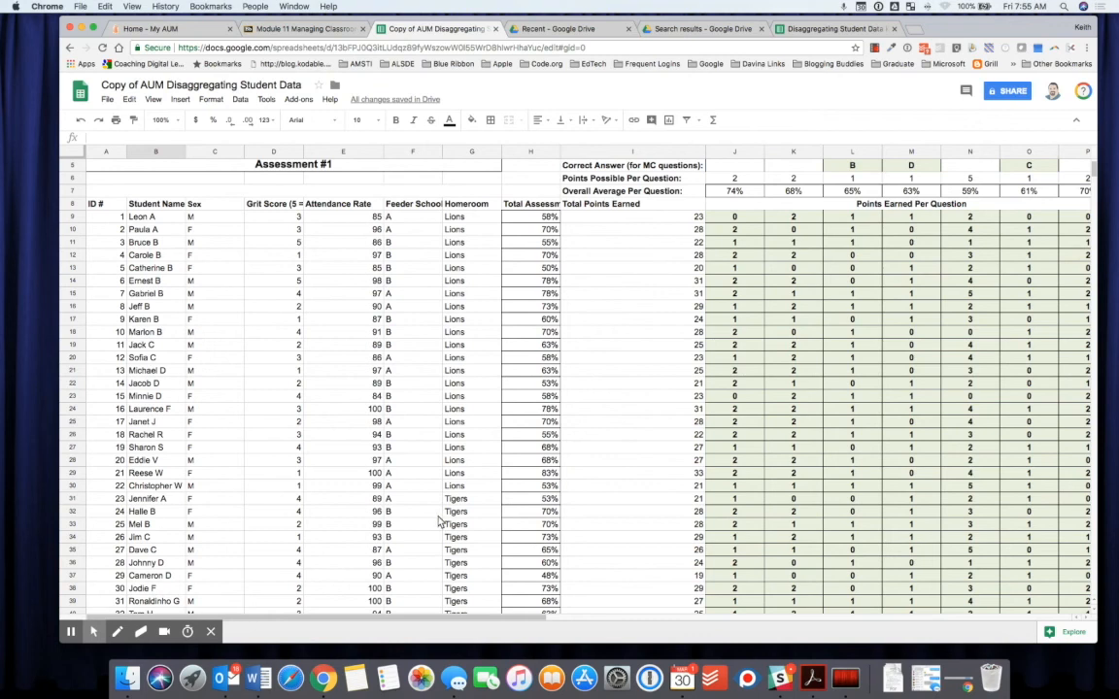
scroll(438, 522, down, 10)
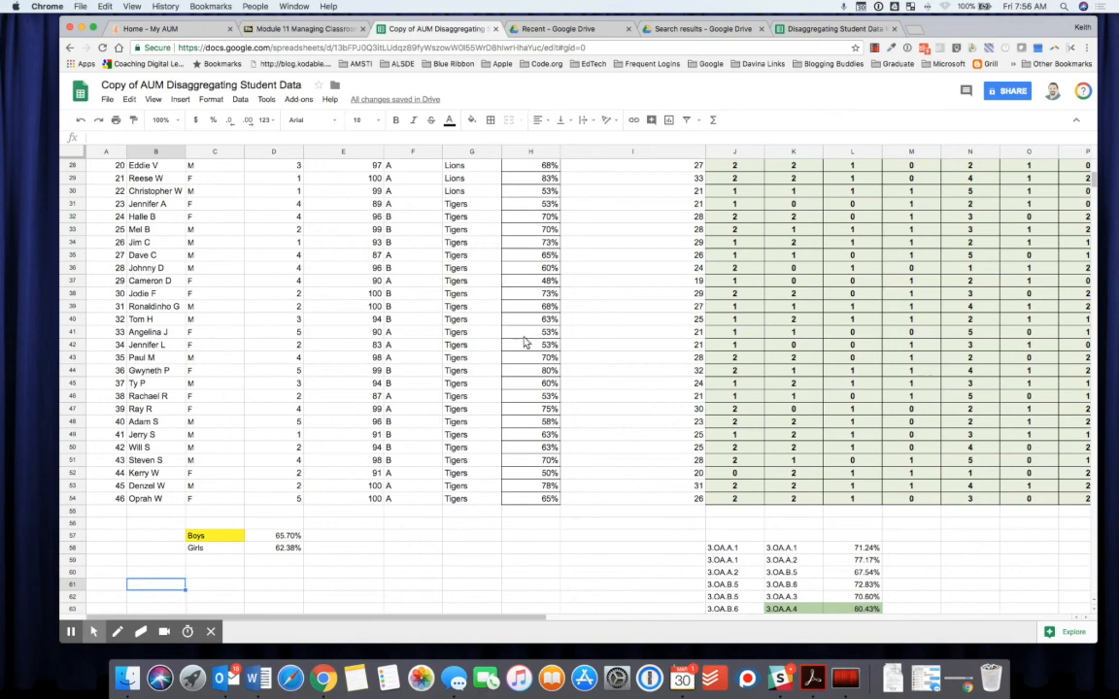
scroll(359, 238, up, 1)
scroll(360, 237, up, 10)
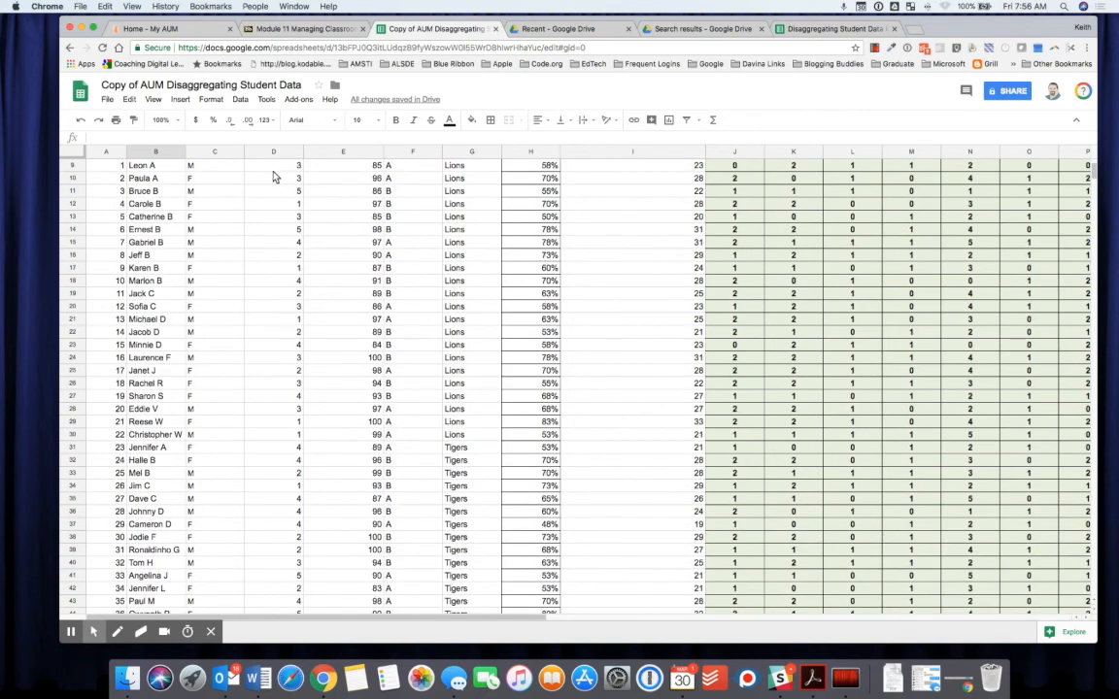
scroll(277, 177, up, 2)
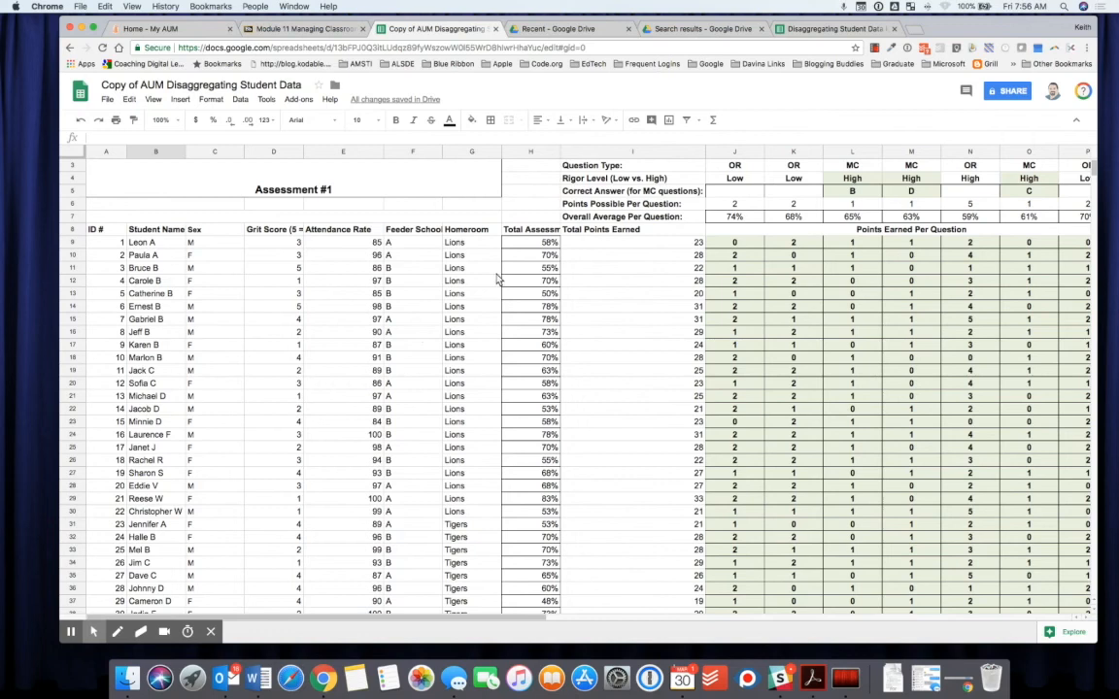
Recheck question 4 on the course page against the student factor columns and the total assessment percentages in column H.
click(303, 29)
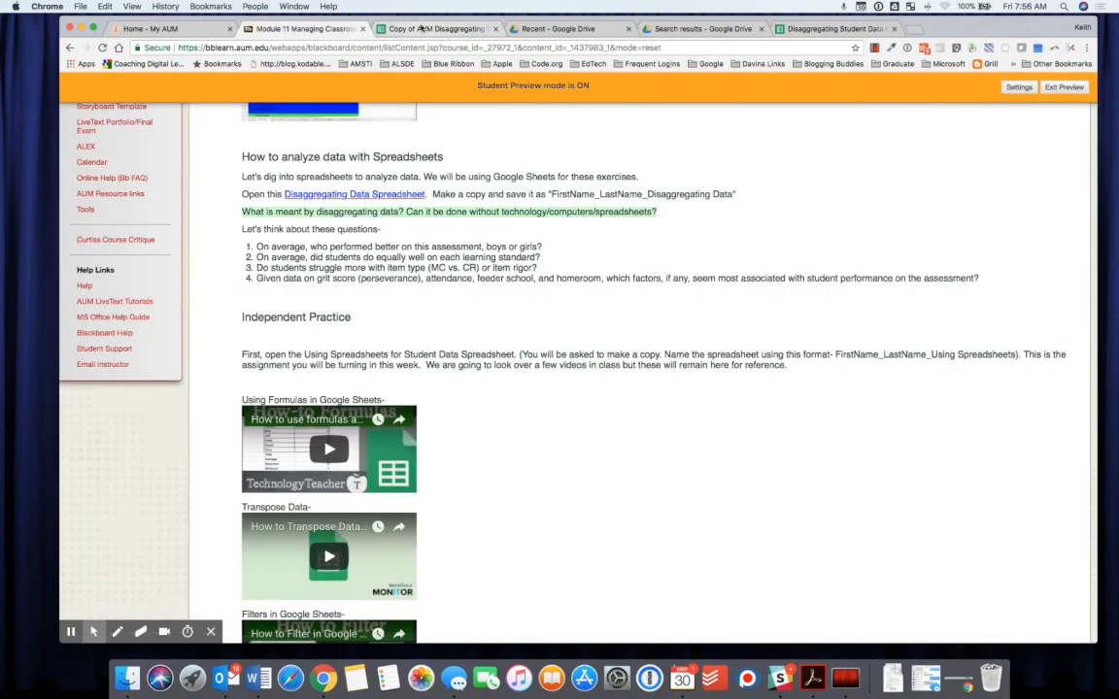
click(379, 29)
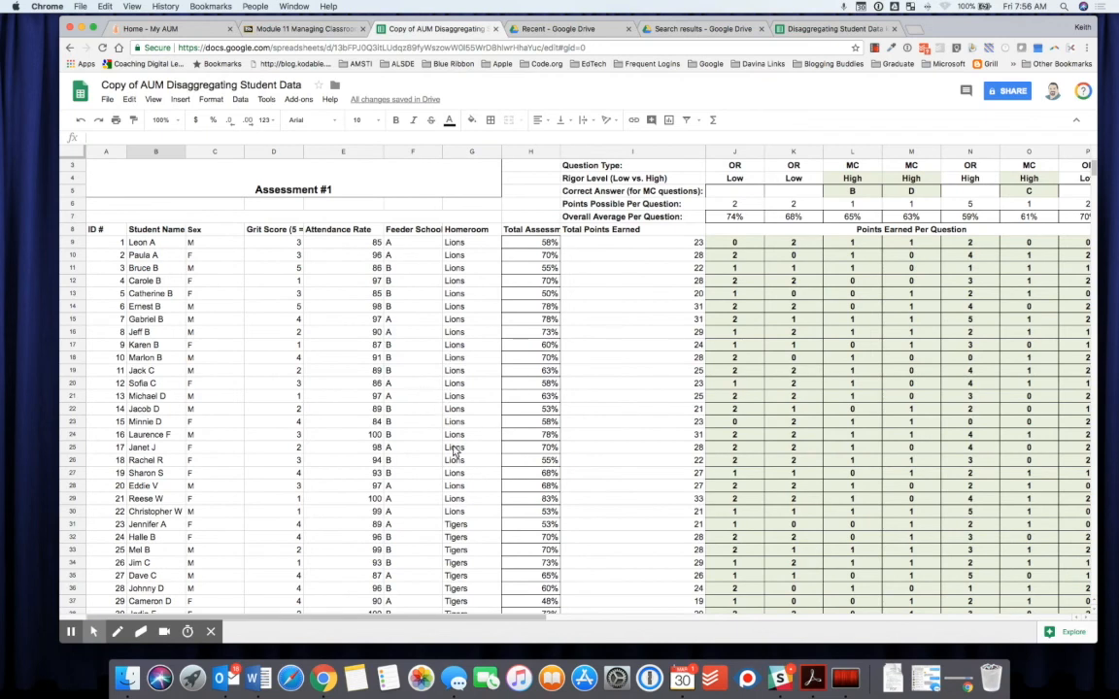
click(314, 30)
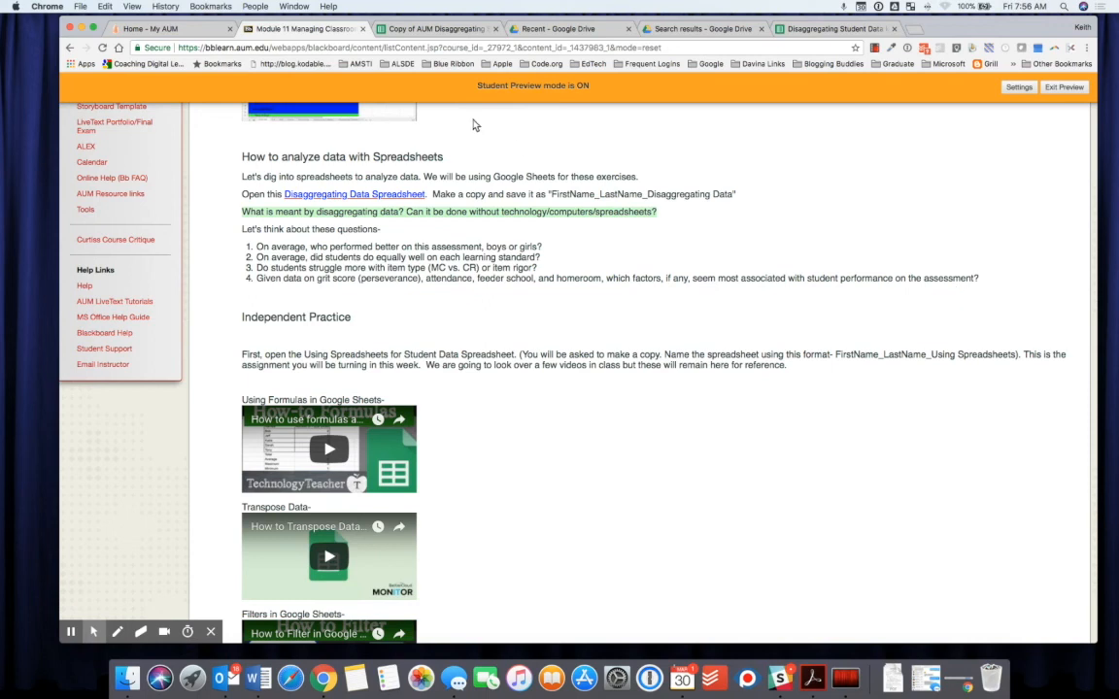
click(380, 28)
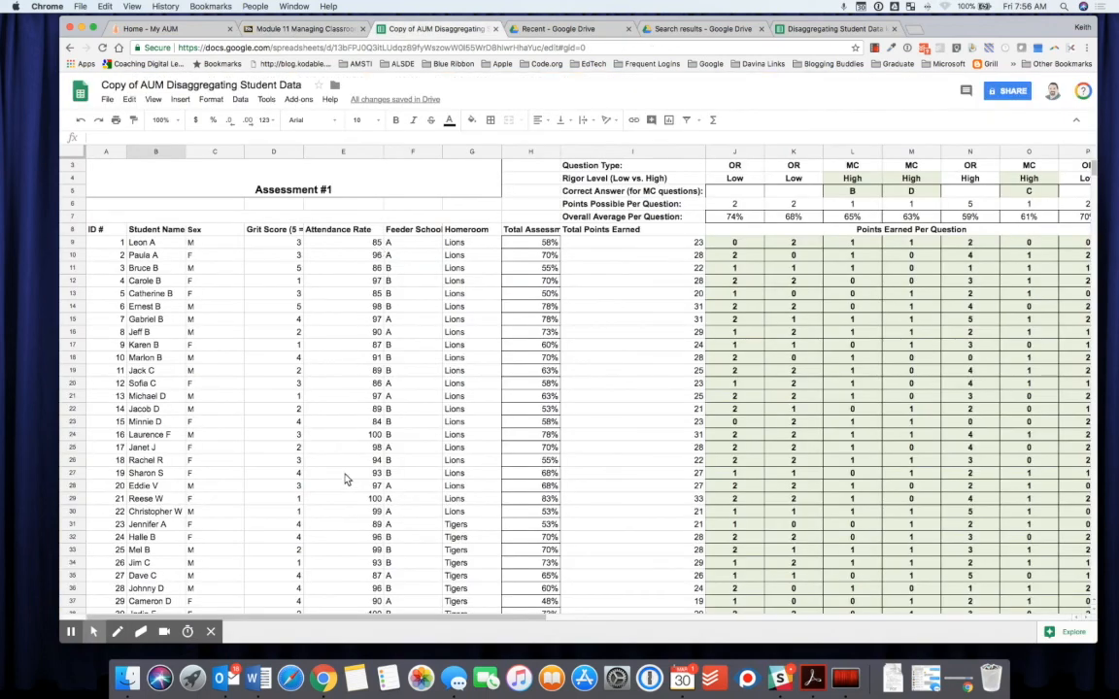
scroll(345, 475, down, 2)
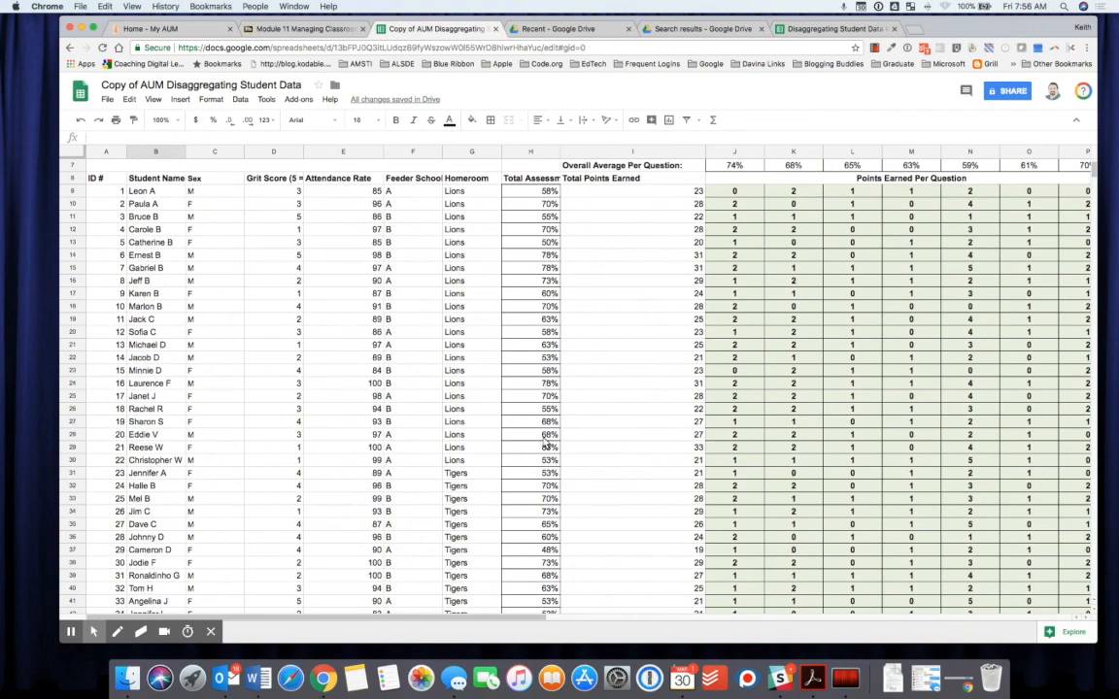
scroll(547, 444, down, 1)
scroll(546, 444, down, 6)
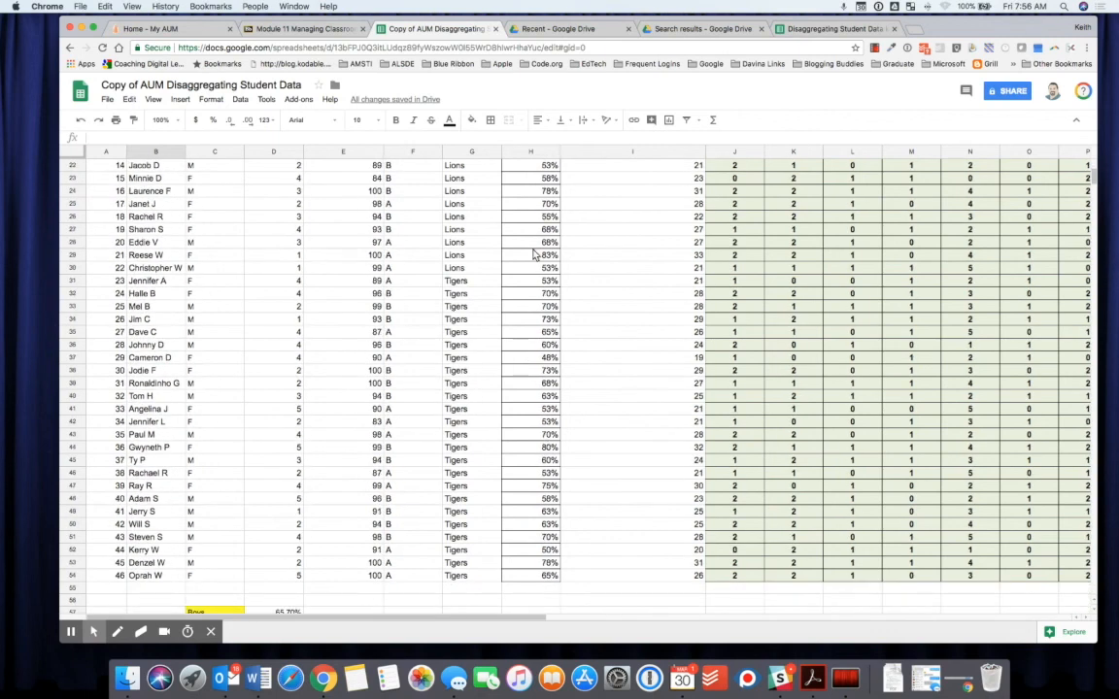
scroll(539, 254, up, 4)
scroll(532, 254, up, 3)
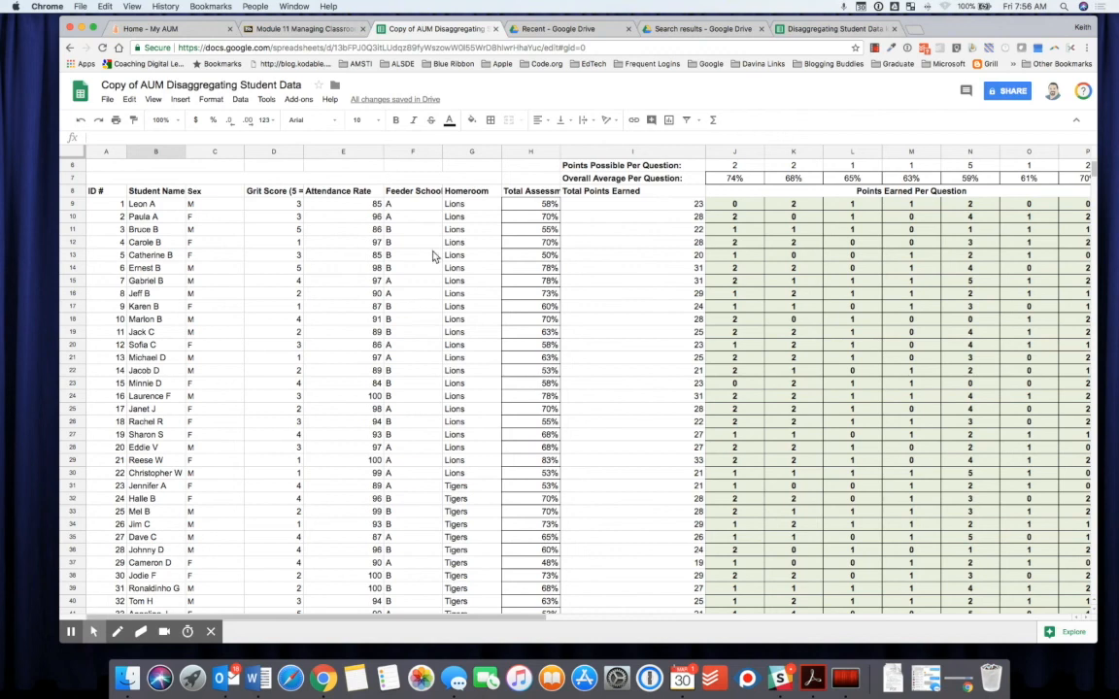
Compare the Lions and Tigers homeroom entries in column G with the assessment percentages in column H.
click(463, 244)
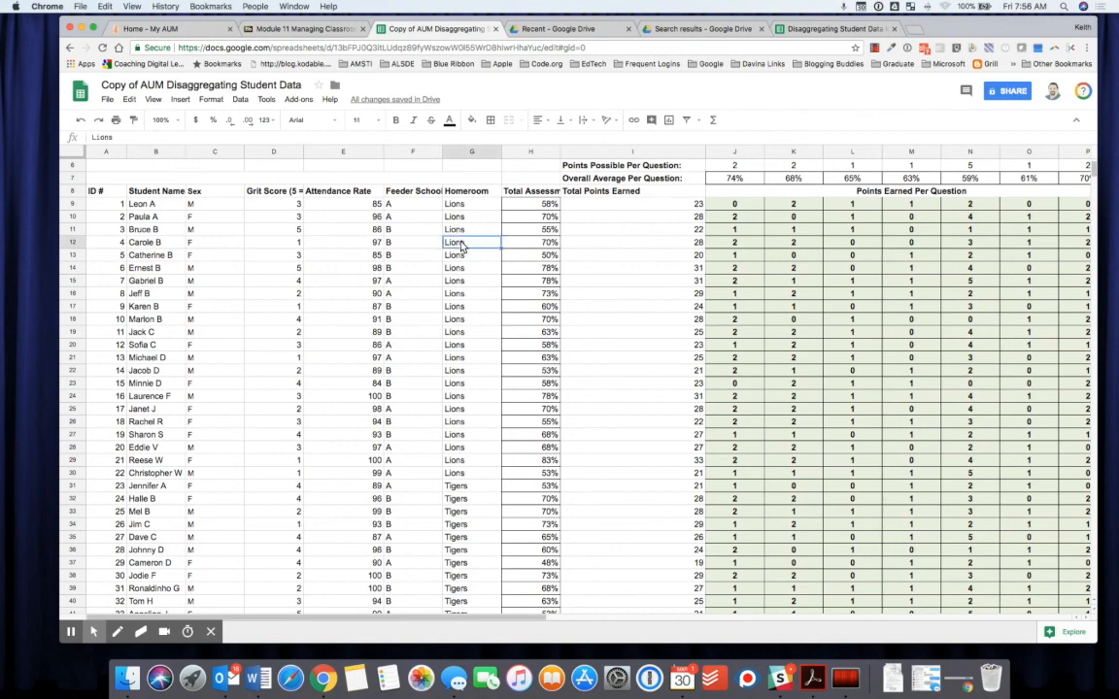
click(533, 255)
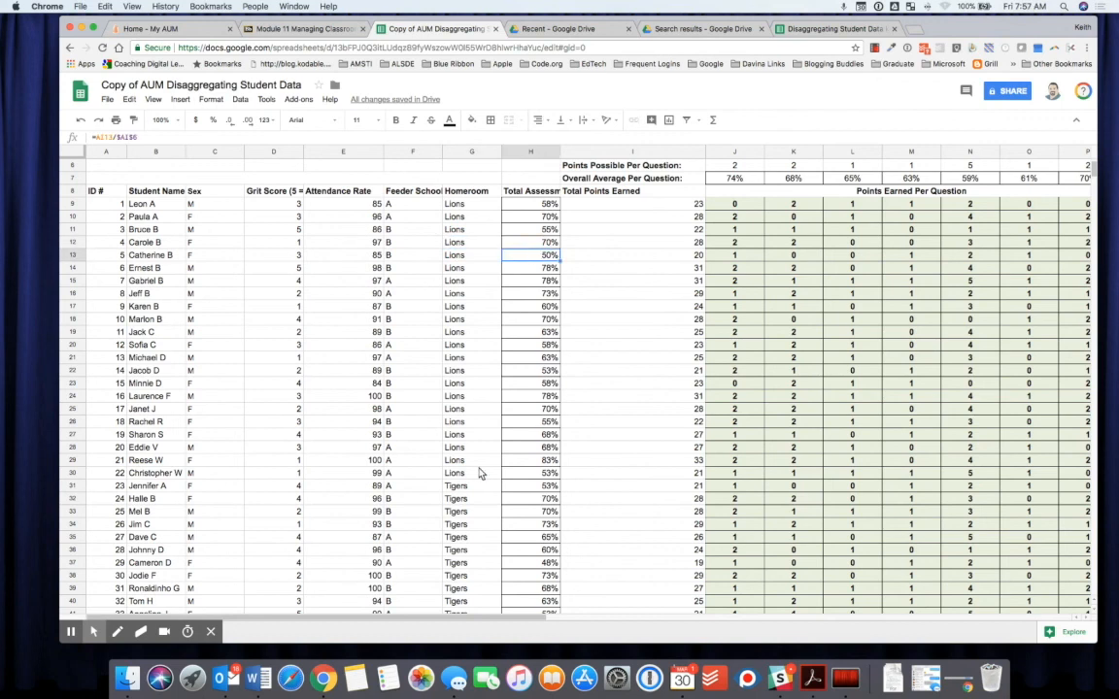
click(452, 498)
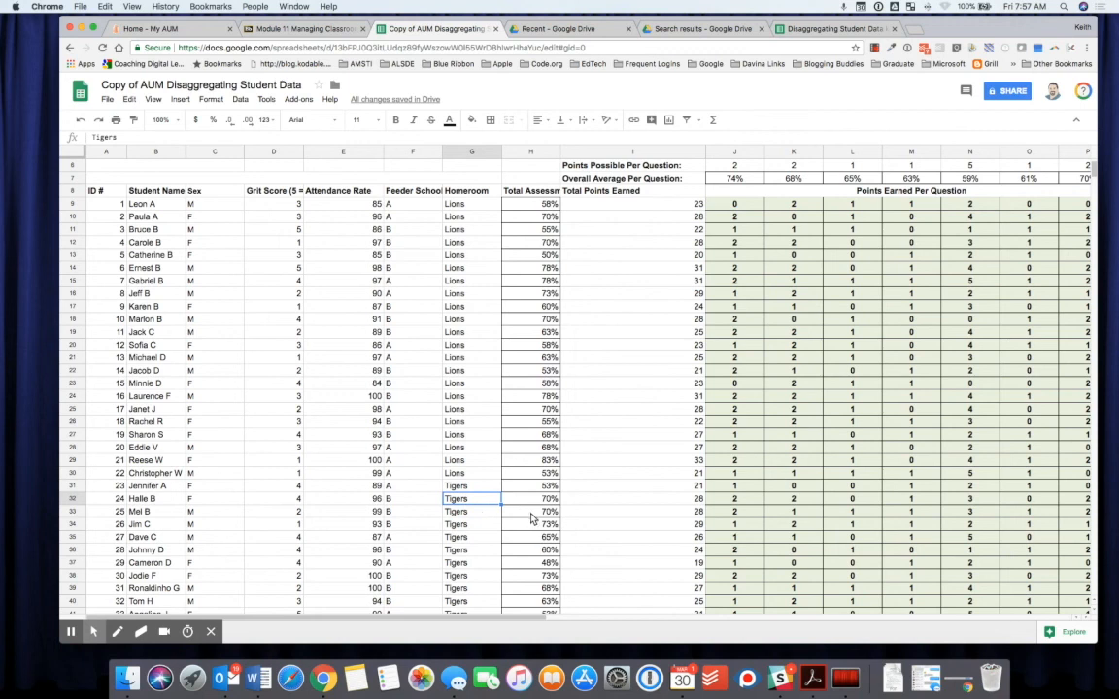
scroll(458, 471, down, 5)
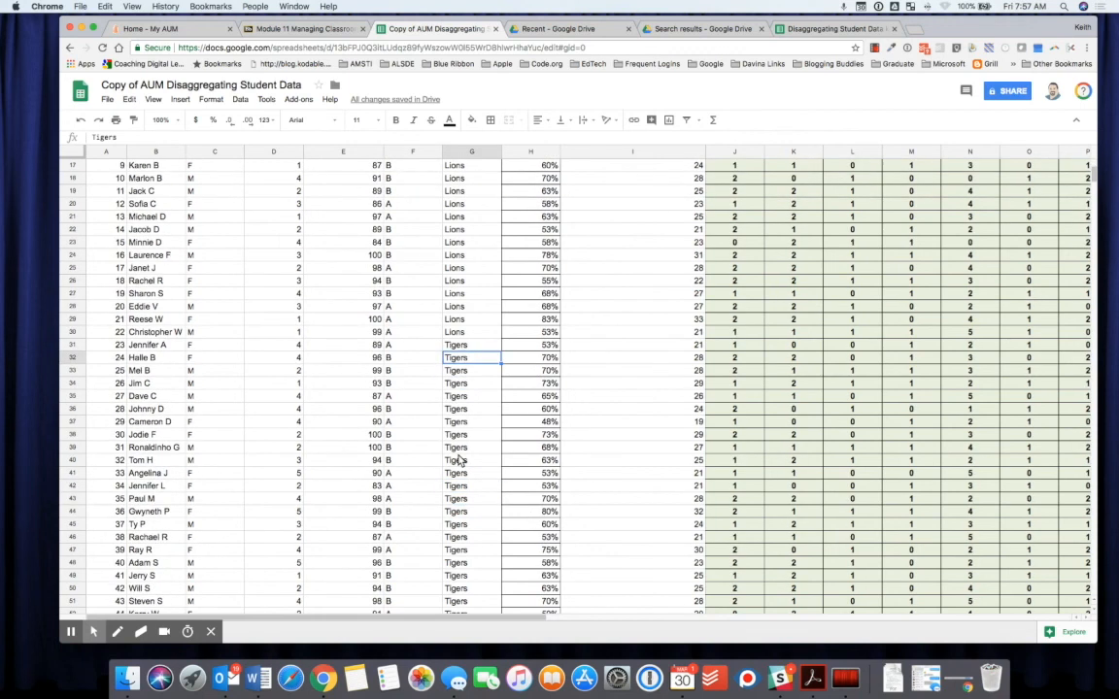
scroll(460, 460, down, 5)
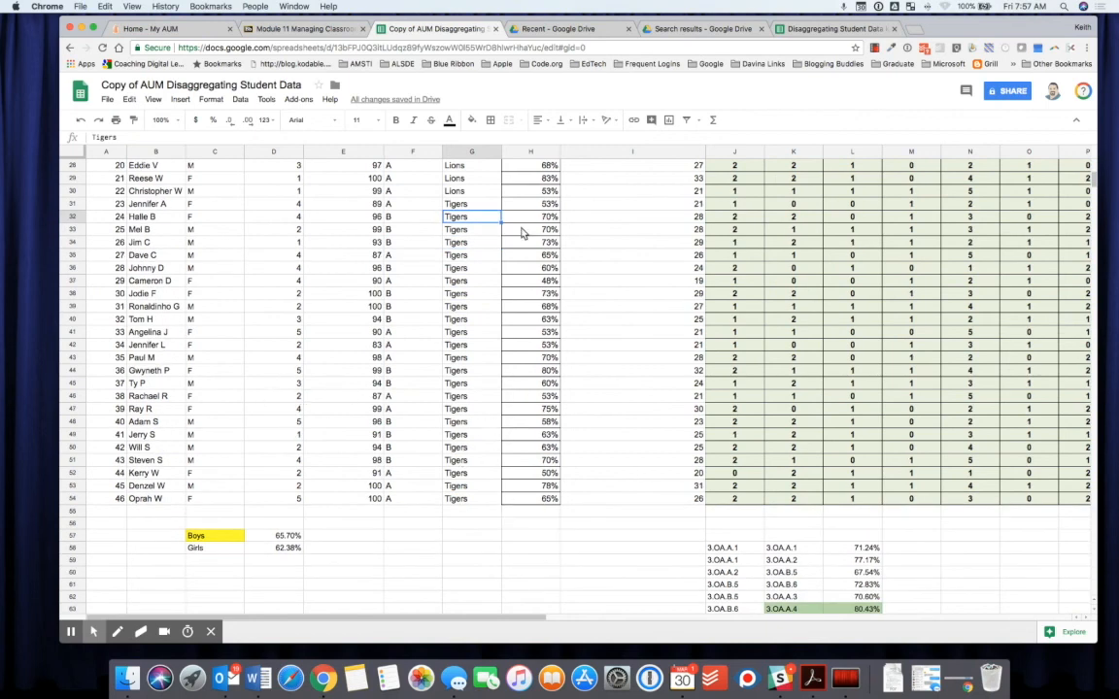
Highlight "grit score (perseverance), attendance, feeder school, and homeroom," in question 4 on the Module 11 page and look over the tutorial videos below.
click(301, 28)
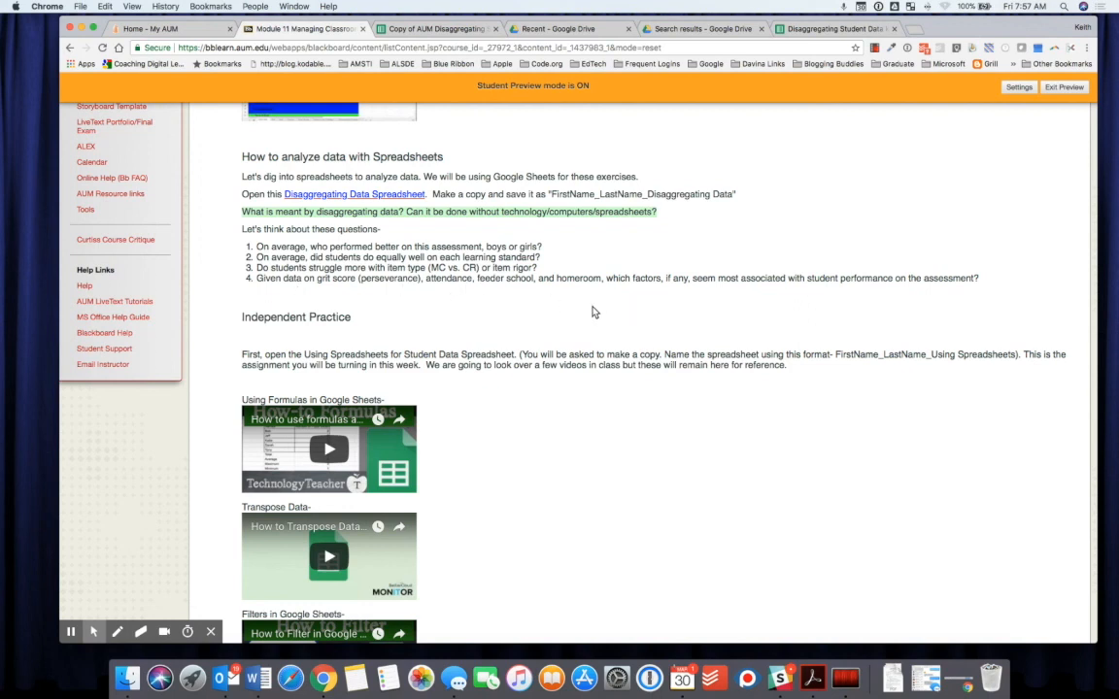
click(322, 283)
drag(322, 283, 604, 284)
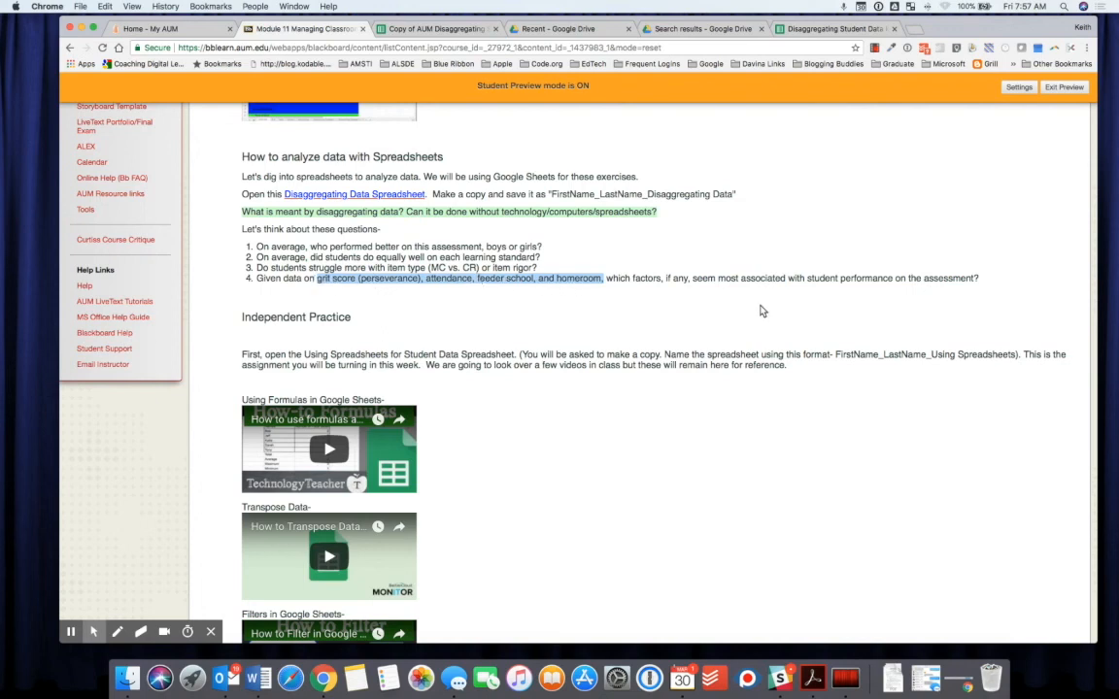
scroll(496, 356, down, 10)
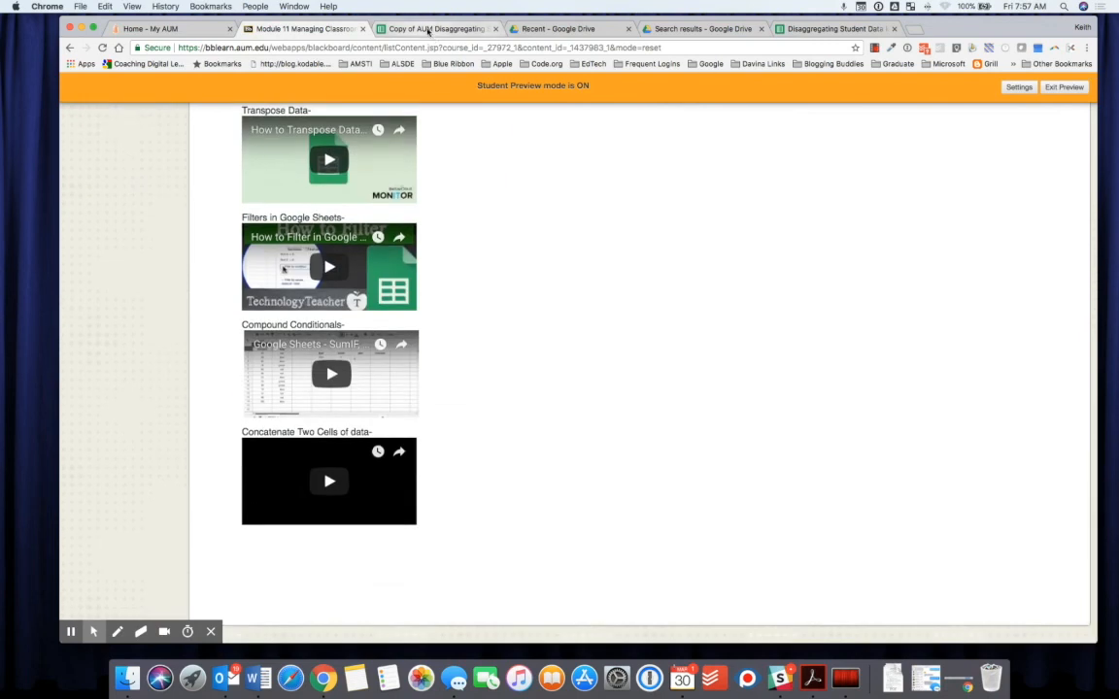
Review the spreadsheet's question header rows, student scores, and the gender and learning-standard averages below the data.
click(389, 31)
scroll(521, 330, up, 10)
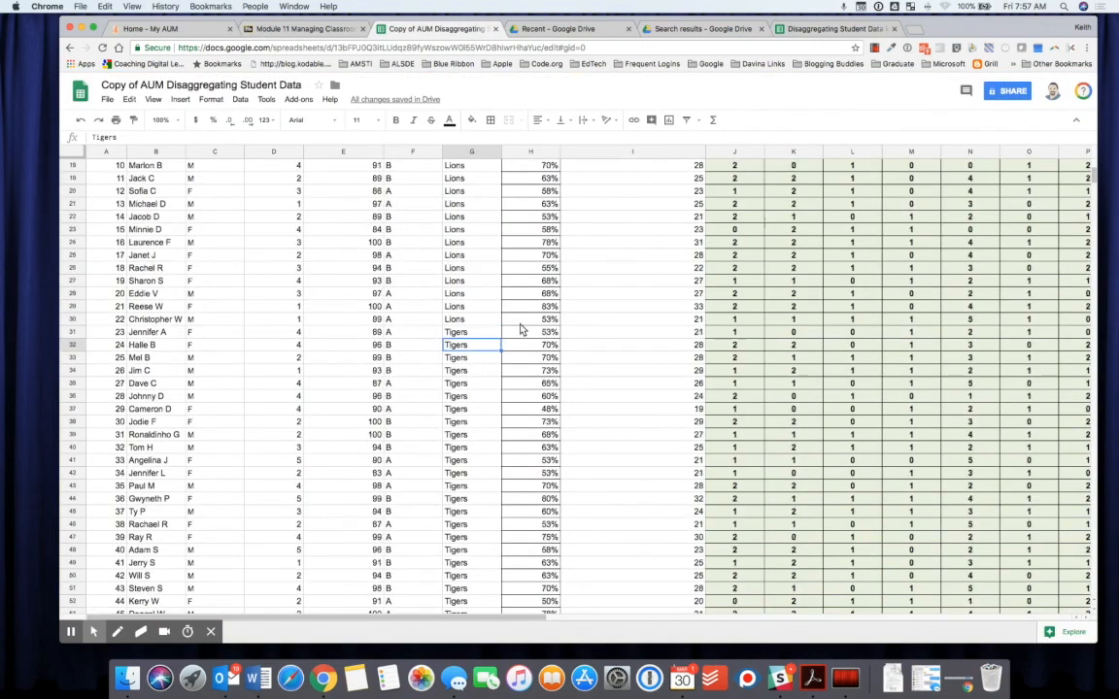
scroll(833, 321, right, 3)
scroll(833, 321, left, 3)
scroll(834, 322, right, 2)
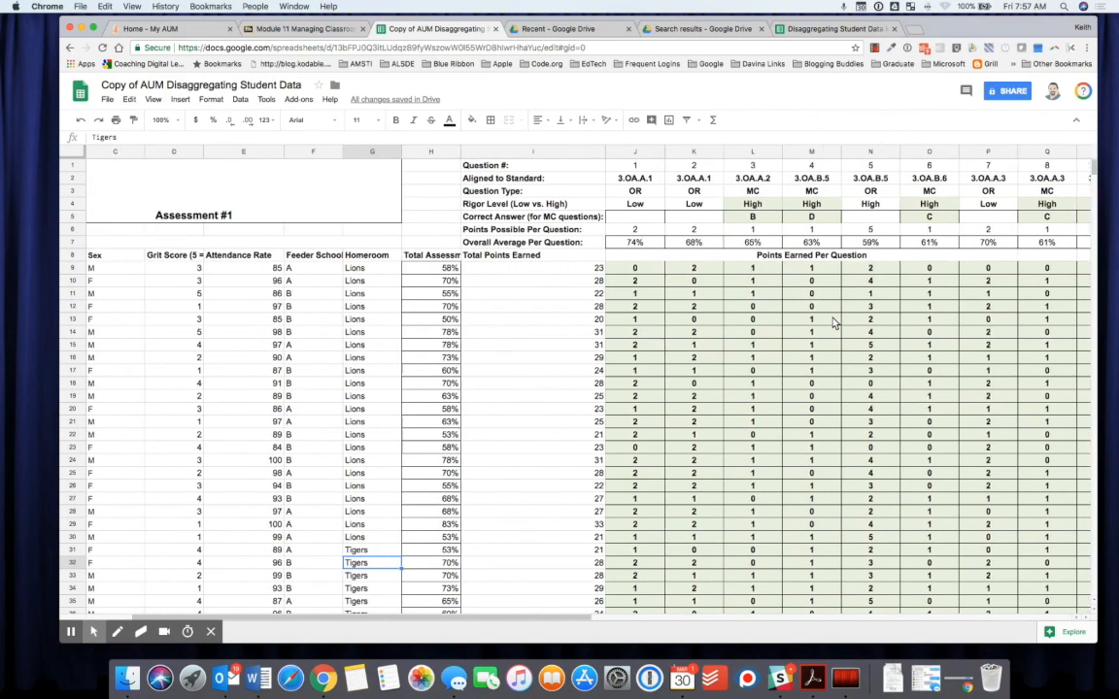
scroll(833, 321, left, 1)
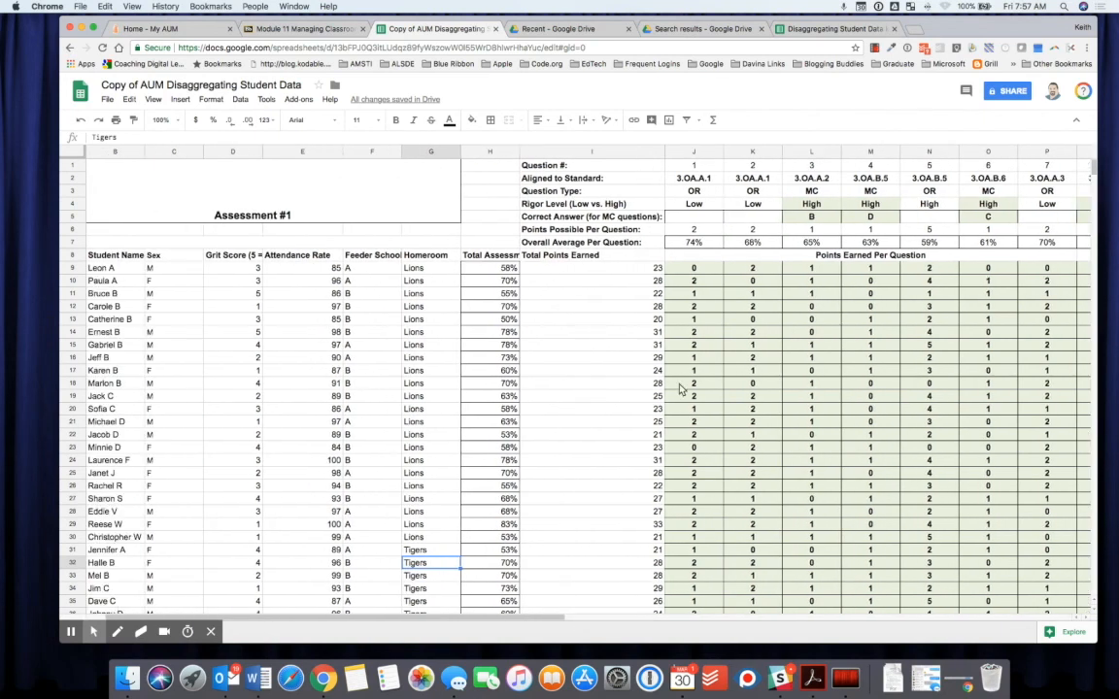
scroll(680, 388, down, 10)
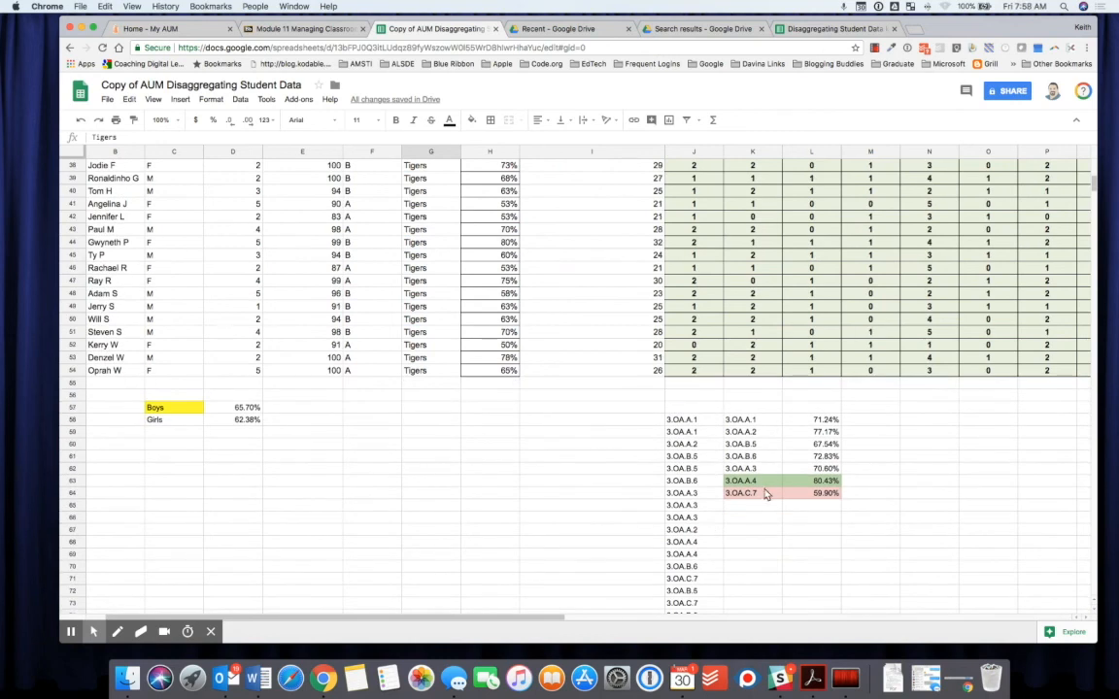
scroll(537, 437, up, 10)
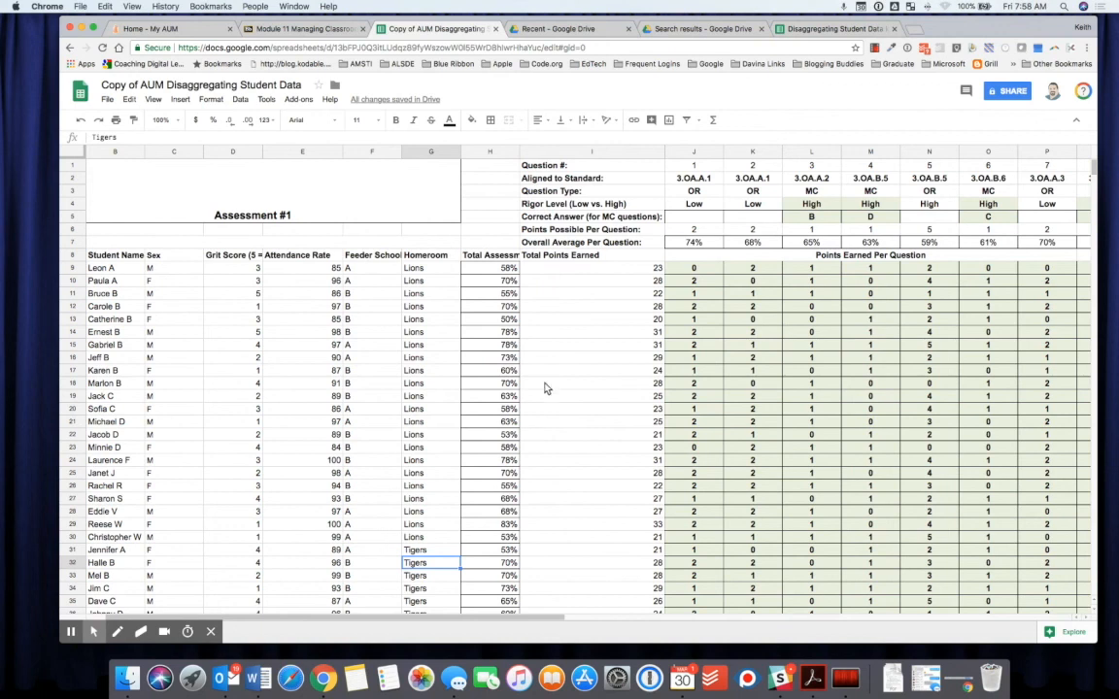
click(874, 48)
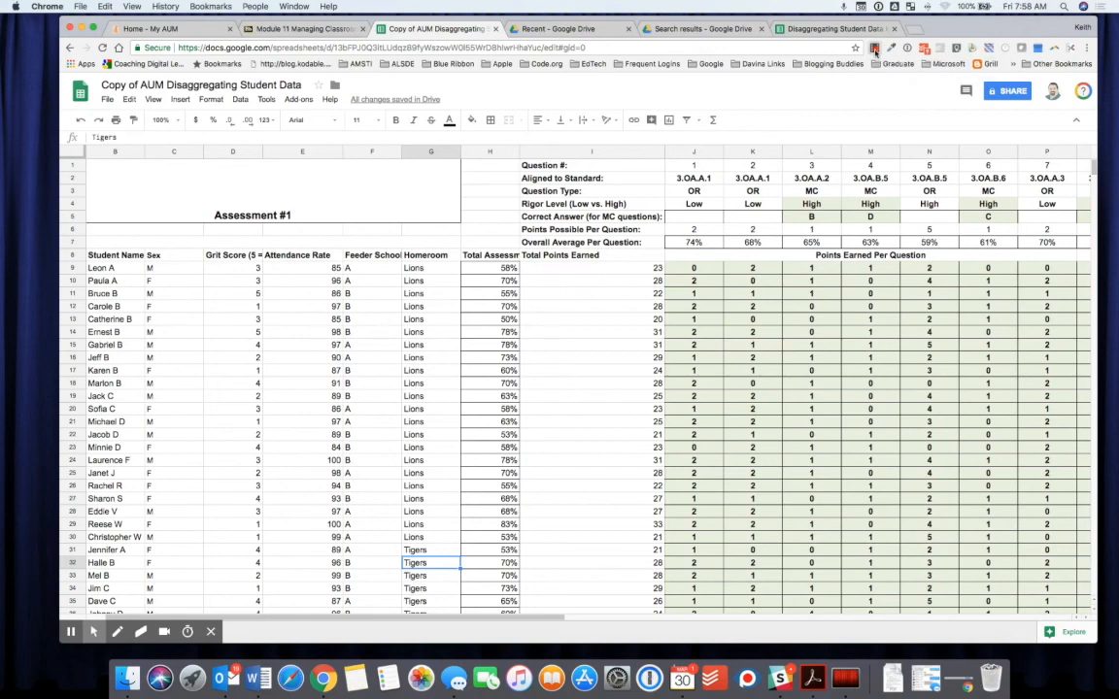